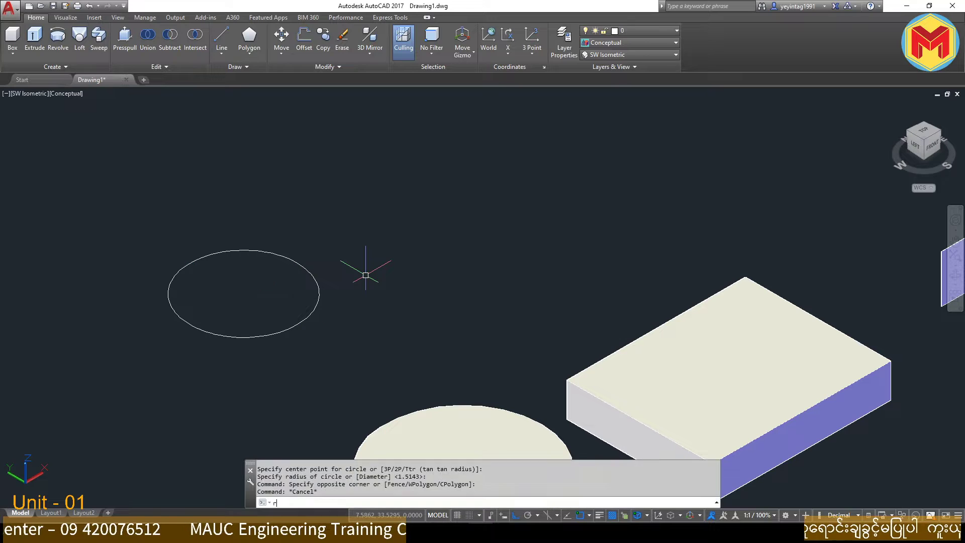
# Draw a rectangle in the empty space beside the upper circle.
pyautogui.write('rec')
pyautogui.press('Return')
pyautogui.click(341, 285)
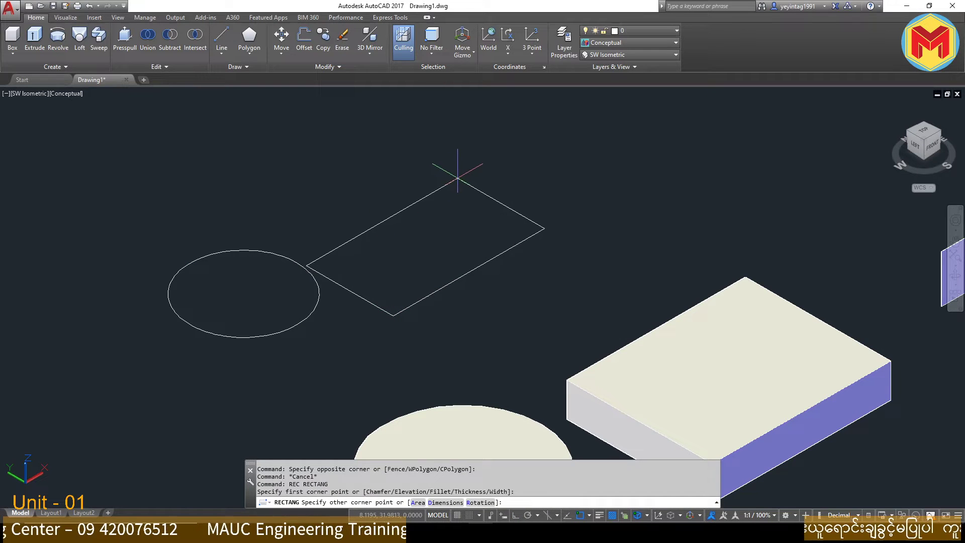
pyautogui.click(458, 280)
pyautogui.click(349, 317)
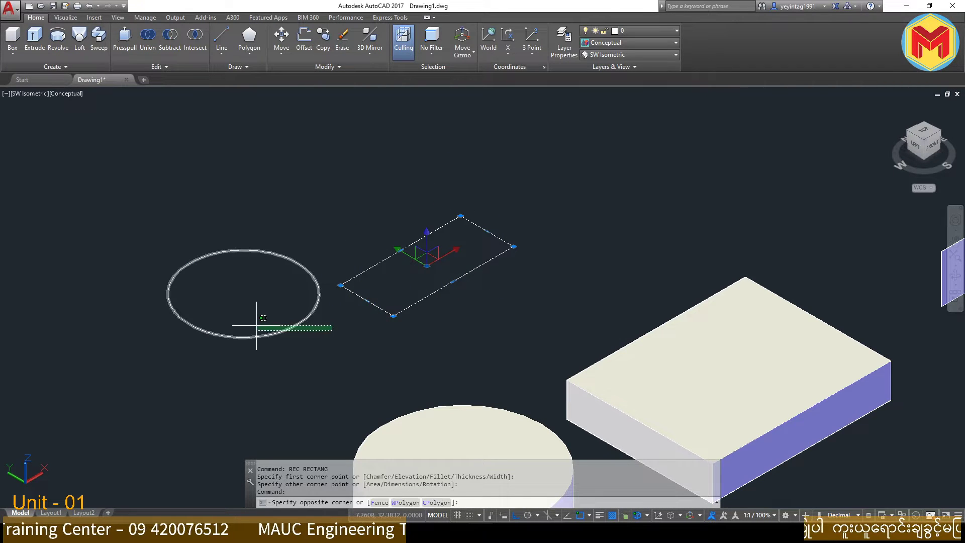
pyautogui.click(259, 323)
pyautogui.press('Escape')
# Extrude the circle and the new rectangle together into thin solids with a freehand height.
pyautogui.click(34, 38)
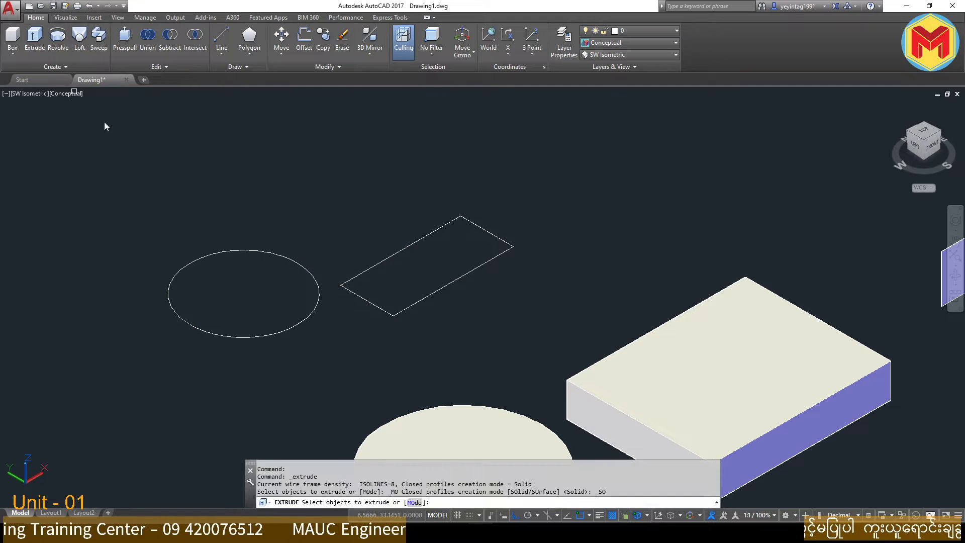
pyautogui.click(354, 207)
pyautogui.click(161, 347)
pyautogui.press('Return')
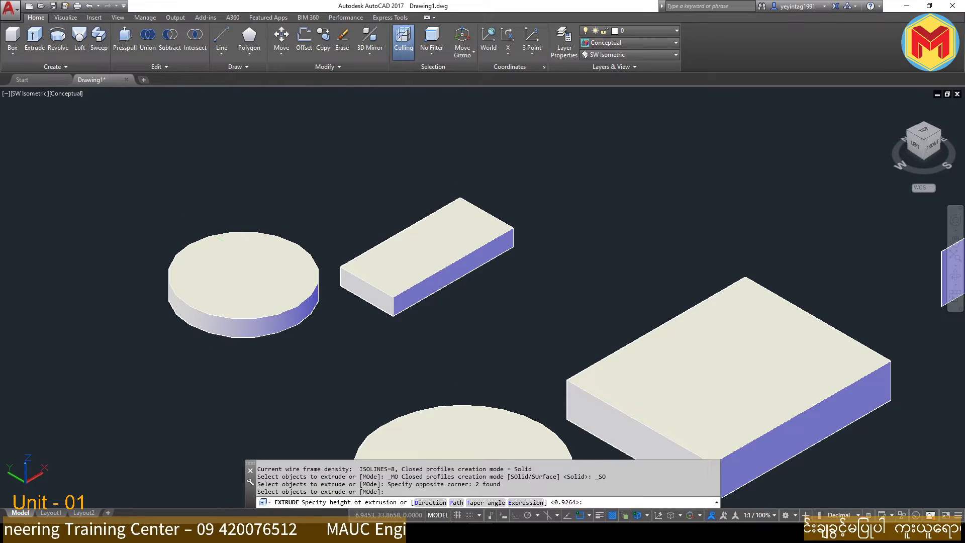
pyautogui.click(294, 283)
pyautogui.write('pl')
pyautogui.press('Return')
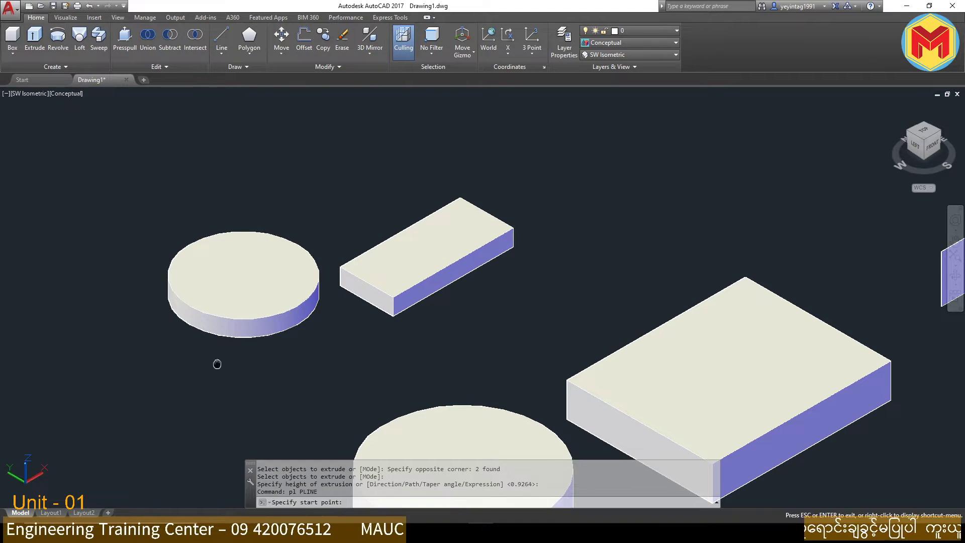
pyautogui.press('Escape')
# Draw an open zigzag of three connected line segments in front of the thin disc.
pyautogui.moveTo(216, 355)
pyautogui.mouseDown(button='middle')
pyautogui.moveTo(215, 320)
pyautogui.moveTo(335, 308)
pyautogui.mouseUp(button='middle')
pyautogui.write('l')
pyautogui.press('Return')
pyautogui.click(124, 414)
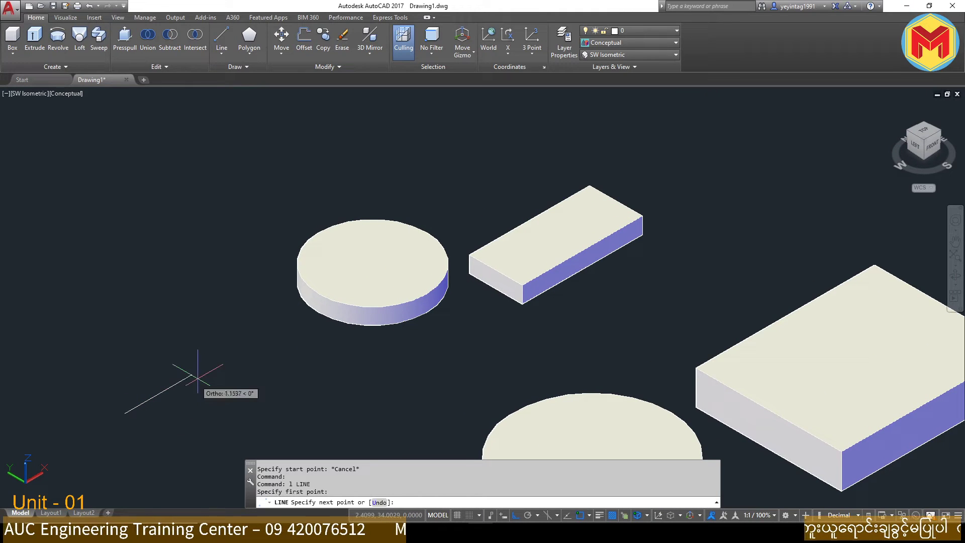
pyautogui.click(201, 371)
pyautogui.click(263, 405)
pyautogui.click(307, 381)
pyautogui.press('Return')
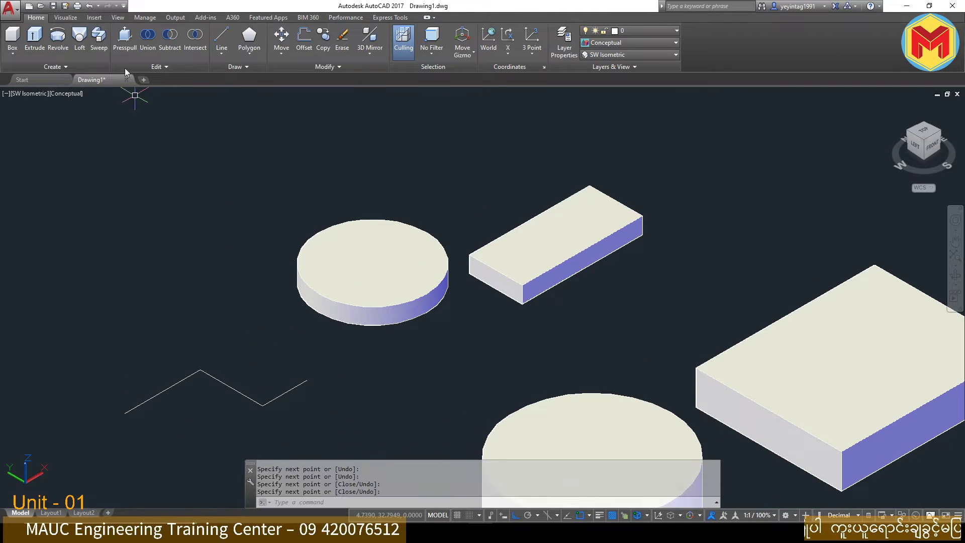
# Extrude the three zigzag lines together upwards to a freehand height.
pyautogui.click(34, 38)
pyautogui.click(211, 360)
pyautogui.click(274, 410)
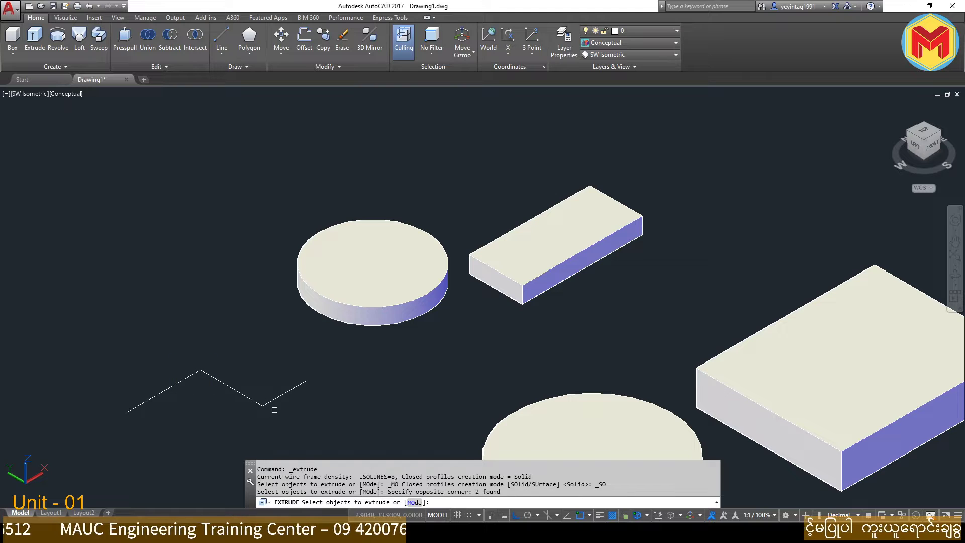
pyautogui.click(211, 352)
pyautogui.click(115, 402)
pyautogui.press('Return')
pyautogui.click(237, 294)
# Draw another rectangle in the empty space behind the zigzag surfaces.
pyautogui.moveTo(237, 281); pyautogui.dragTo(237, 302, button='middle')
pyautogui.write('re')
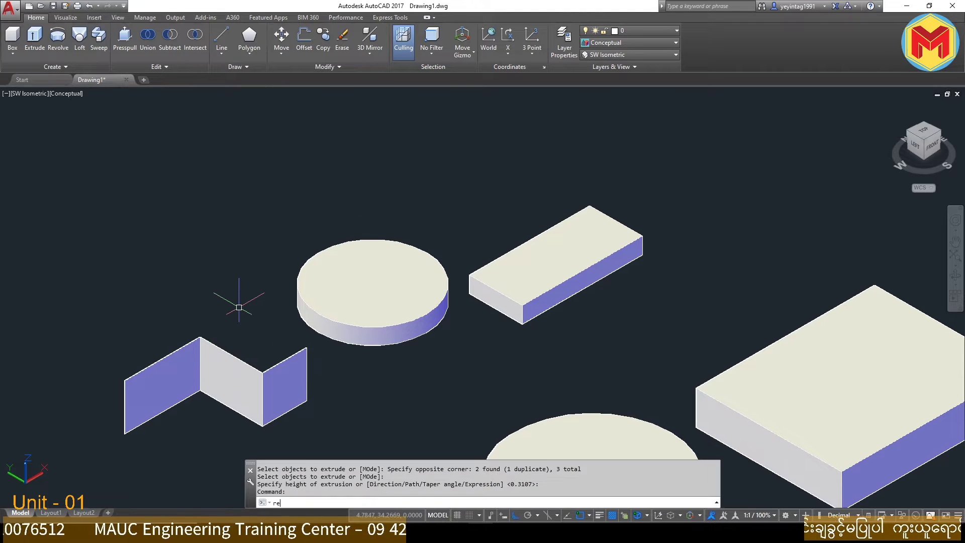
pyautogui.write('c')
pyautogui.press('Return')
pyautogui.click(205, 205)
pyautogui.click(194, 276)
# Explode the new rectangle into separate lines.
pyautogui.scroll(2, 204, 269)
pyautogui.click(273, 280)
pyautogui.click(294, 271)
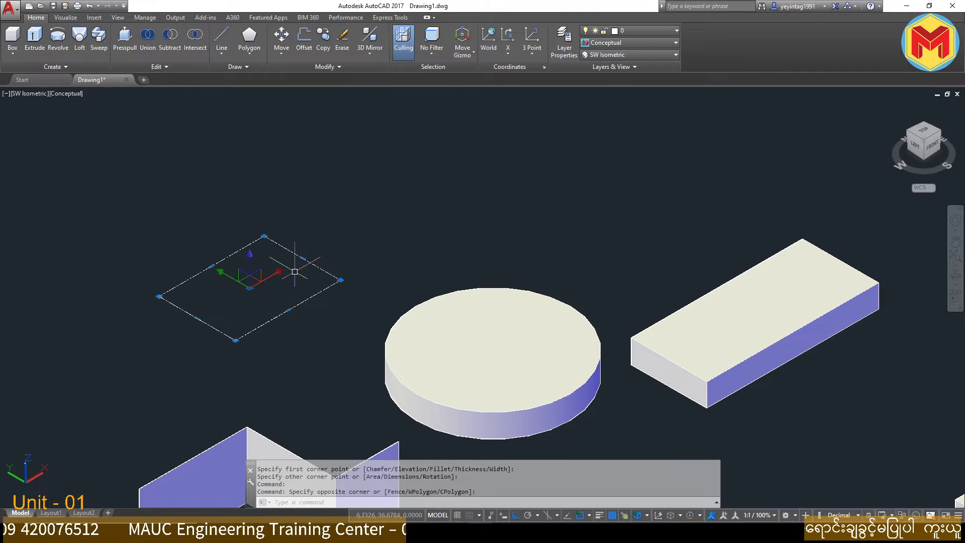
pyautogui.write('x')
pyautogui.press('Return')
# Check the exploded rectangle by selecting its sides one at a time.
pyautogui.click(352, 211)
pyautogui.click(271, 261)
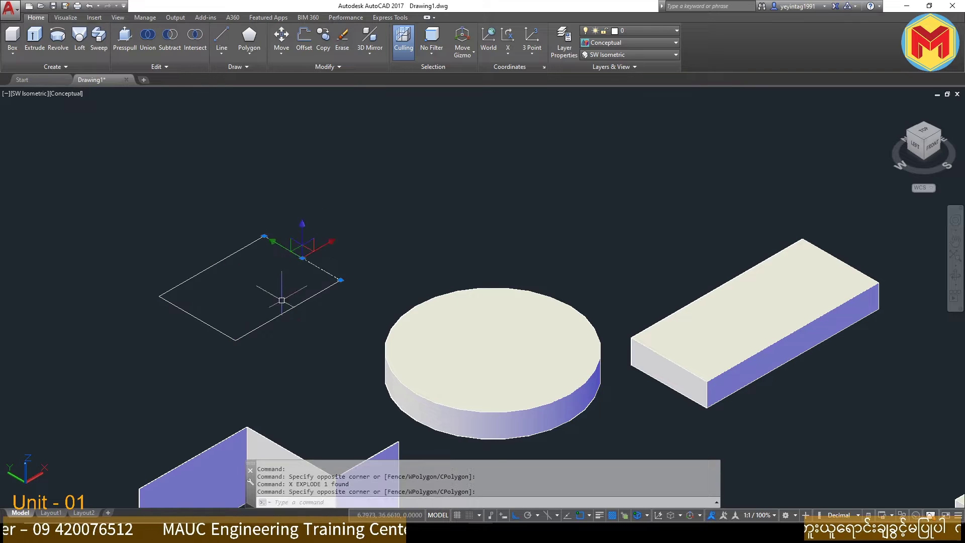
pyautogui.click(339, 271)
pyautogui.click(236, 342)
pyautogui.click(210, 313)
pyautogui.press('Escape')
pyautogui.scroll(4, 190, 319)
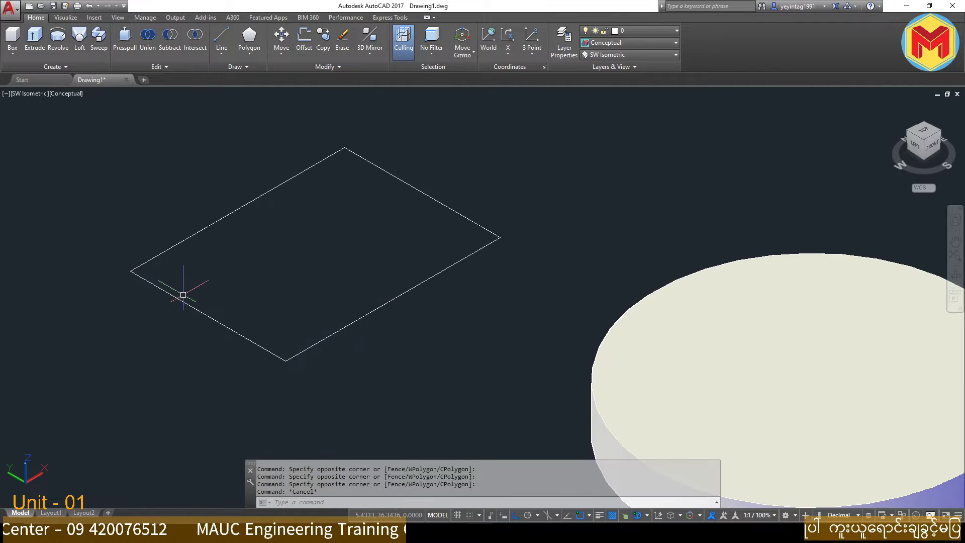
pyautogui.press('Escape')
pyautogui.scroll(-2, 186, 227)
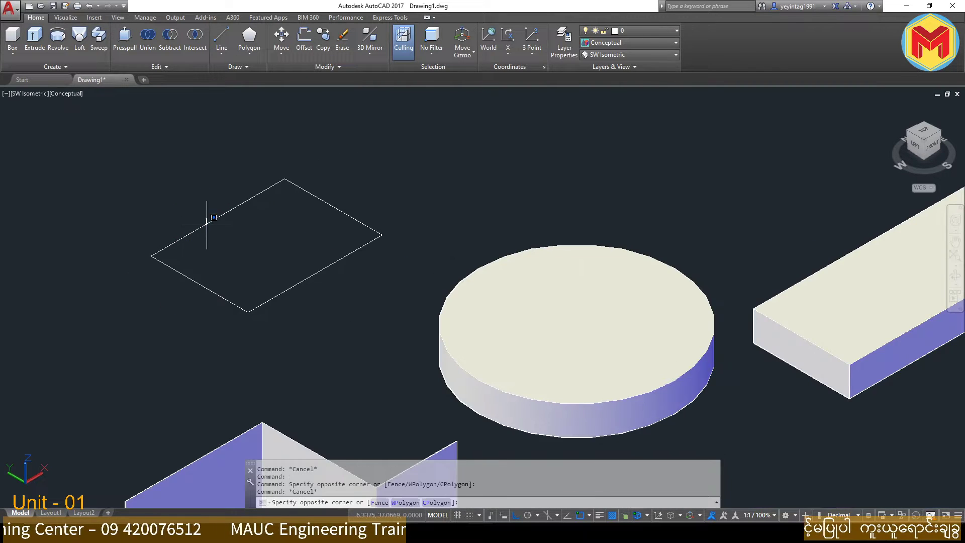
pyautogui.click(202, 226)
pyautogui.click(226, 270)
pyautogui.click(229, 274)
pyautogui.press('Escape')
pyautogui.click(304, 287)
pyautogui.click(293, 277)
pyautogui.press('Escape')
pyautogui.click(360, 197)
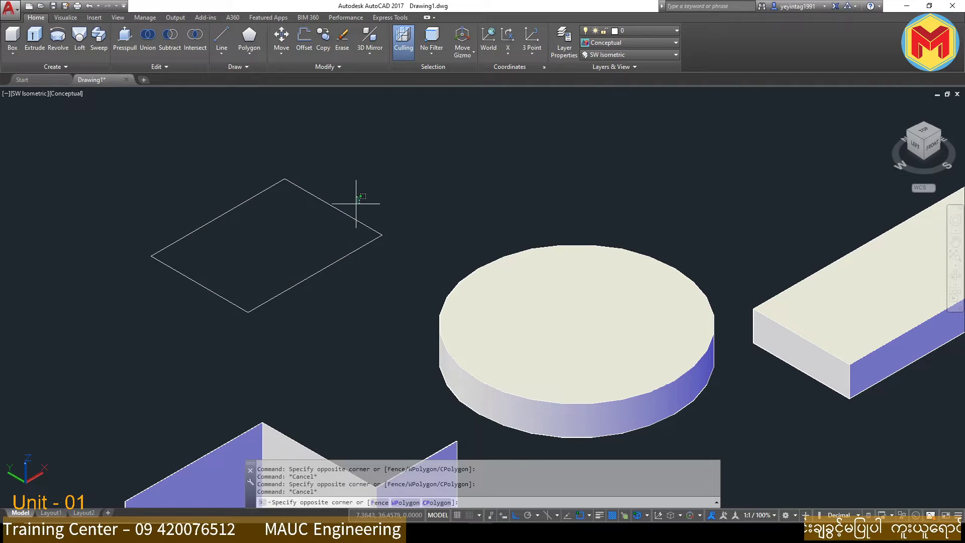
pyautogui.press('Escape')
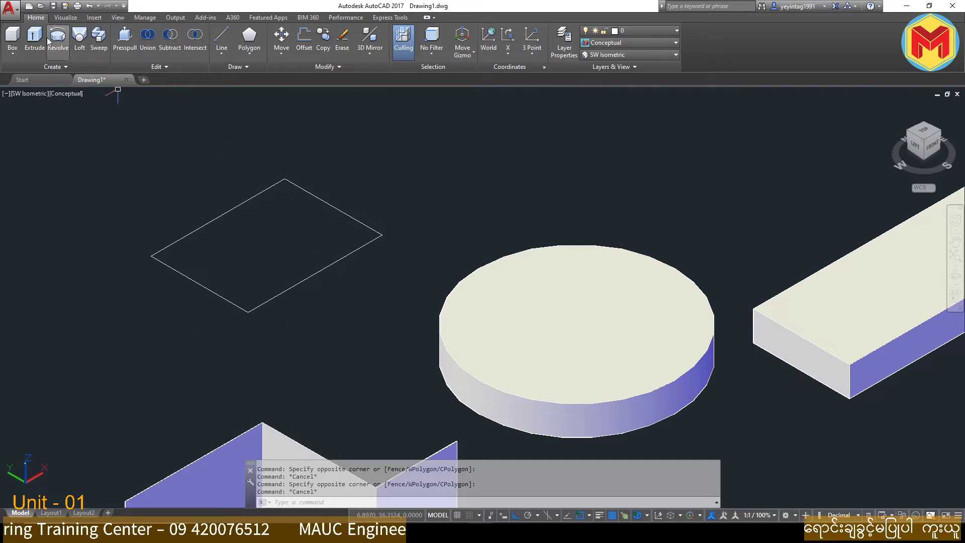
# Extrude the four exploded rectangle lines together by a small height.
pyautogui.click(35, 39)
pyautogui.click(393, 149)
pyautogui.click(103, 294)
pyautogui.press('Return')
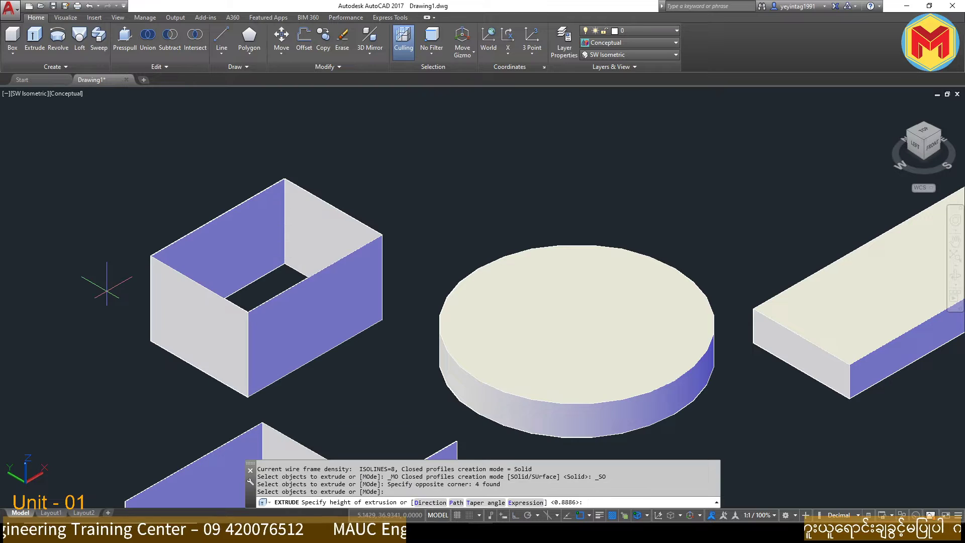
pyautogui.press('Return')
# Examine the extruded open and exploded profiles and compare them with the closed-profile solids and the remaining 2D shapes.
pyautogui.scroll(3, 213, 160)
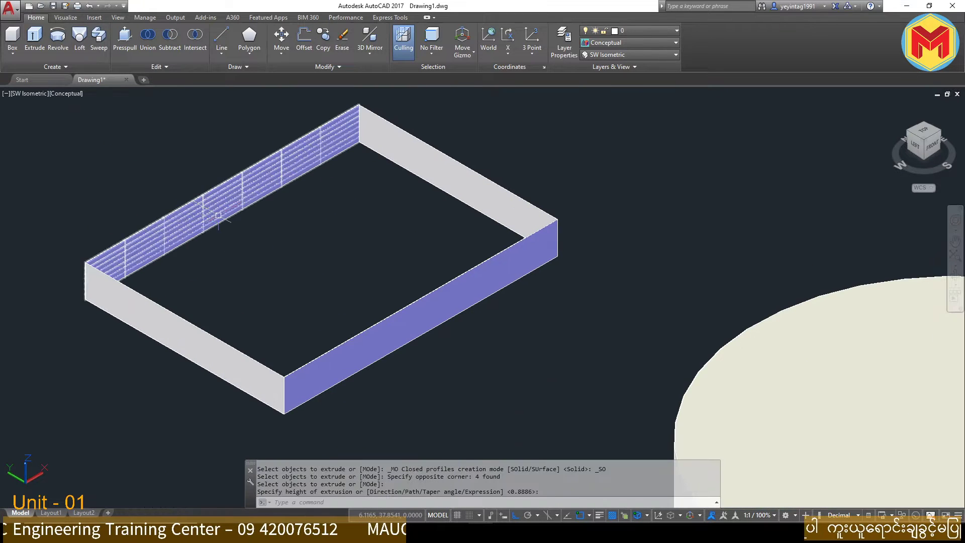
pyautogui.scroll(-6, 226, 210)
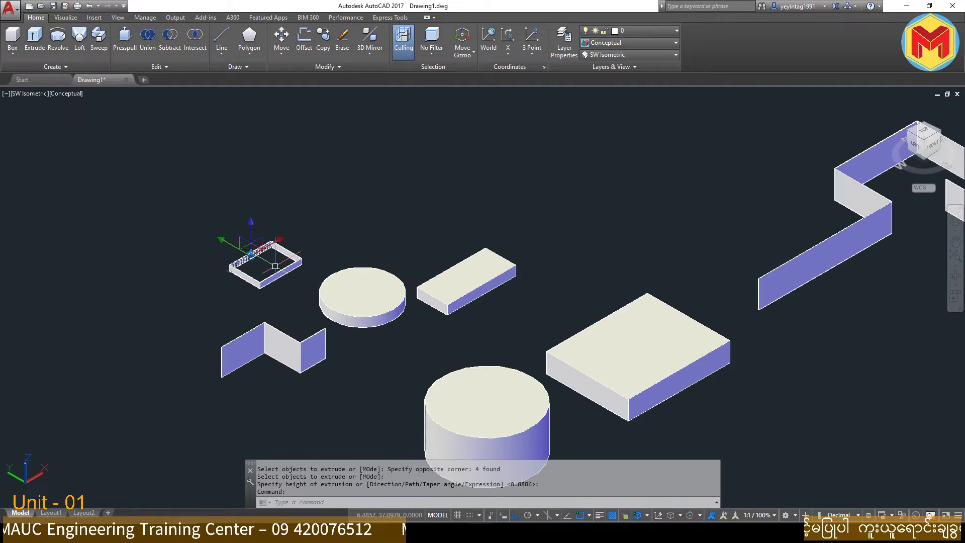
pyautogui.press('Escape')
pyautogui.scroll(-6, 277, 269)
pyautogui.moveTo(371, 334); pyautogui.dragTo(395, 298, button='middle')
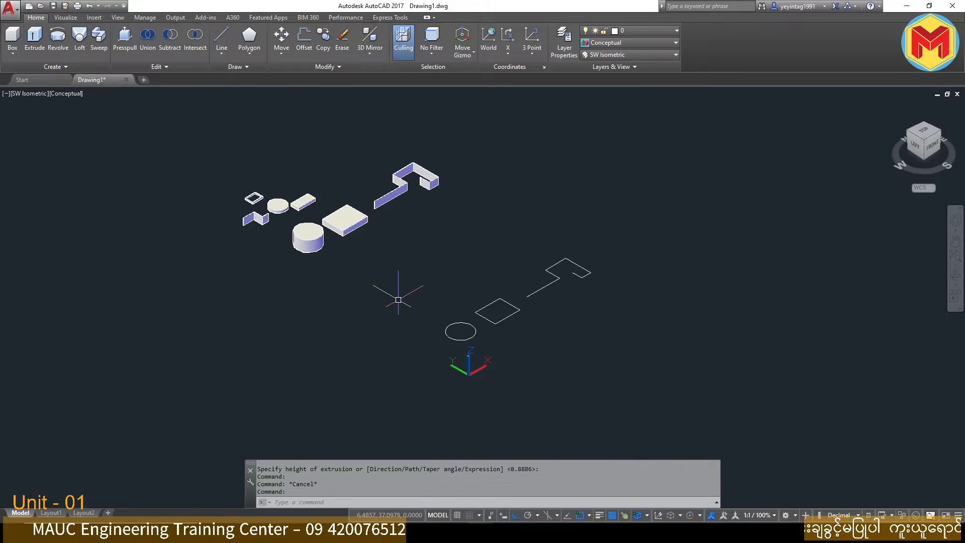
pyautogui.scroll(3, 398, 299)
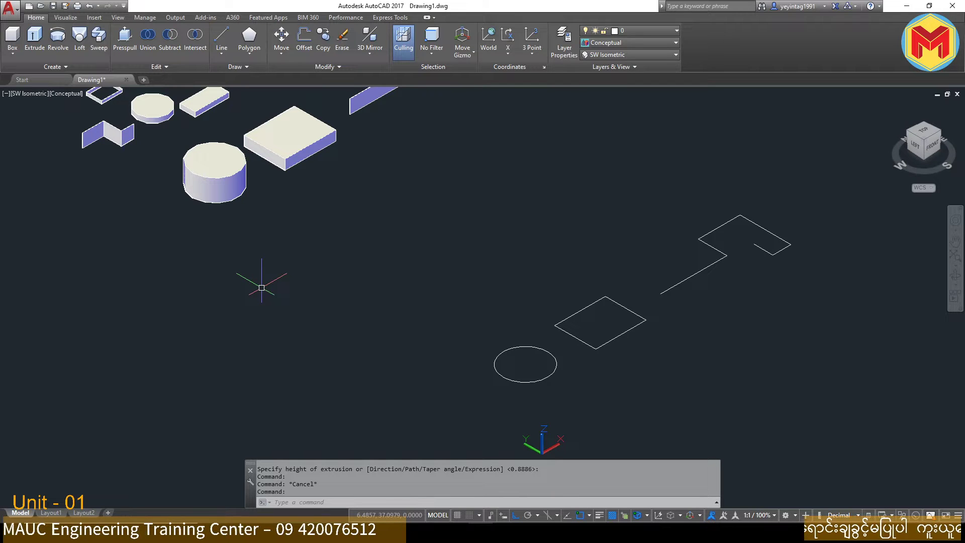
pyautogui.moveTo(413, 209); pyautogui.dragTo(432, 345, button='middle')
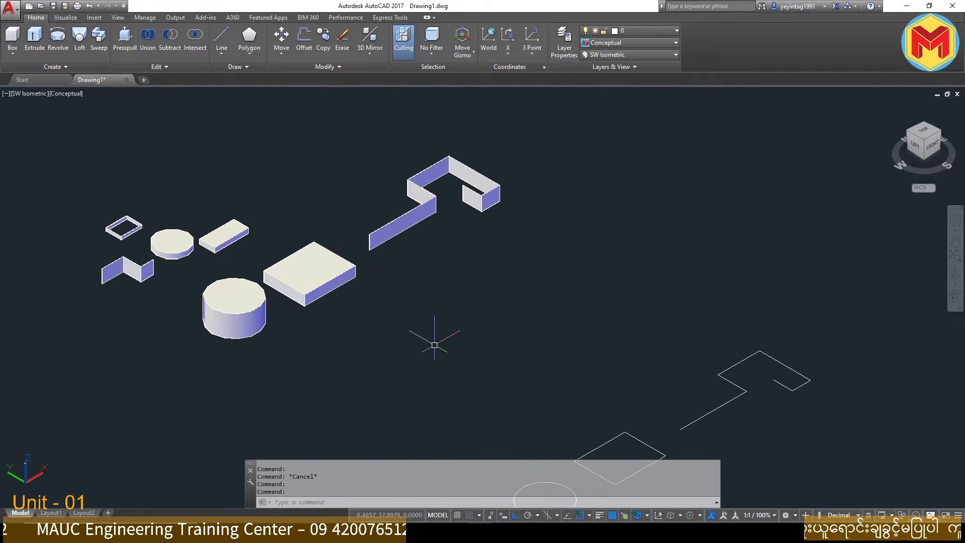
pyautogui.moveTo(67, 267); pyautogui.dragTo(212, 323, button='middle')
pyautogui.scroll(10, 214, 319)
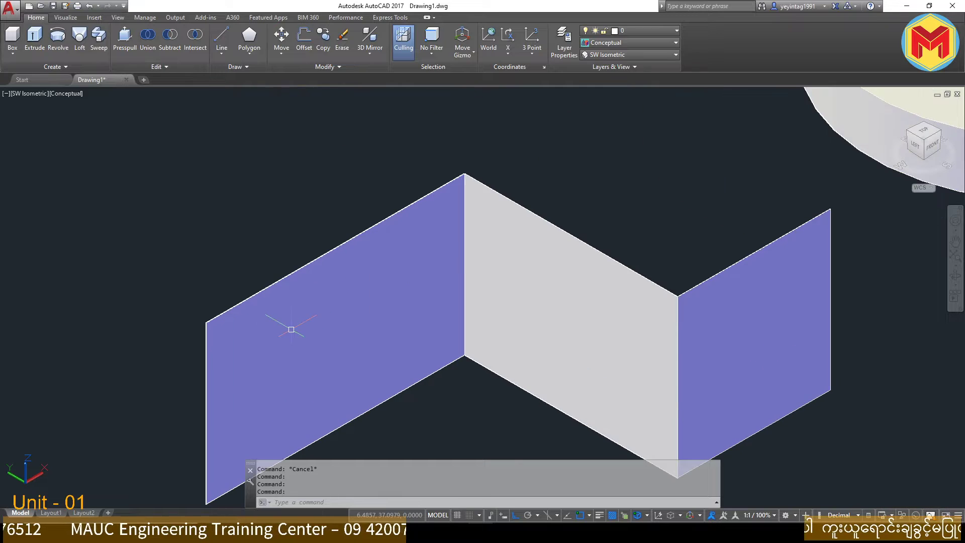
pyautogui.scroll(3, 226, 308)
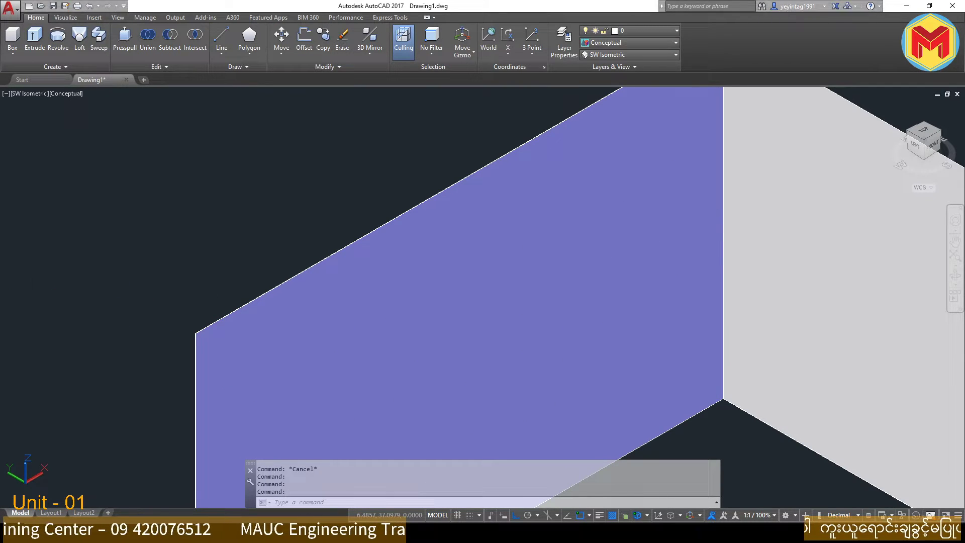
pyautogui.scroll(-8, 190, 254)
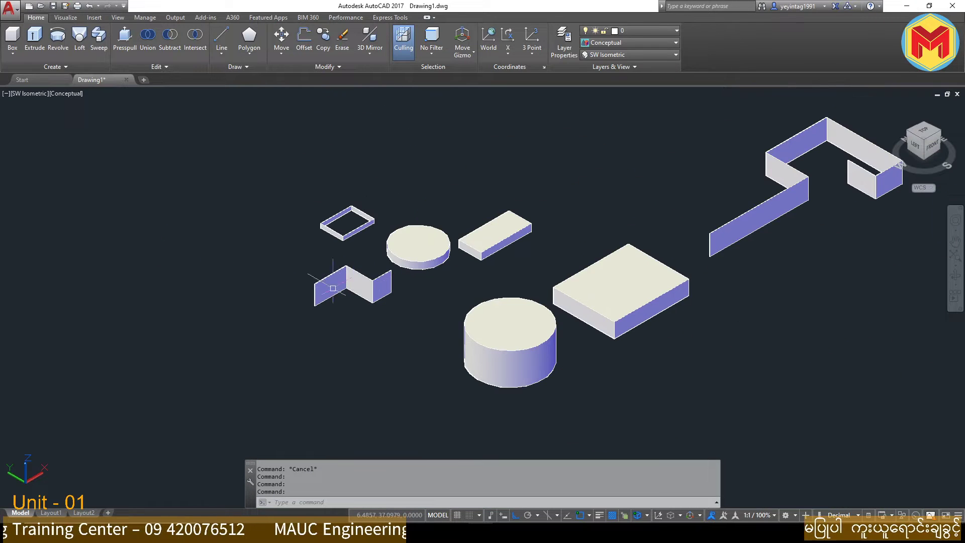
pyautogui.scroll(-3, 553, 265)
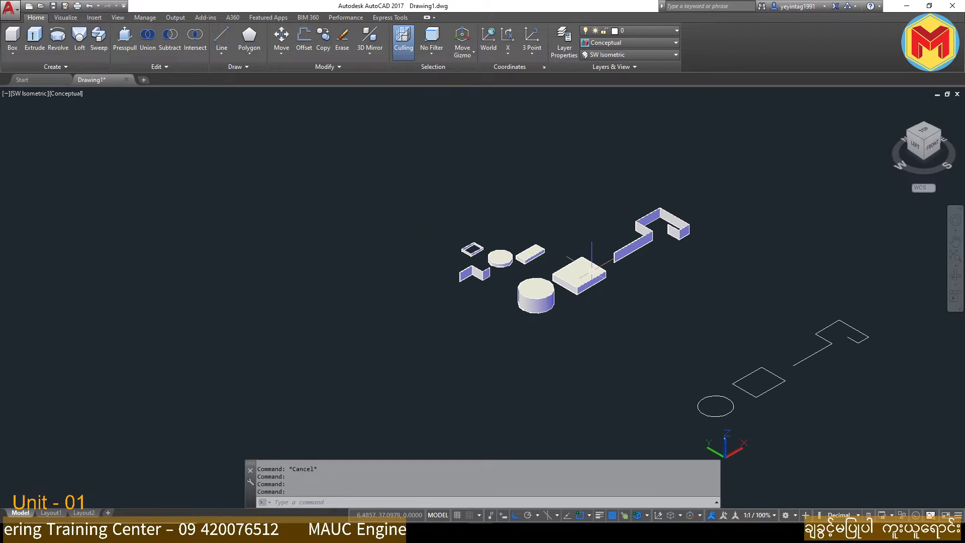
# Regenerate the drawing display with the REGEN command.
pyautogui.scroll(6, 594, 271)
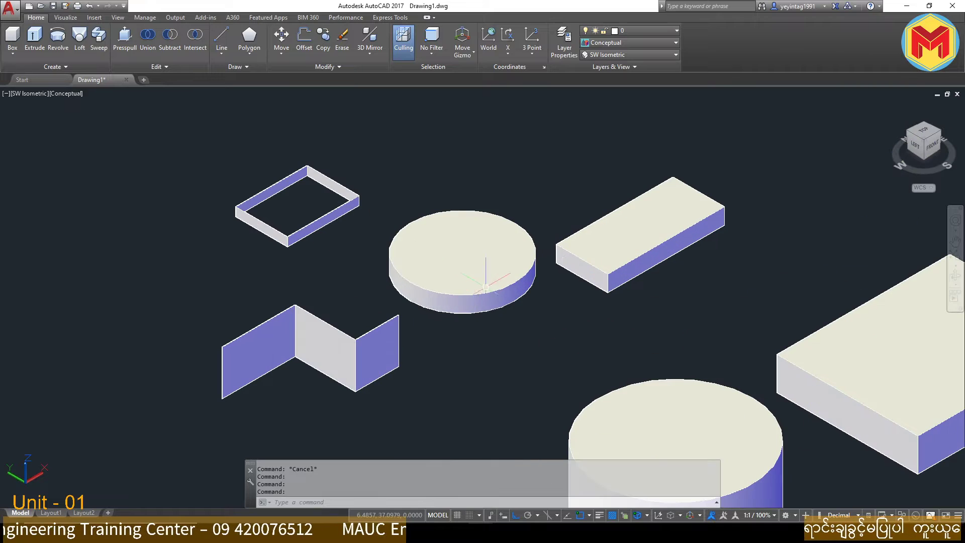
pyautogui.write('re')
pyautogui.press('Return')
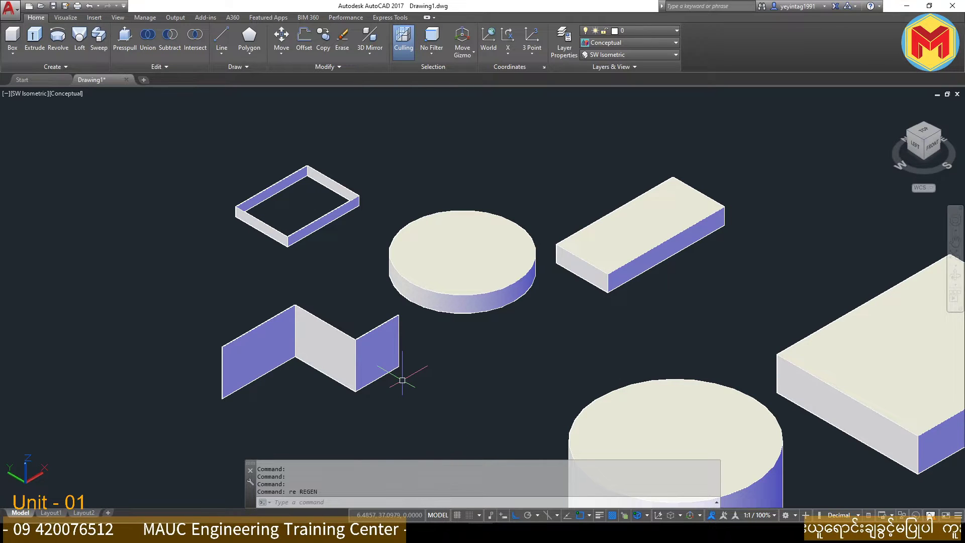
pyautogui.scroll(-5, 402, 380)
pyautogui.scroll(3, 497, 370)
pyautogui.scroll(2, 420, 306)
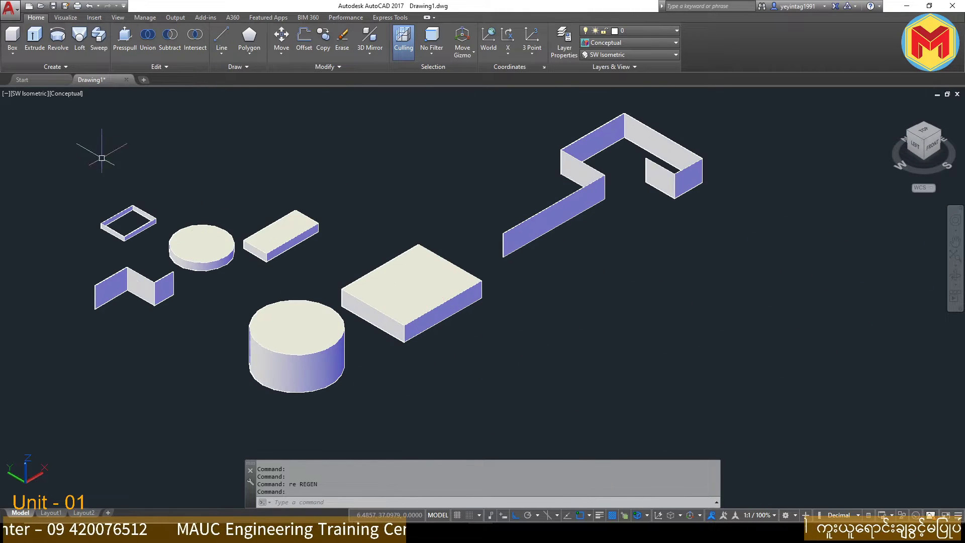
pyautogui.scroll(-4, 432, 294)
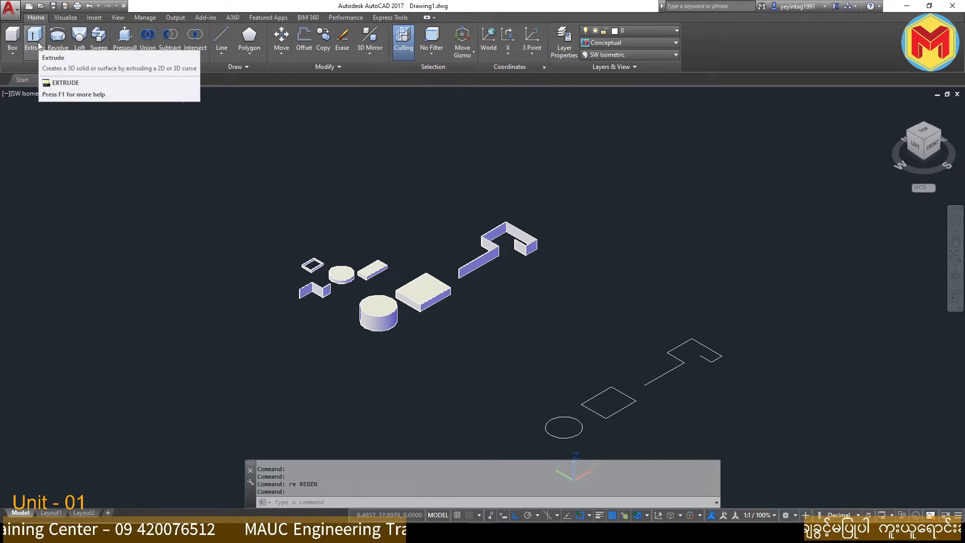
# Move the 2D circle farther away from the neighbouring 2D rectangle.
pyautogui.scroll(5, 500, 308)
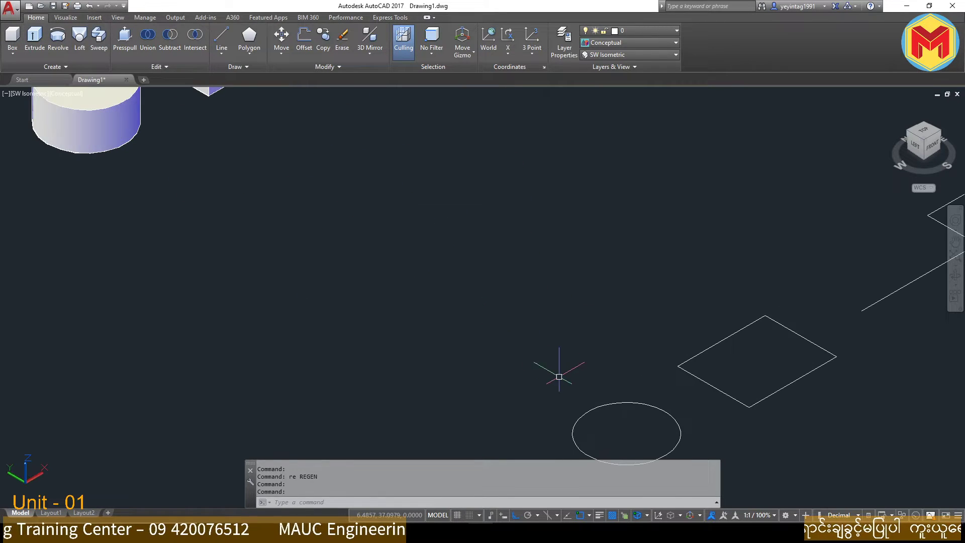
pyautogui.scroll(-4, 565, 382)
pyautogui.scroll(3, 542, 357)
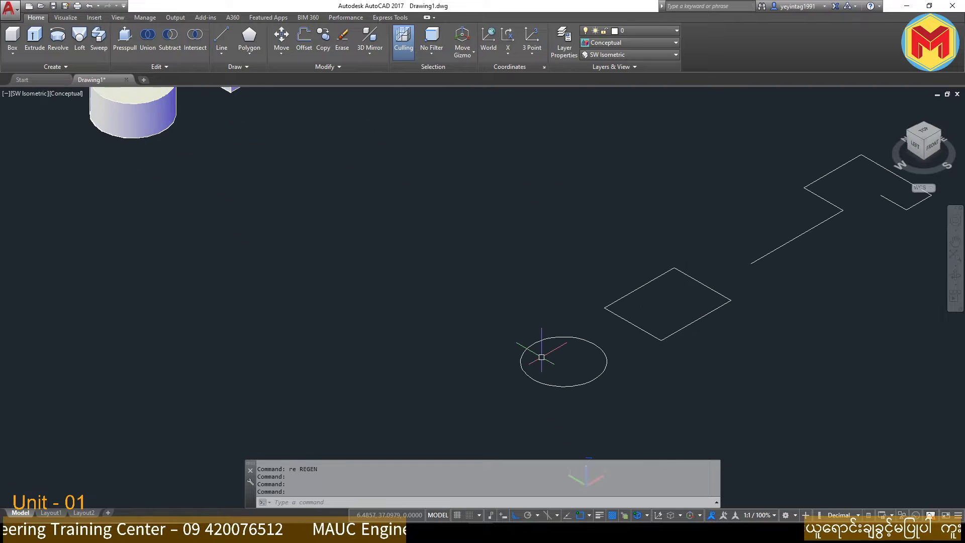
pyautogui.scroll(2, 541, 357)
pyautogui.click(550, 371)
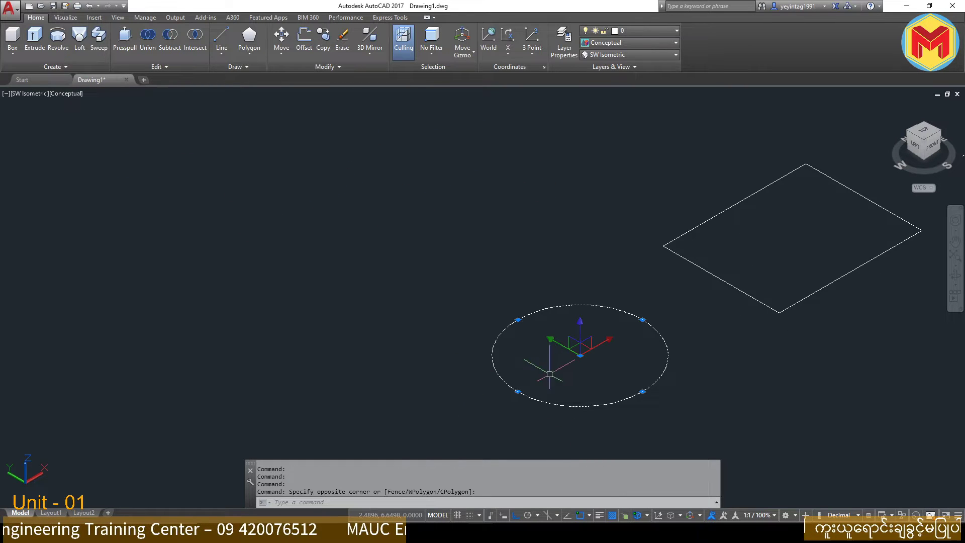
pyautogui.write('m')
pyautogui.press('space')
pyautogui.click(555, 374)
pyautogui.click(330, 283)
pyautogui.moveTo(330, 283); pyautogui.dragTo(330, 319, button='middle')
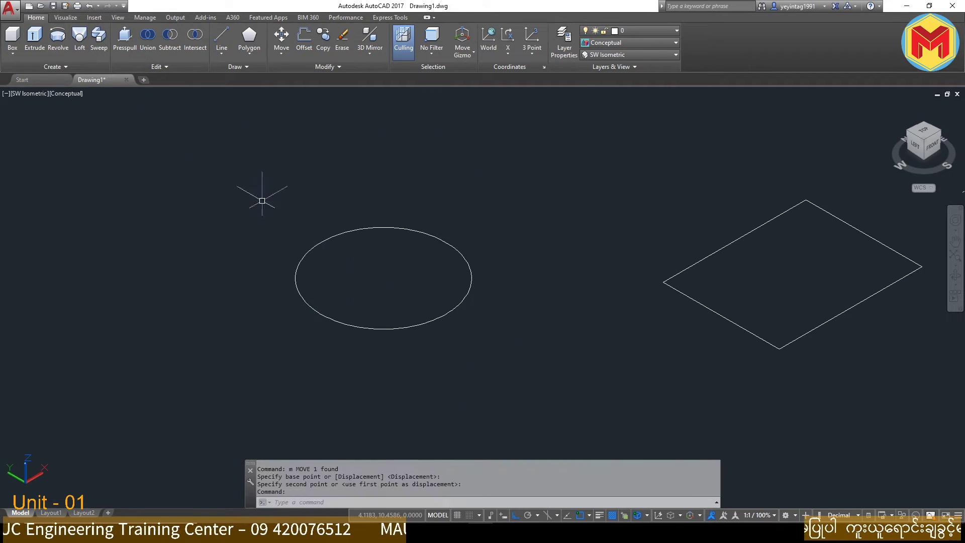
pyautogui.click(42, 44)
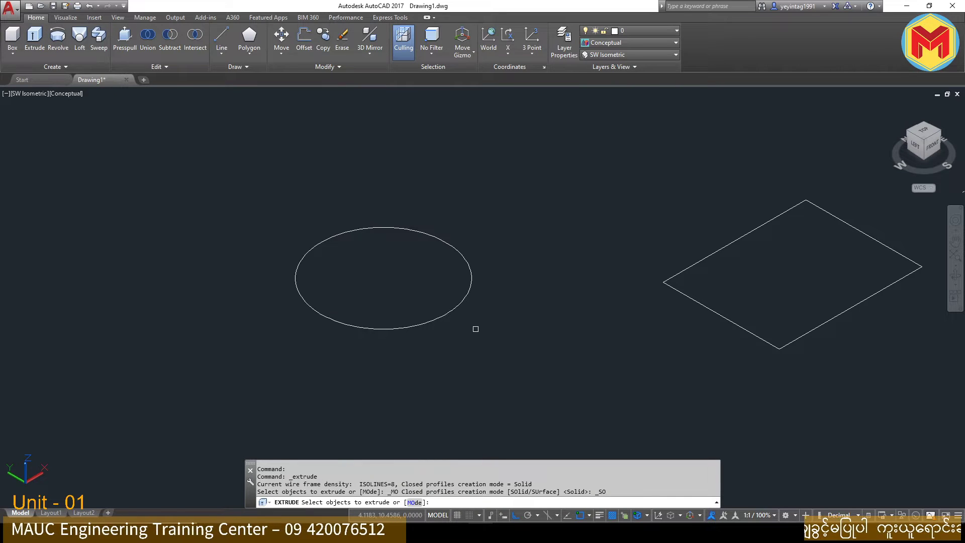
pyautogui.write('mo')
pyautogui.press('Return')
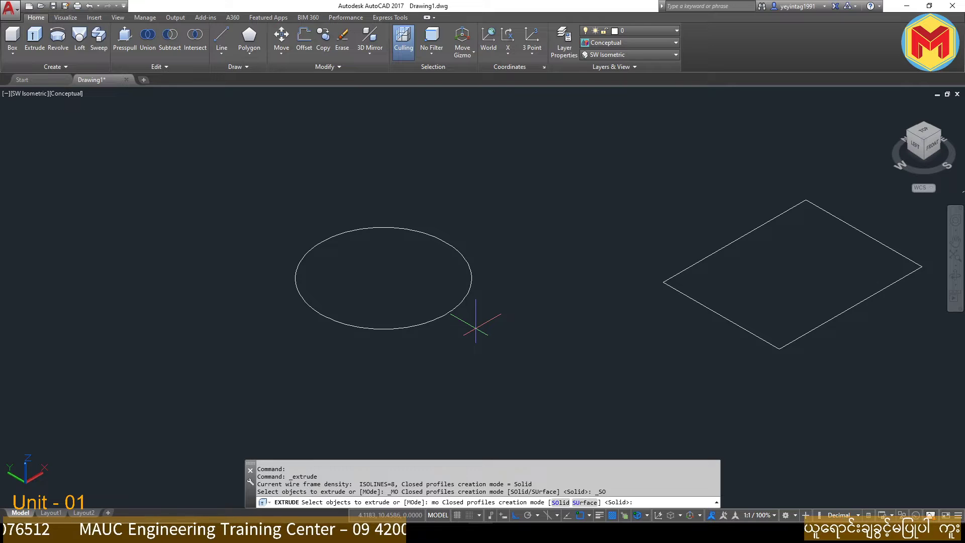
pyautogui.press('Escape')
pyautogui.scroll(3, 445, 324)
pyautogui.scroll(-2, 445, 325)
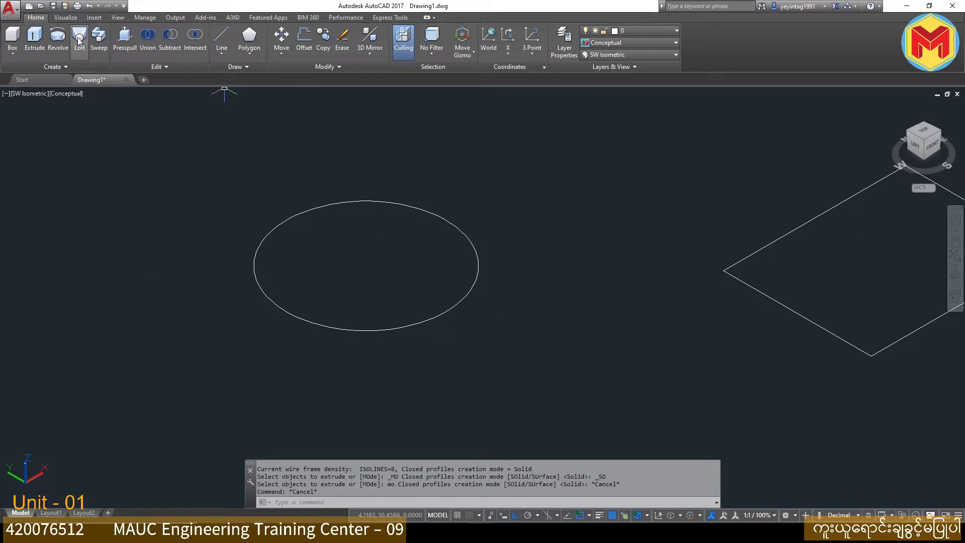
# Extrude the 2D circle to a height of about 1.1 with the closed-profile creation mode set to Solid.
pyautogui.click(31, 42)
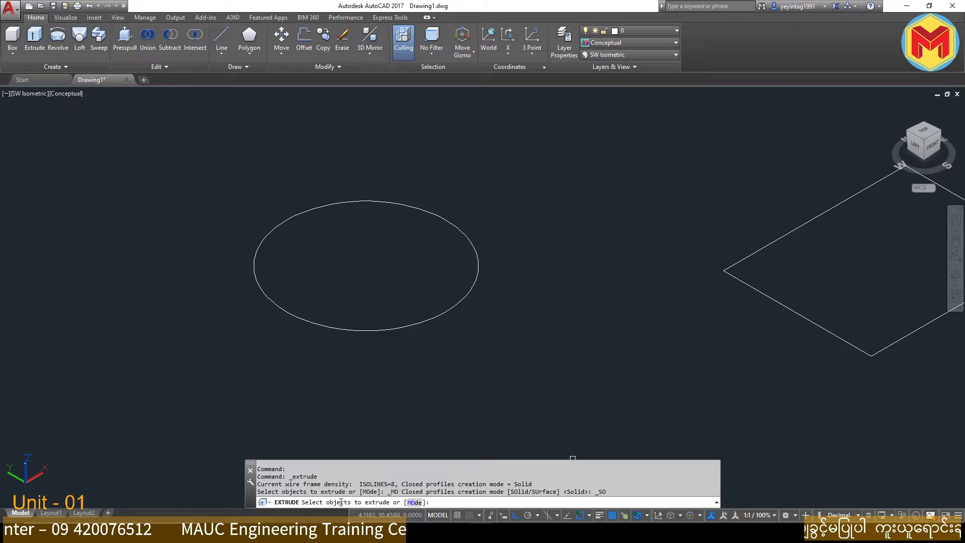
pyautogui.click(412, 502)
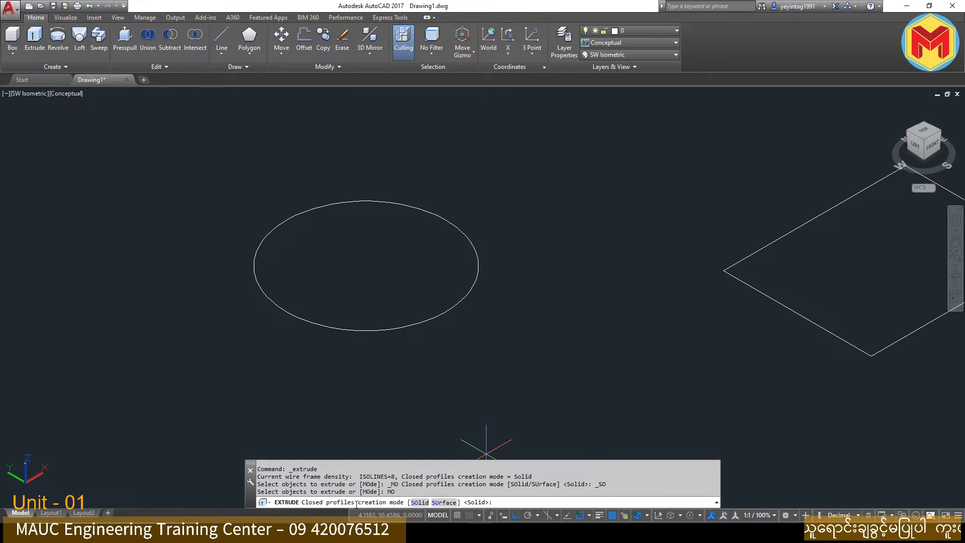
pyautogui.scroll(-2, 266, 327)
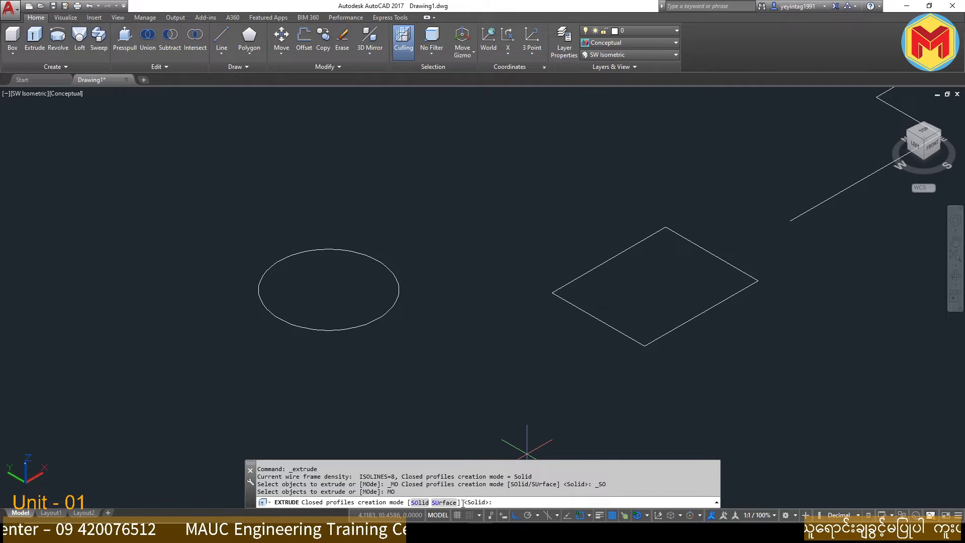
pyautogui.click(420, 503)
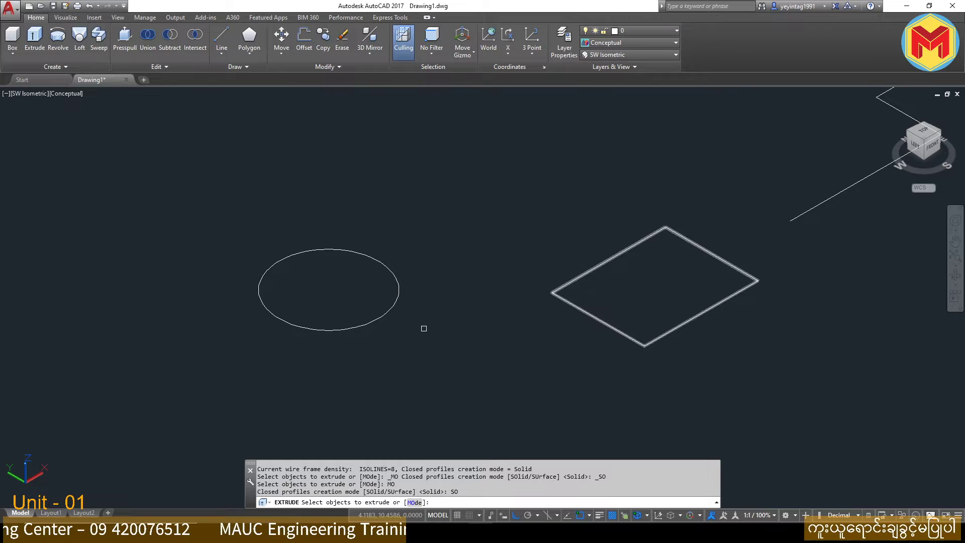
pyautogui.click(375, 321)
pyautogui.press('Return')
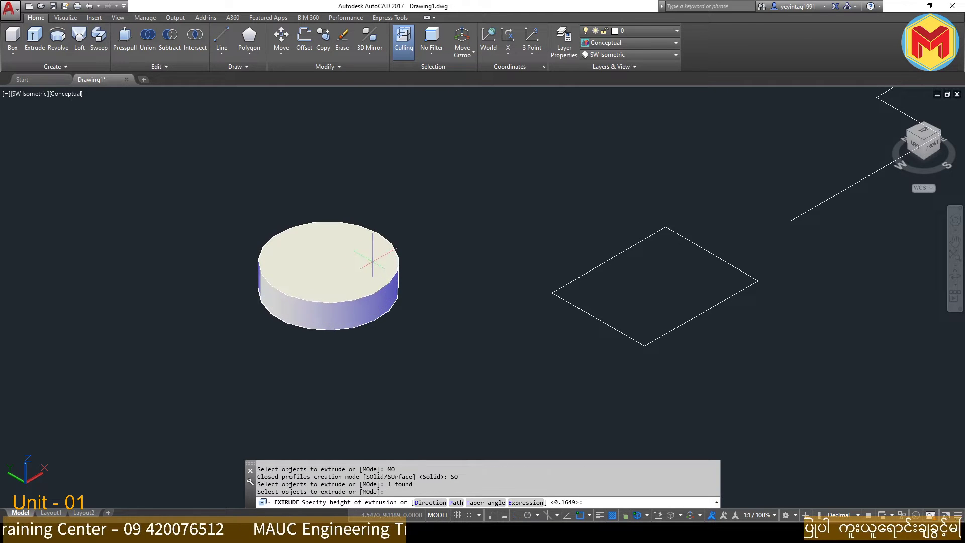
pyautogui.click(378, 221)
# Extrude the 2D rectangle next to the circle to a height of about 0.47 with the creation mode set to Surface.
pyautogui.moveTo(378, 221); pyautogui.dragTo(207, 246, button='middle')
pyautogui.scroll(2, 553, 352)
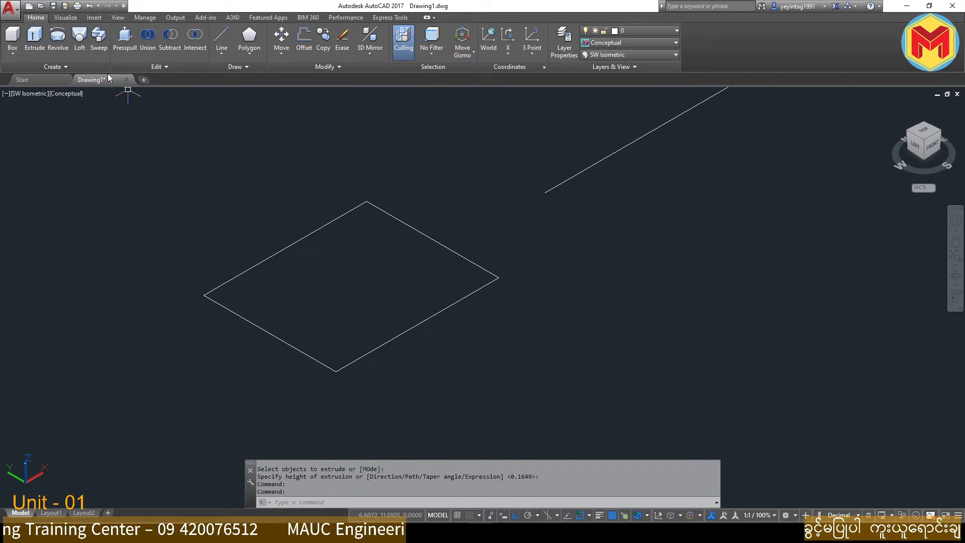
pyautogui.click(35, 39)
pyautogui.click(423, 502)
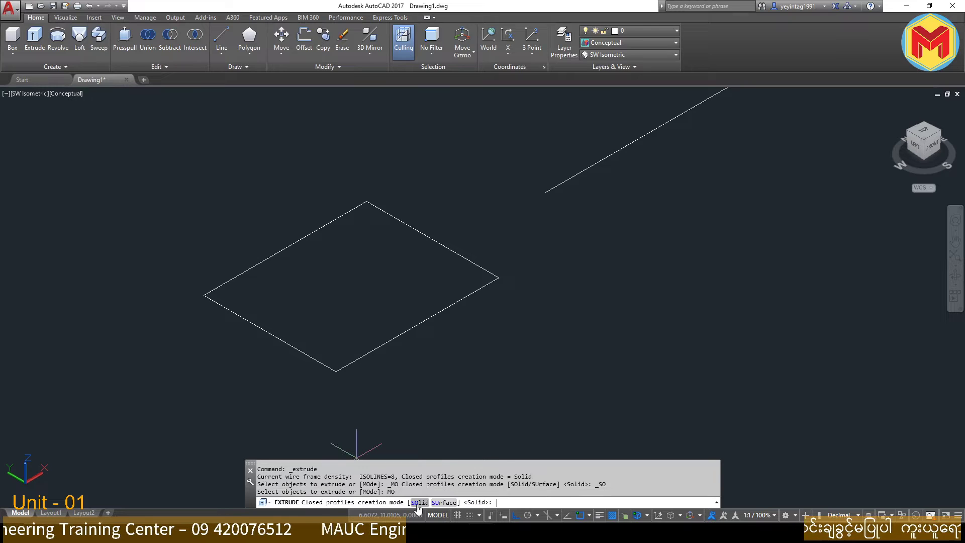
pyautogui.click(443, 503)
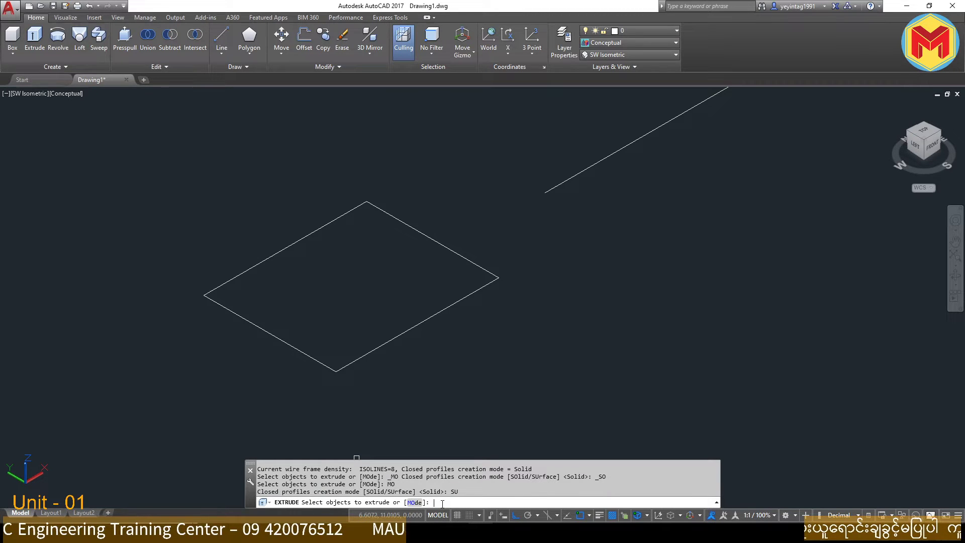
pyautogui.click(383, 345)
pyautogui.press('Return')
pyautogui.click(375, 301)
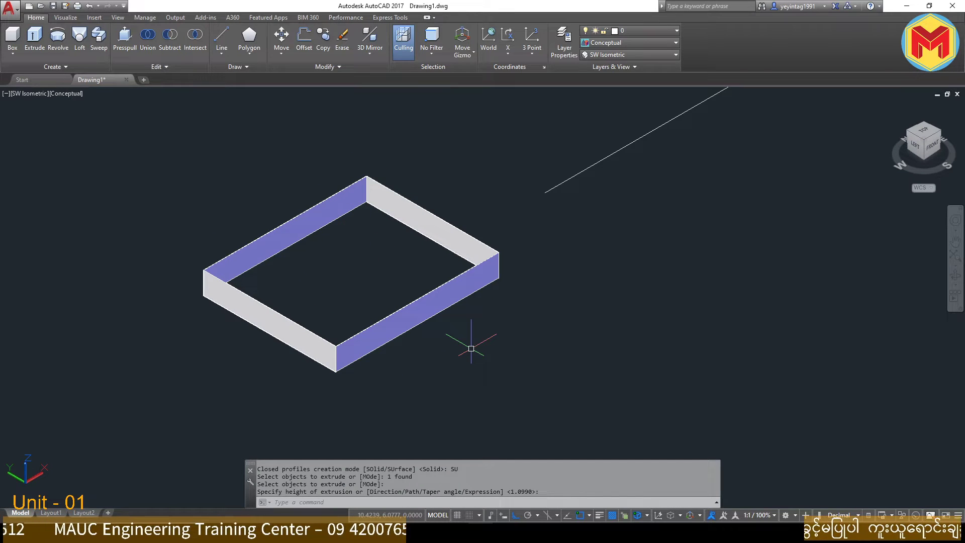
# Draw a new 2D rectangle just behind the surface-extruded rectangular frame, roughly the same size.
pyautogui.scroll(-6, 471, 347)
pyautogui.scroll(1, 452, 347)
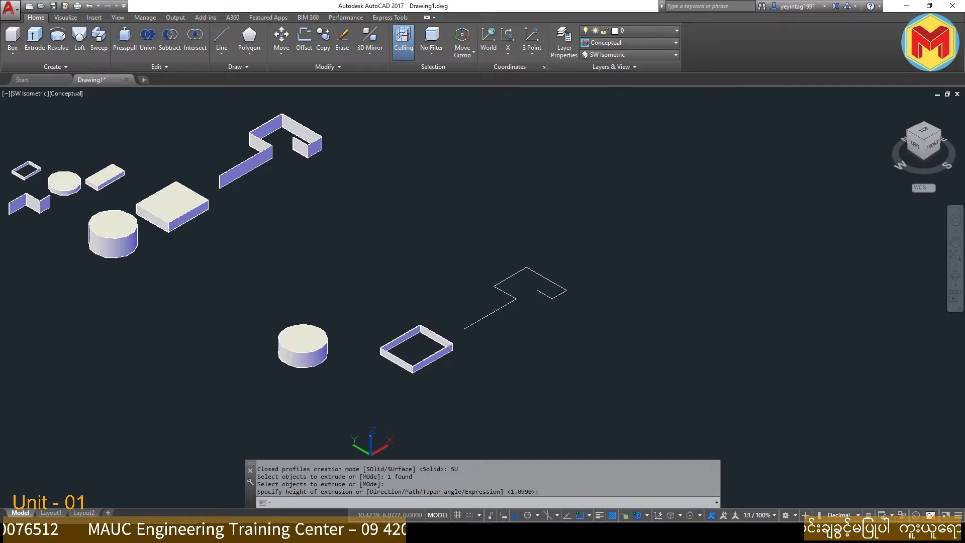
pyautogui.press('Escape')
pyautogui.press('Escape')
pyautogui.scroll(2, 405, 289)
pyautogui.write('re')
pyautogui.press('Escape')
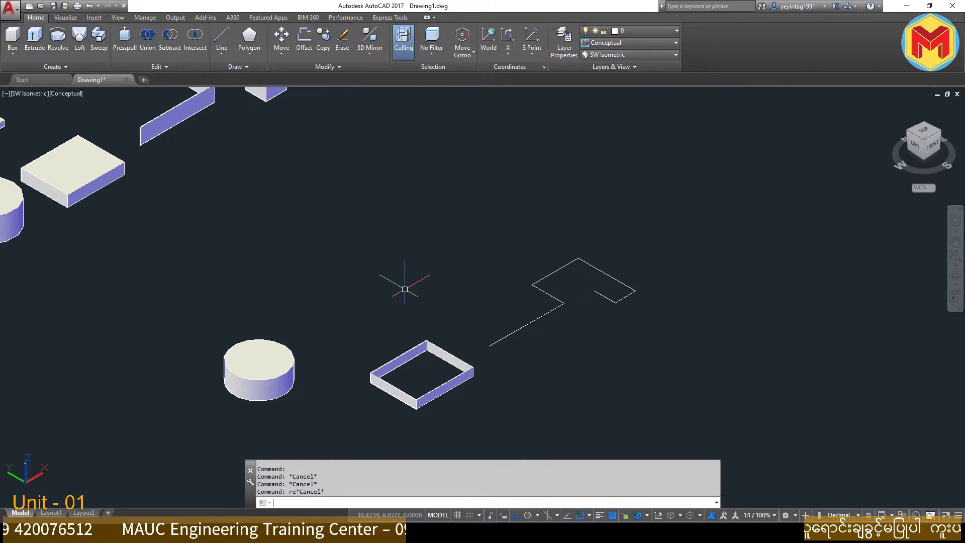
pyautogui.write('rec')
pyautogui.press('space')
pyautogui.click(397, 267)
pyautogui.click(407, 320)
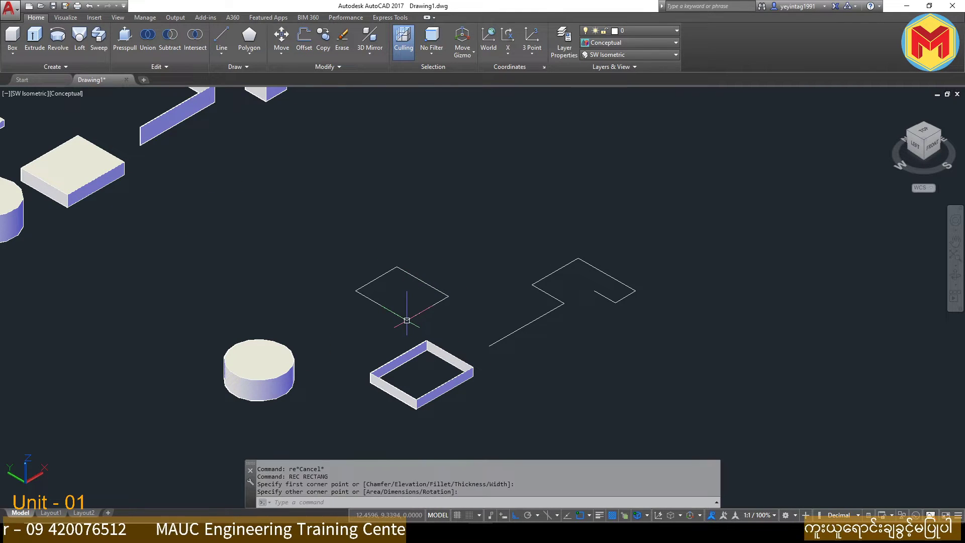
pyautogui.scroll(3, 407, 320)
pyautogui.click(429, 318)
pyautogui.click(402, 284)
pyautogui.click(402, 284)
pyautogui.click(448, 276)
pyautogui.click(476, 282)
pyautogui.click(437, 255)
pyautogui.press('Escape')
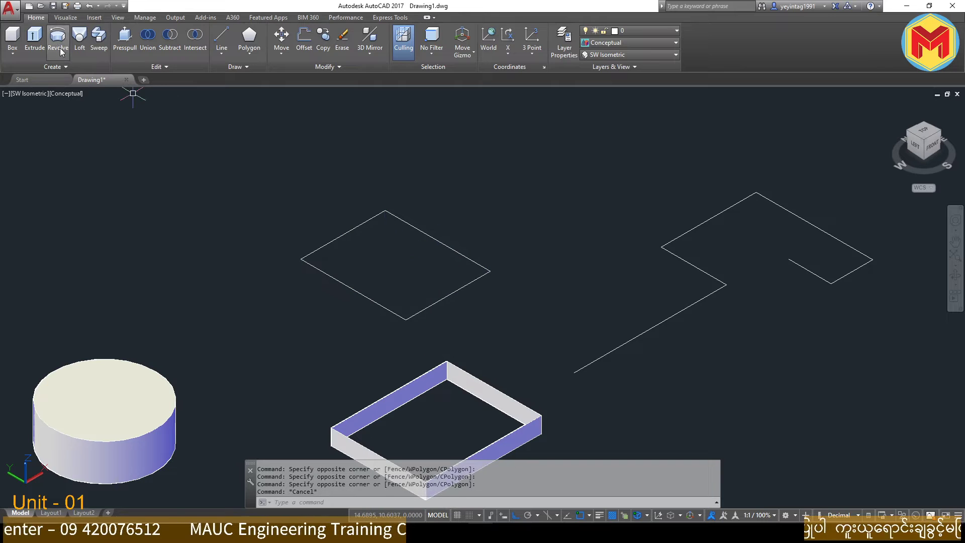
# Extrude the new rectangle to a height of about 0.38 without changing the default Solid creation mode.
pyautogui.click(41, 39)
pyautogui.click(335, 234)
pyautogui.press('Return')
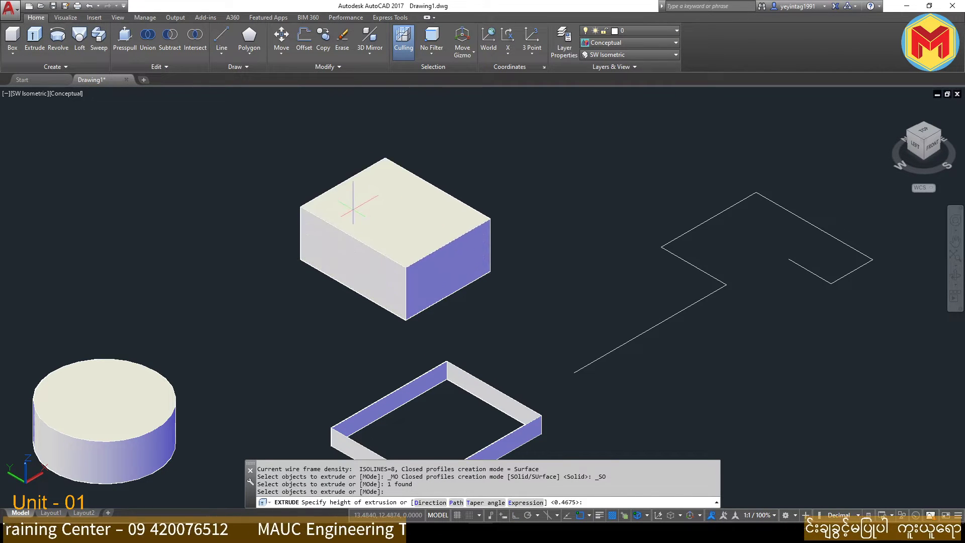
pyautogui.click(374, 252)
pyautogui.press('Escape')
# Erase the extruded box, and undo both the erasure and the extrusion.
pyautogui.click(374, 252)
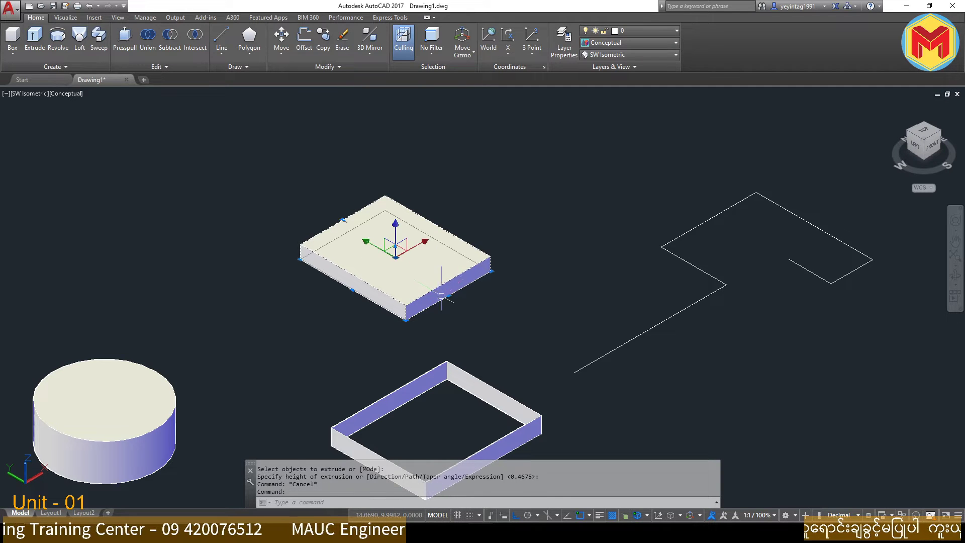
pyautogui.press('Delete')
pyautogui.hotkey('ctrl', 'z')
pyautogui.hotkey('ctrl', 'z')
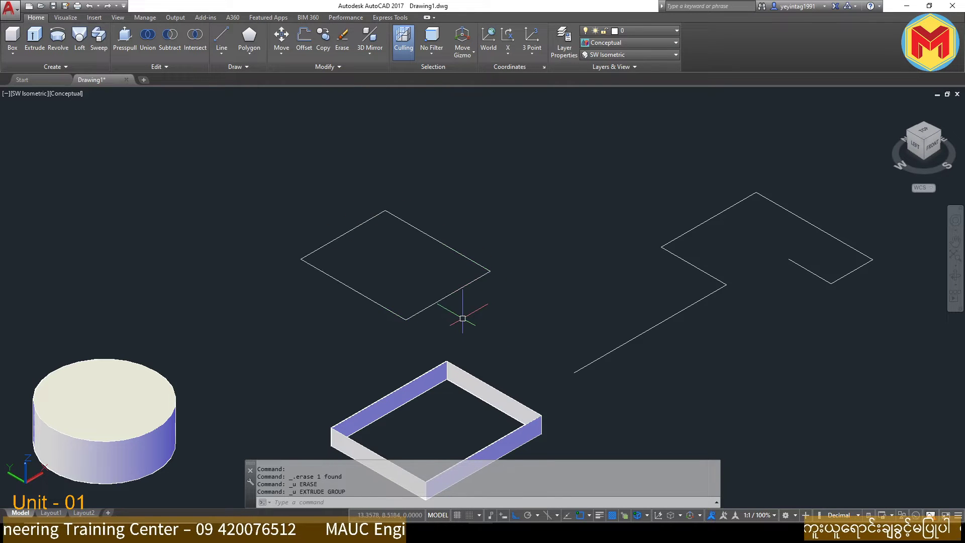
# Extrude the new rectangle to a height of about 1.62 with the creation mode set to Surface.
pyautogui.click(34, 36)
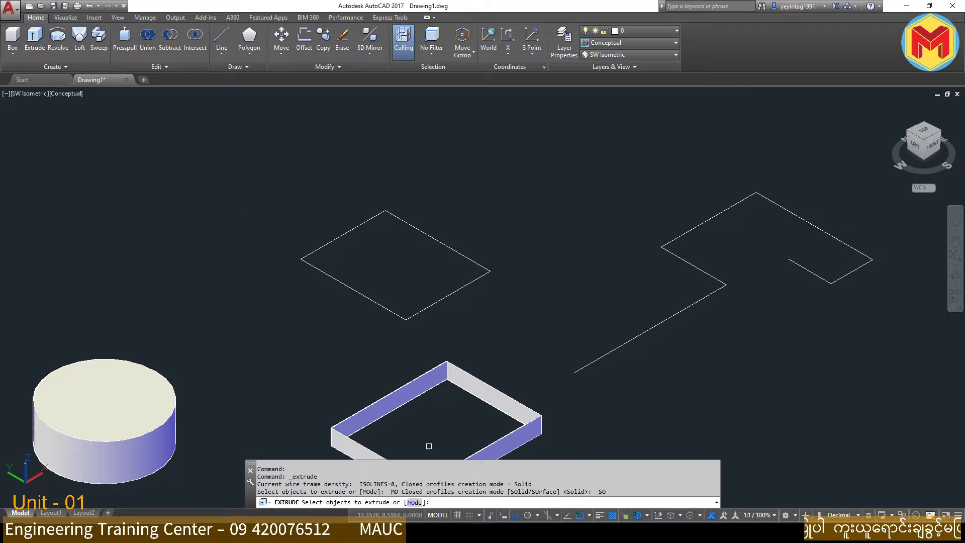
pyautogui.click(415, 503)
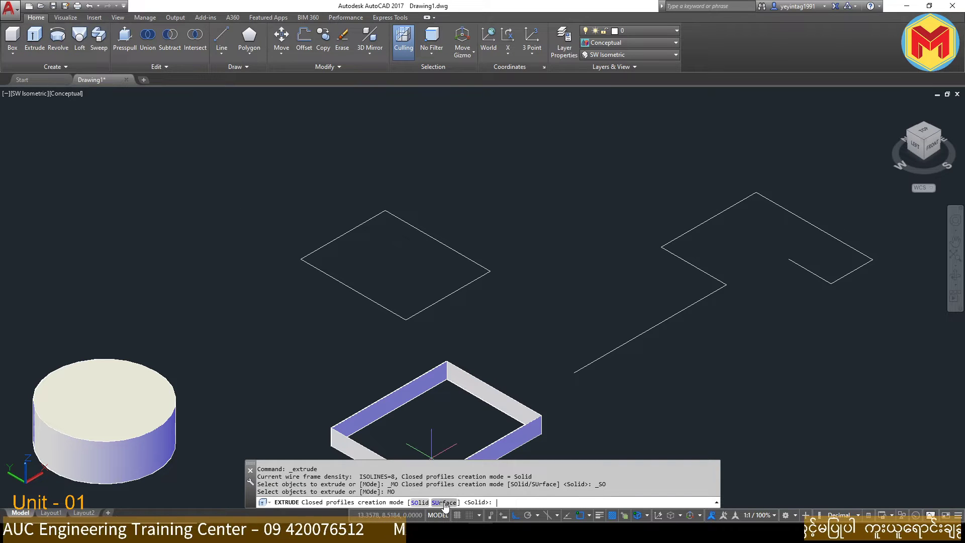
pyautogui.click(444, 503)
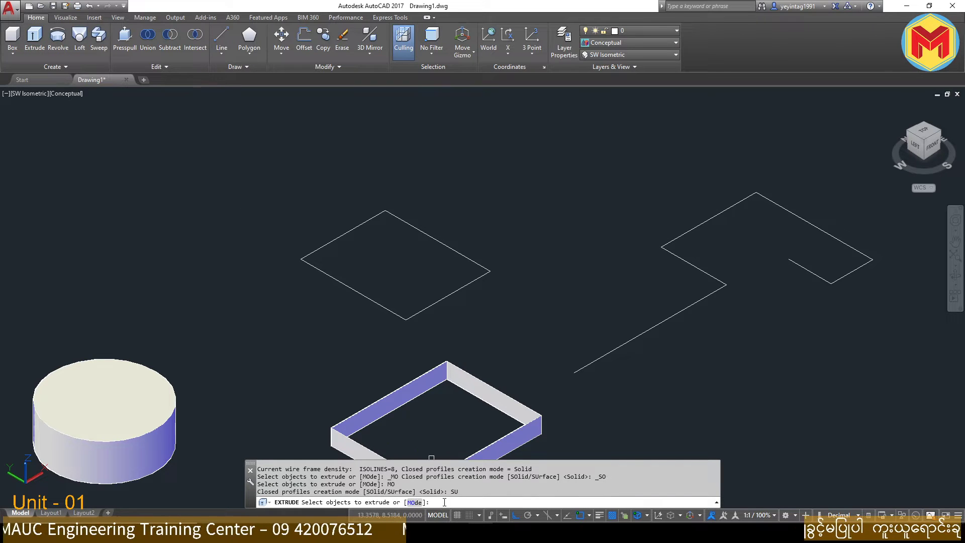
pyautogui.click(431, 304)
pyautogui.press('Return')
pyautogui.click(435, 197)
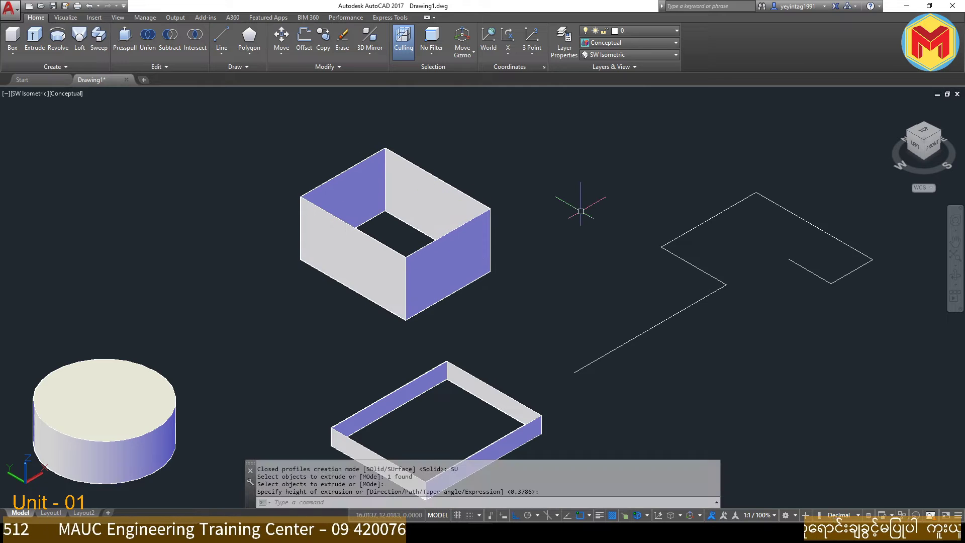
# Set Extrude's closed-profile creation mode back to Solid without extruding any object.
pyautogui.scroll(-3, 541, 163)
pyautogui.scroll(3, 551, 245)
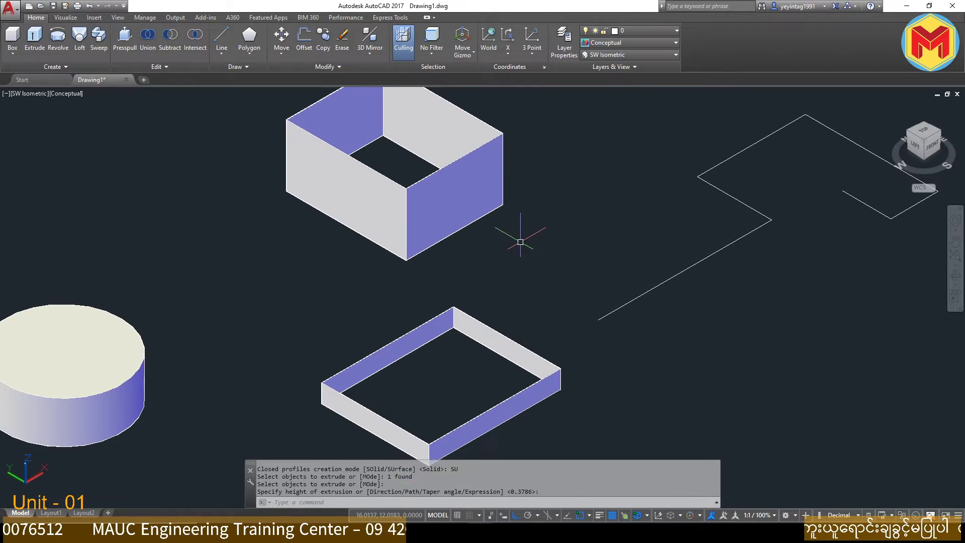
pyautogui.click(34, 40)
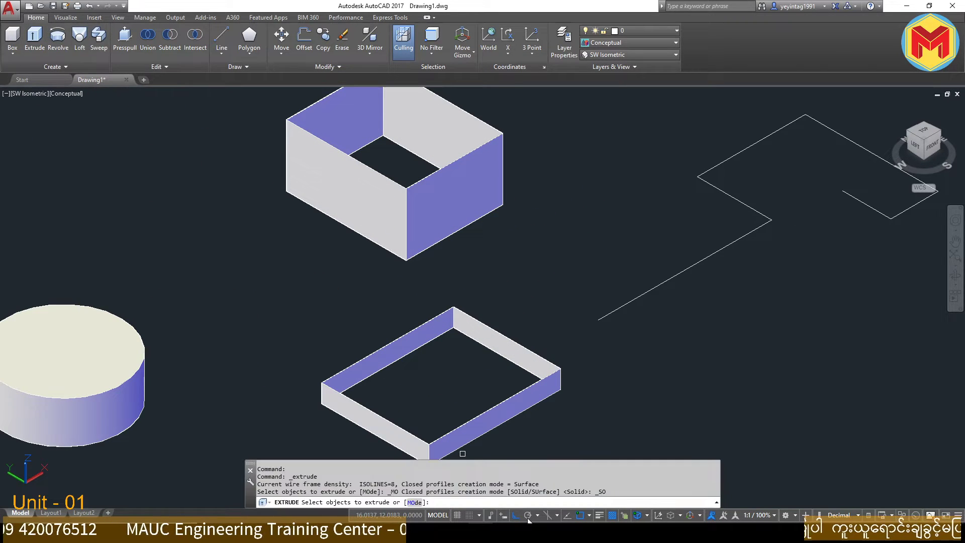
pyautogui.click(415, 503)
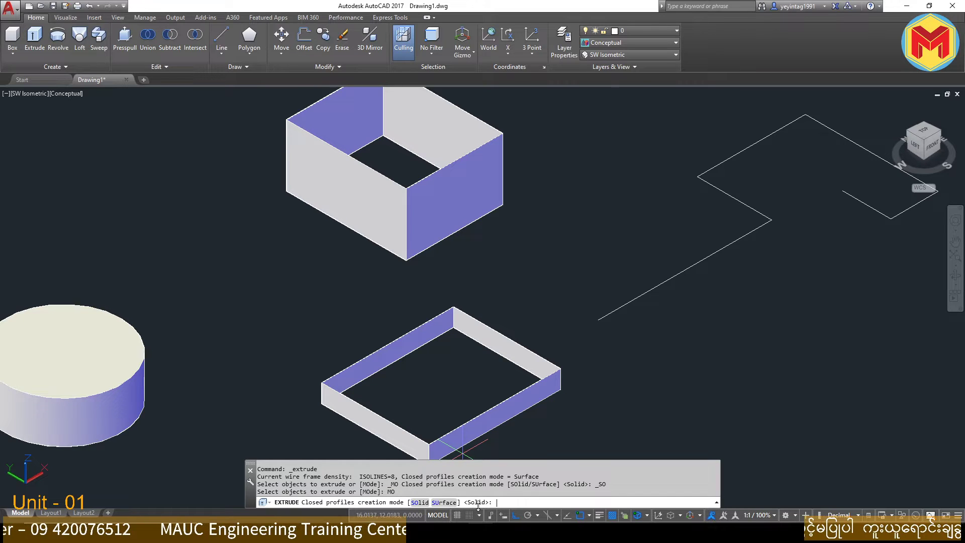
pyautogui.click(420, 503)
pyautogui.scroll(-4, 526, 401)
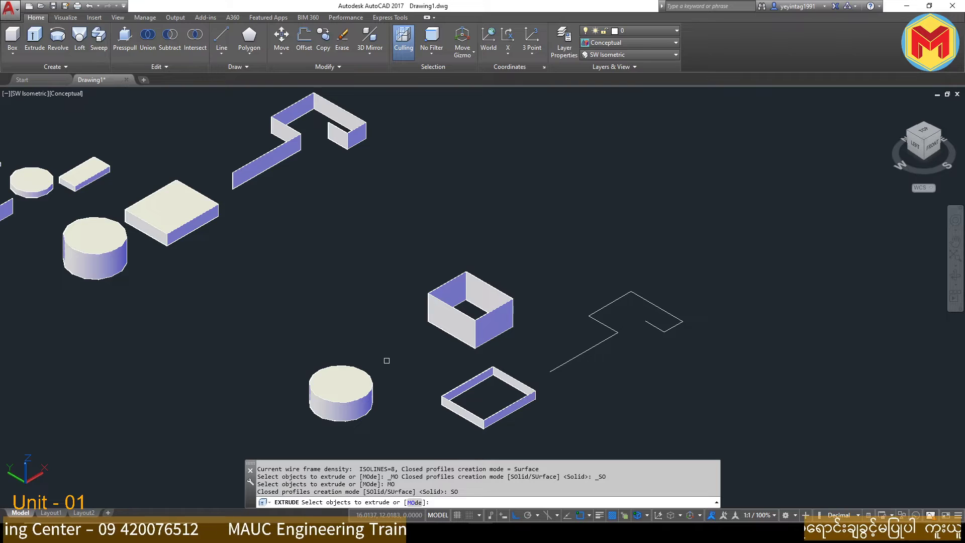
pyautogui.scroll(-2, 386, 360)
pyautogui.press('Escape')
pyautogui.press('Escape')
# Draw a large 2D rectangle in the empty area in front of the earlier solids.
pyautogui.moveTo(244, 362); pyautogui.dragTo(366, 340, button='middle')
pyautogui.write('rec')
pyautogui.press('Return')
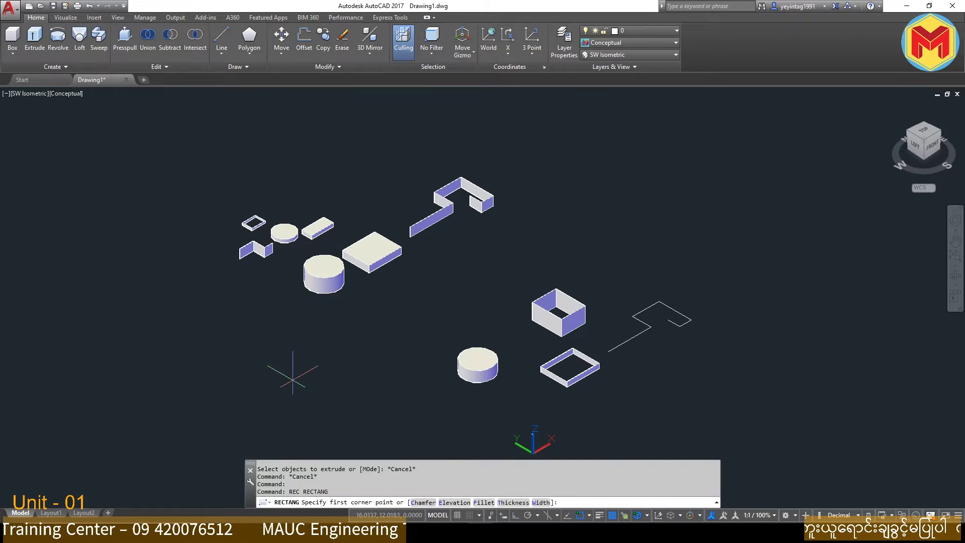
pyautogui.click(292, 373)
pyautogui.scroll(3, 402, 387)
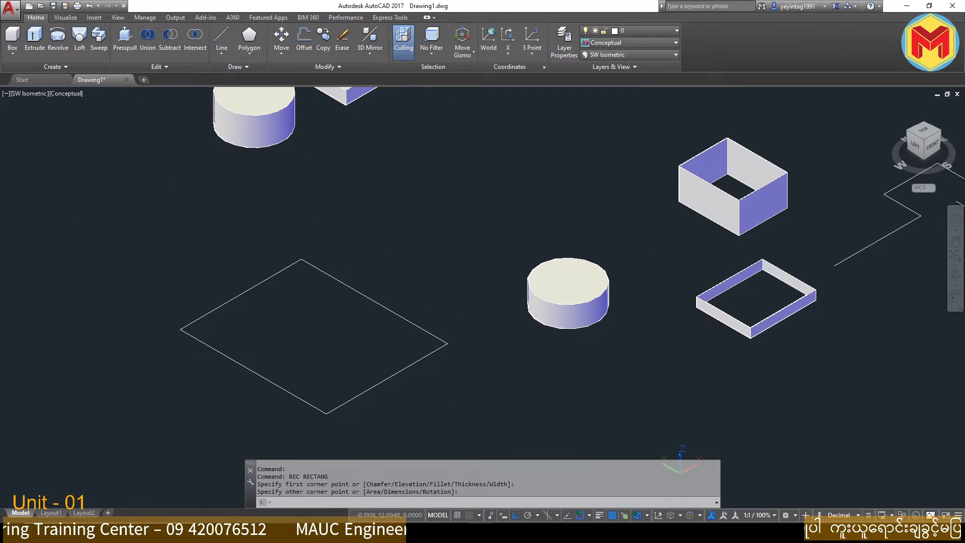
pyautogui.click(42, 44)
pyautogui.click(443, 370)
pyautogui.click(365, 336)
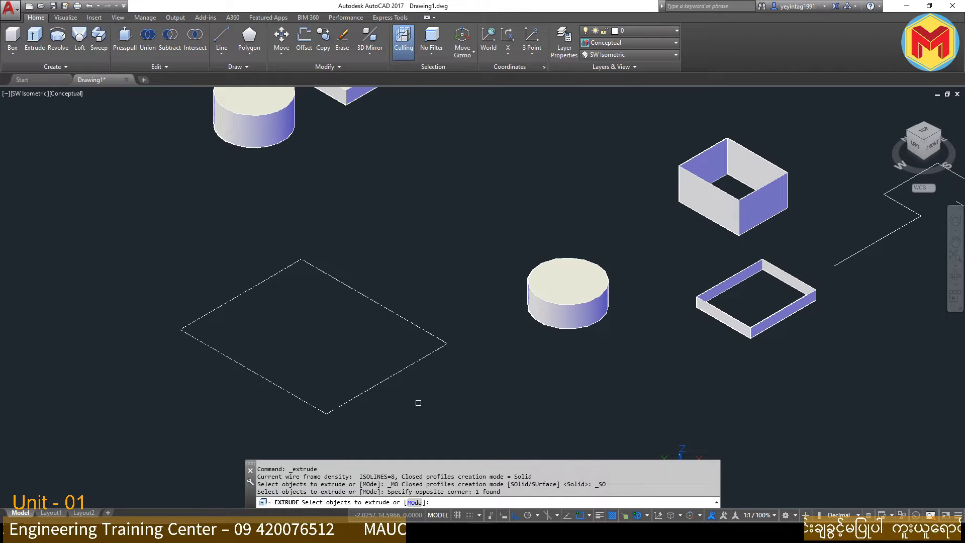
pyautogui.press('Return')
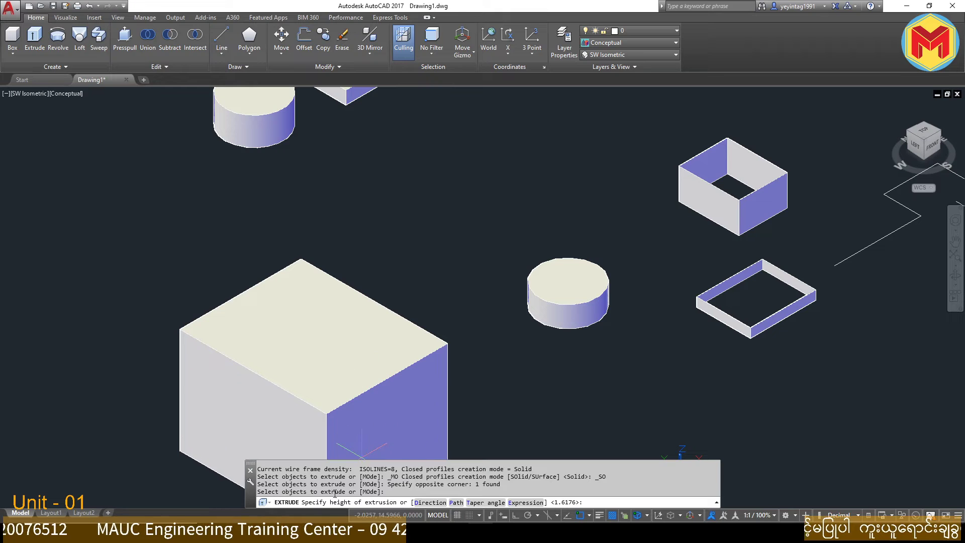
pyautogui.scroll(-5, 430, 232)
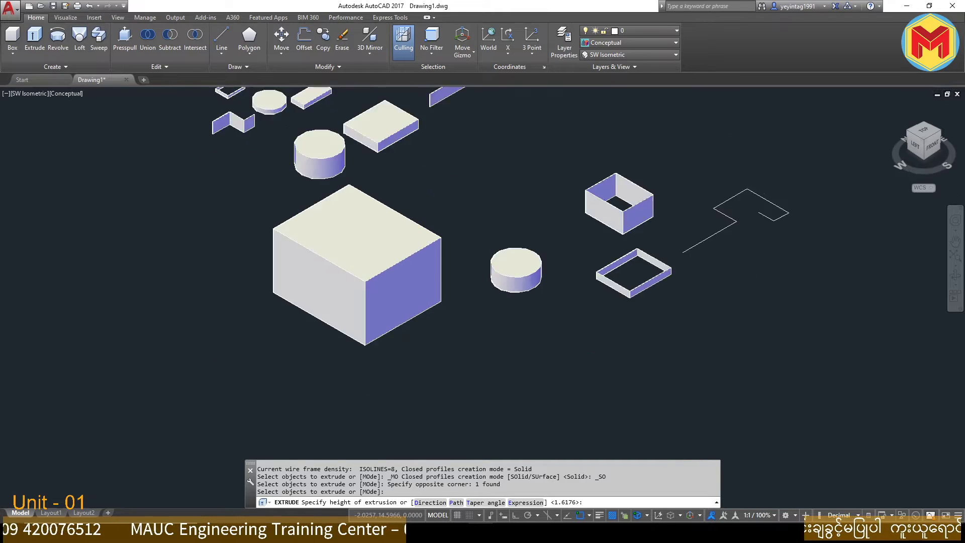
pyautogui.press('Escape')
# Draw a 100 by 100 rectangle in the empty area beyond the extruded shapes and the open polyline.
pyautogui.moveTo(629, 202); pyautogui.dragTo(352, 296, button='middle')
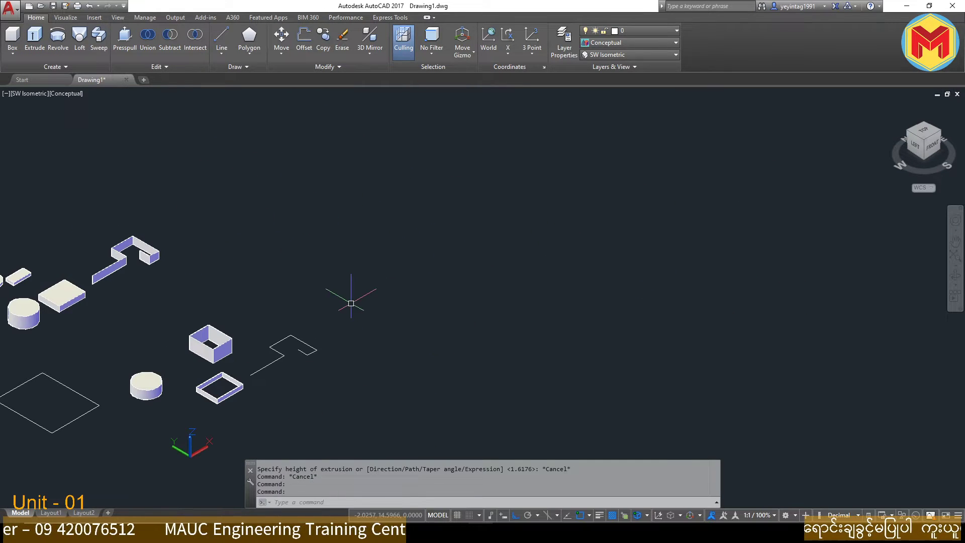
pyautogui.write('rec')
pyautogui.press('Return')
pyautogui.click(434, 327)
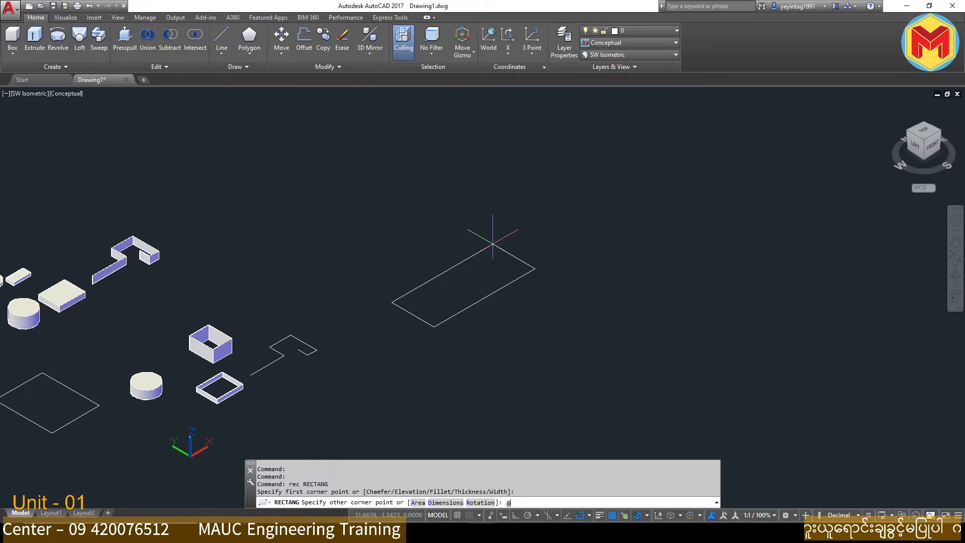
pyautogui.write('@100,100')
pyautogui.press('Return')
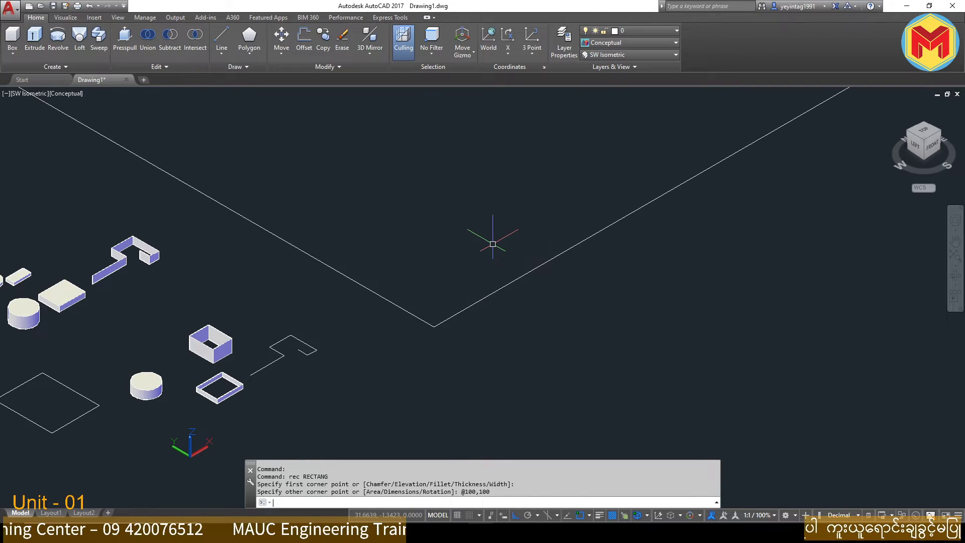
# Delete the 100 by 100 rectangle.
pyautogui.click(584, 390)
pyautogui.click(496, 189)
pyautogui.press('Delete')
# Draw a 10 by 10 rectangle in the empty area beyond the extruded shapes and the open polyline.
pyautogui.moveTo(496, 189); pyautogui.dragTo(385, 332, button='middle')
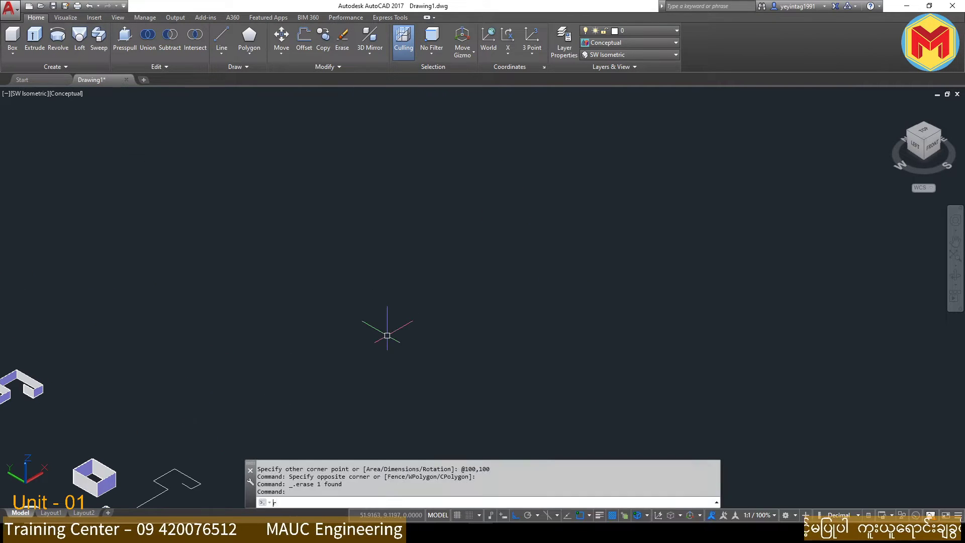
pyautogui.write('rec')
pyautogui.press('Return')
pyautogui.click(409, 346)
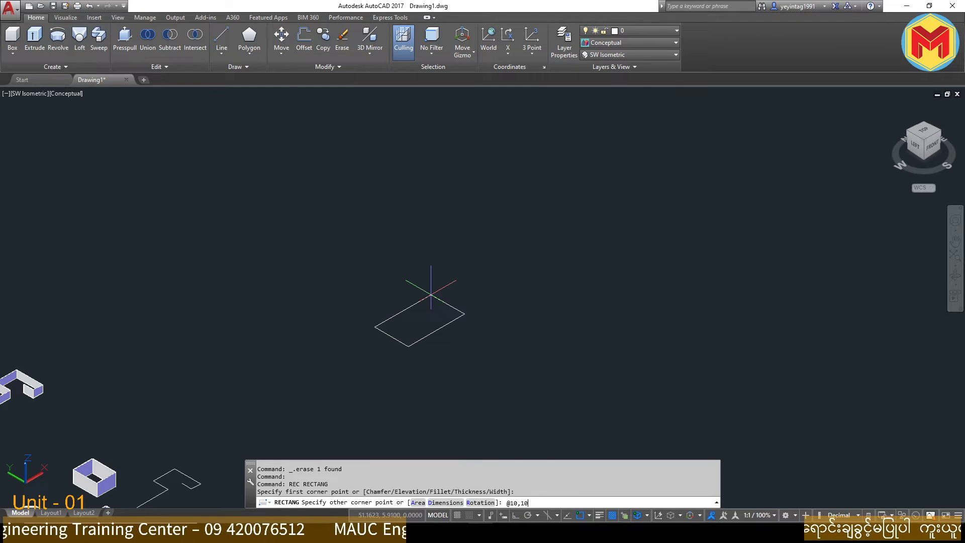
pyautogui.write('@10,10')
pyautogui.press('Return')
pyautogui.scroll(2, 390, 216)
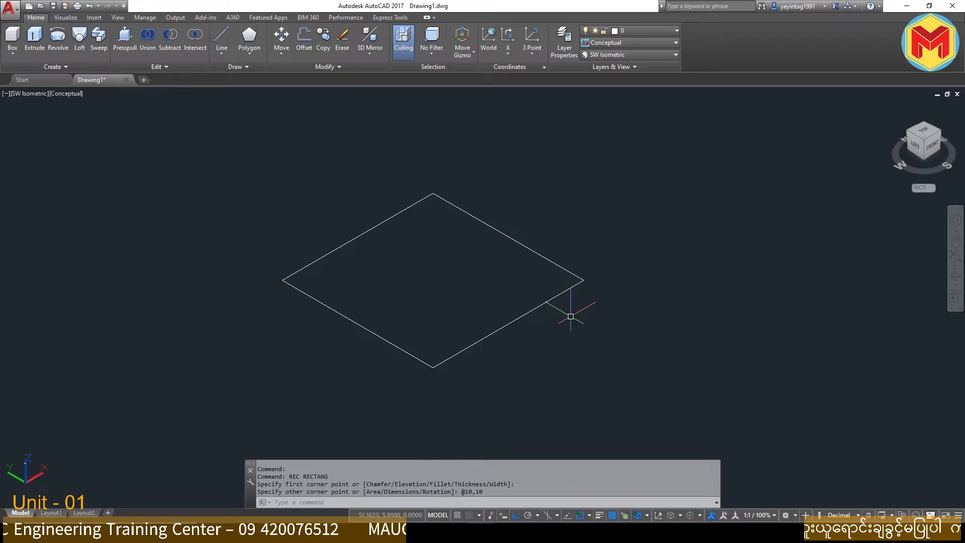
pyautogui.scroll(2, 284, 286)
# Copy the 10 by 10 rectangle twice along the X direction to form a row of three spaced rectangles.
pyautogui.click(288, 314)
pyautogui.click(231, 352)
pyautogui.scroll(-2, 246, 351)
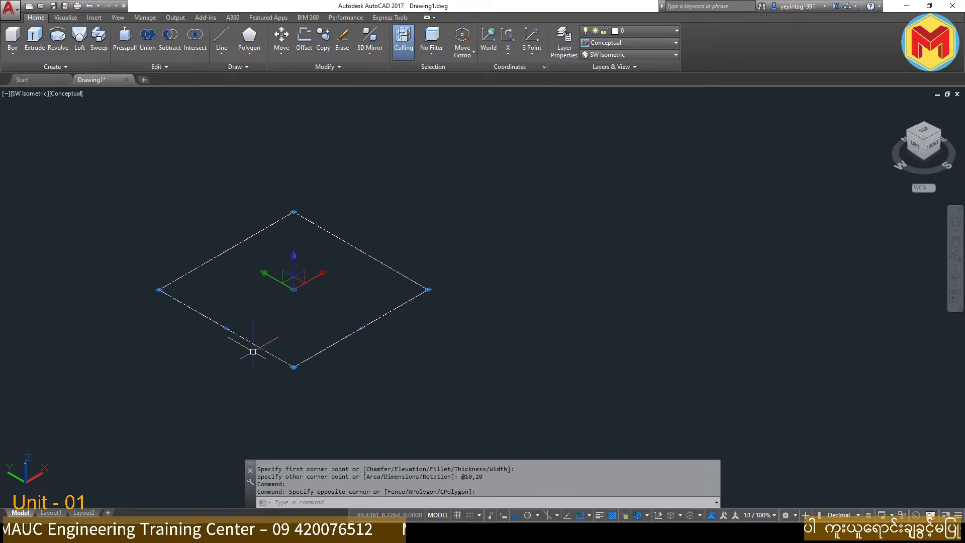
pyautogui.write('co')
pyautogui.press('Return')
pyautogui.click(253, 351)
pyautogui.scroll(-4, 490, 204)
pyautogui.click(493, 203)
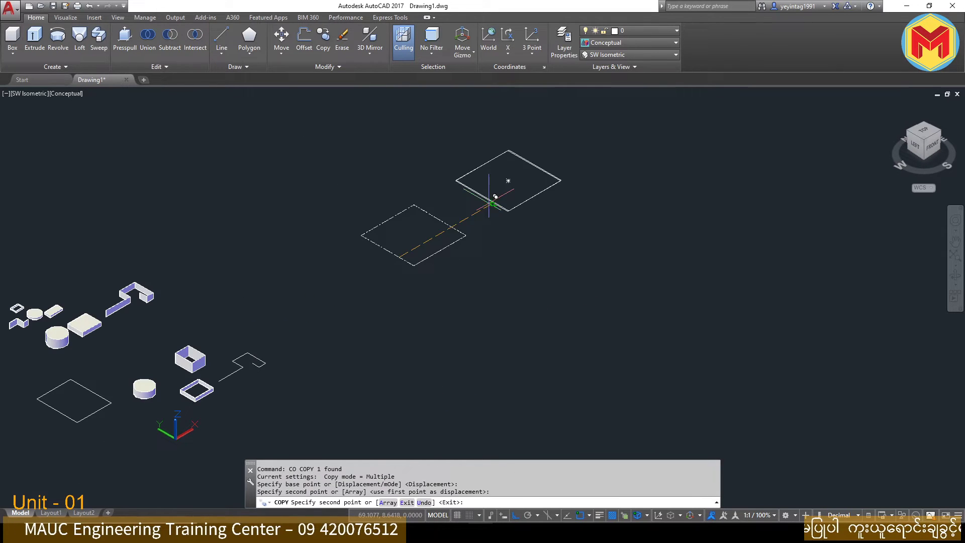
pyautogui.click(590, 141)
pyautogui.press('Return')
# Extrude the first rectangle of the row into a solid with a height of 3.
pyautogui.scroll(2, 494, 218)
pyautogui.click(35, 36)
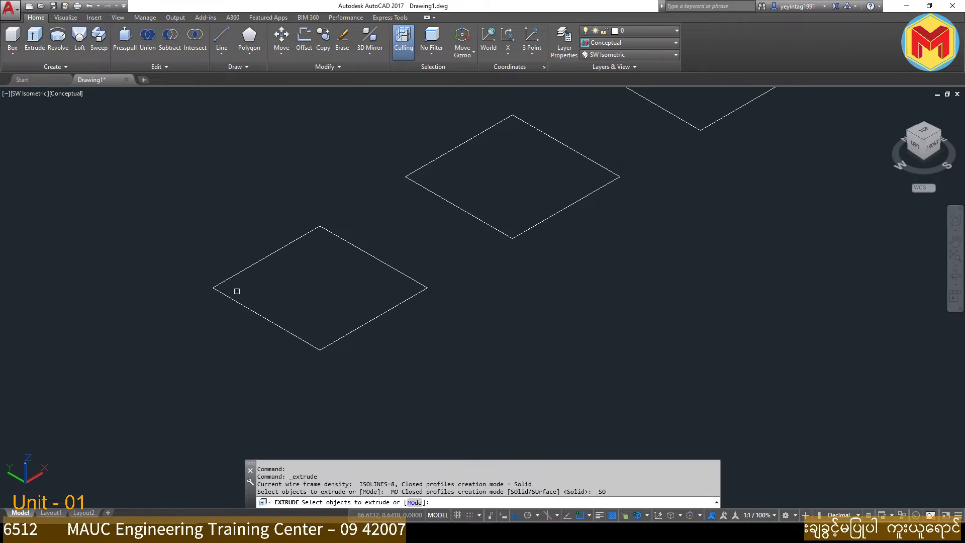
pyautogui.click(237, 291)
pyautogui.click(215, 327)
pyautogui.press('Return')
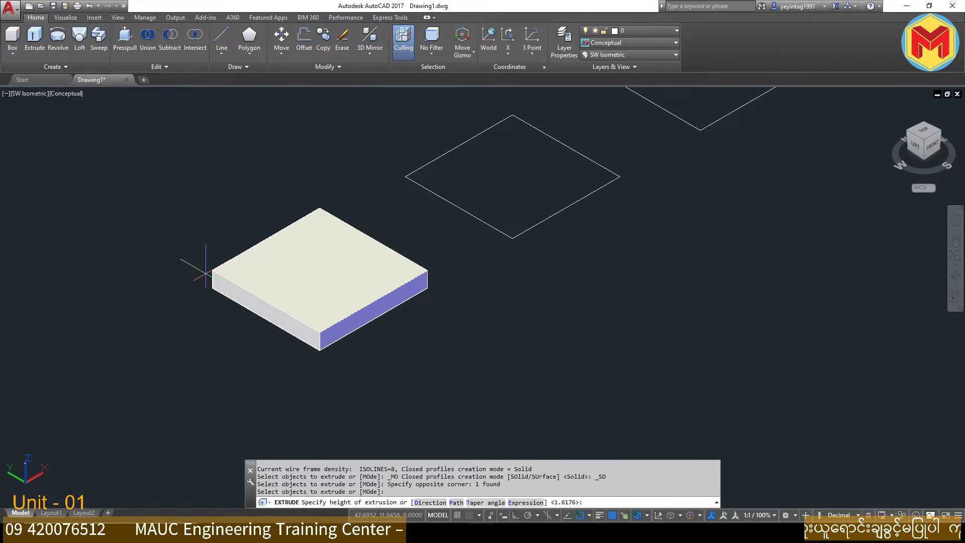
pyautogui.write('3')
pyautogui.press('Return')
pyautogui.scroll(3, 206, 281)
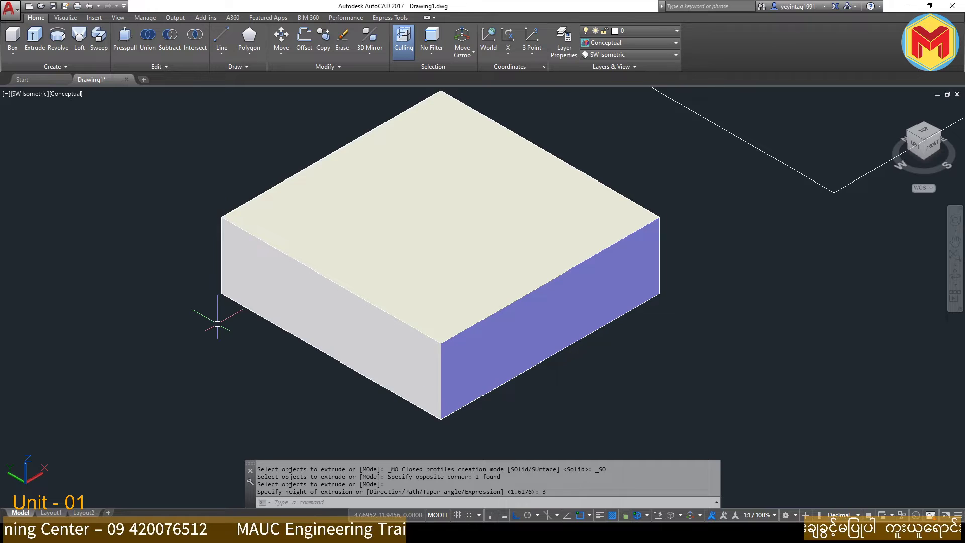
pyautogui.scroll(-4, 216, 324)
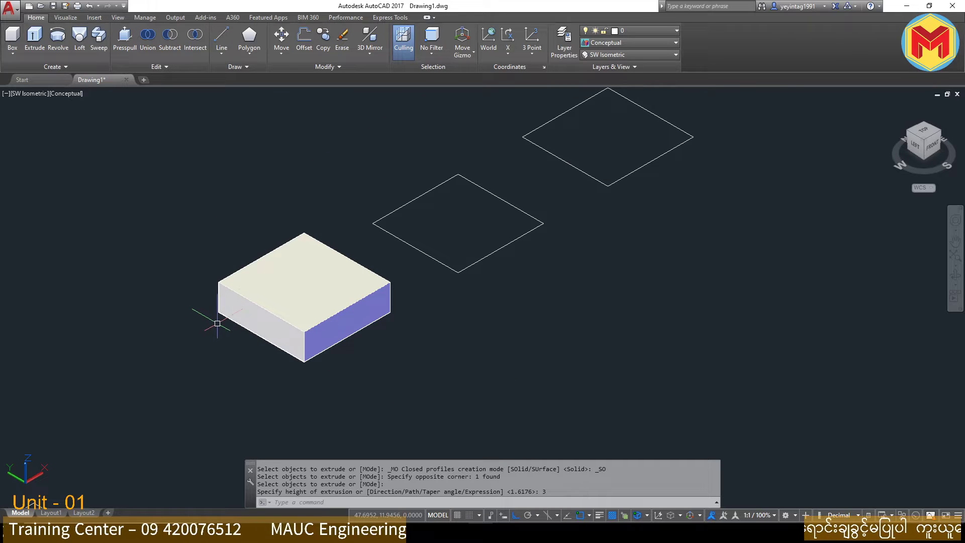
pyautogui.scroll(5, 213, 301)
pyautogui.moveTo(363, 302); pyautogui.dragTo(301, 334, button='middle')
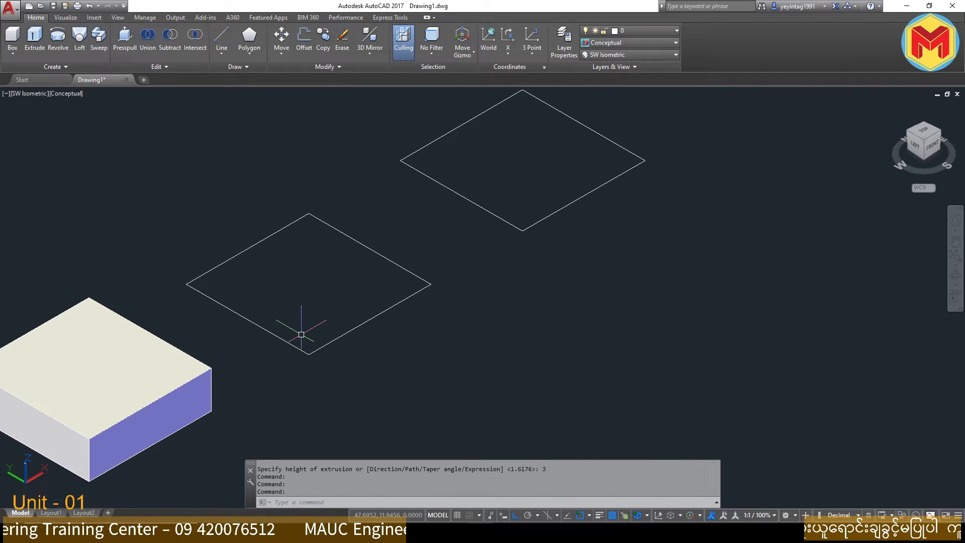
pyautogui.write('ext')
pyautogui.press('Return')
pyautogui.click(312, 370)
pyautogui.click(276, 252)
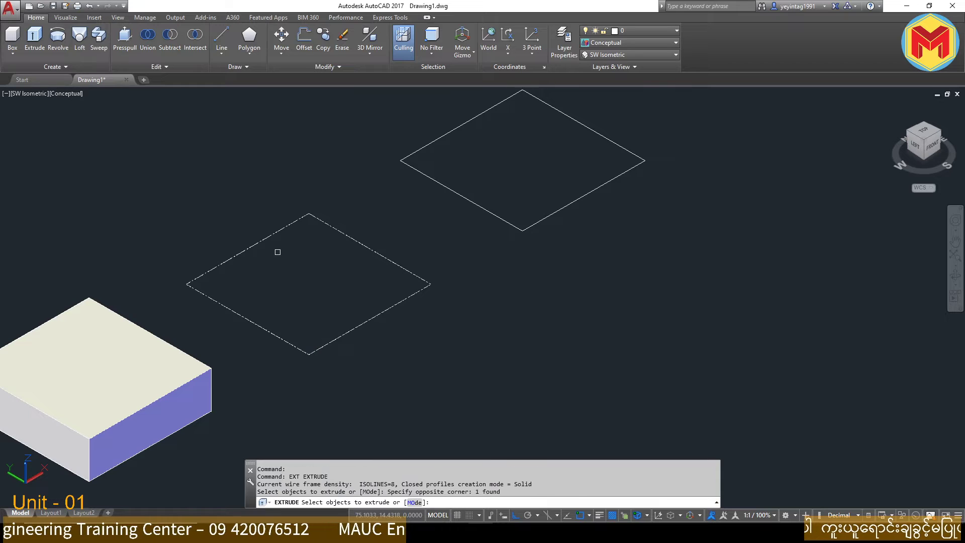
pyautogui.press('Return')
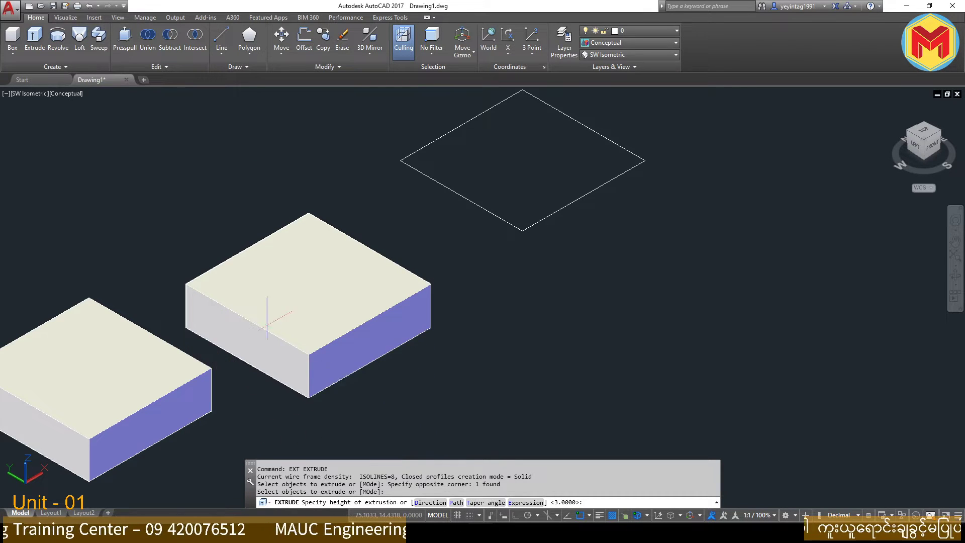
pyautogui.moveTo(251, 138); pyautogui.dragTo(238, 188, button='middle')
pyautogui.press('Escape')
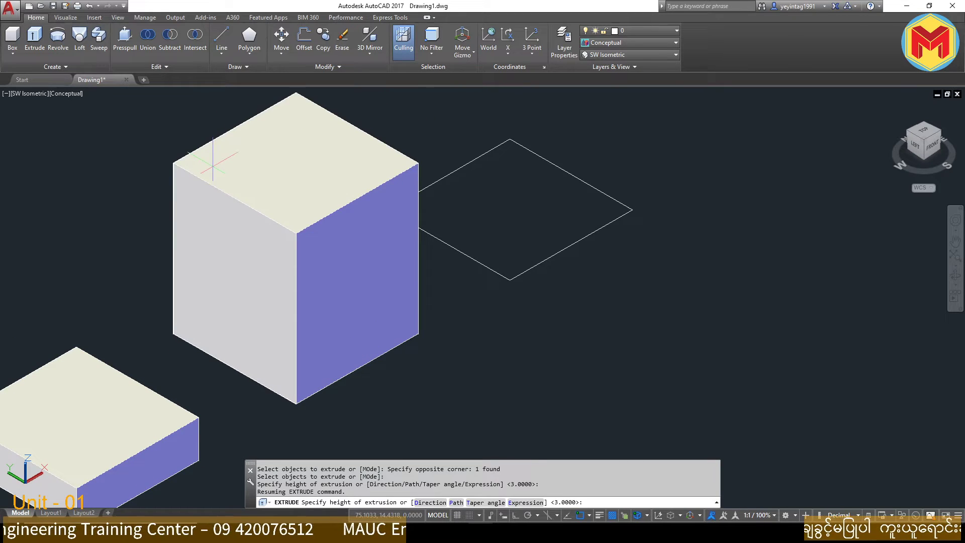
pyautogui.click(484, 503)
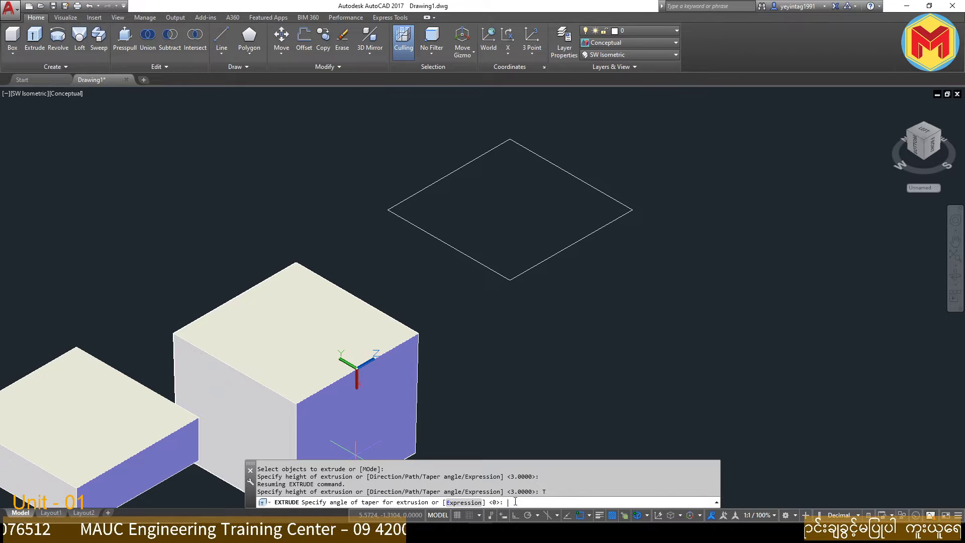
pyautogui.press('Escape')
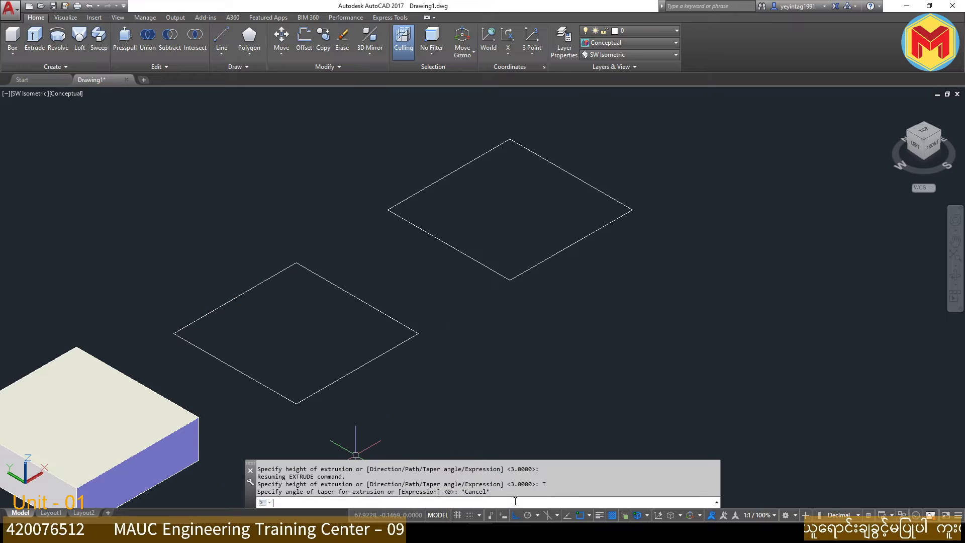
# Calculate the expression 90-25 with the CAL command.
pyautogui.write('cal')
pyautogui.press('Return')
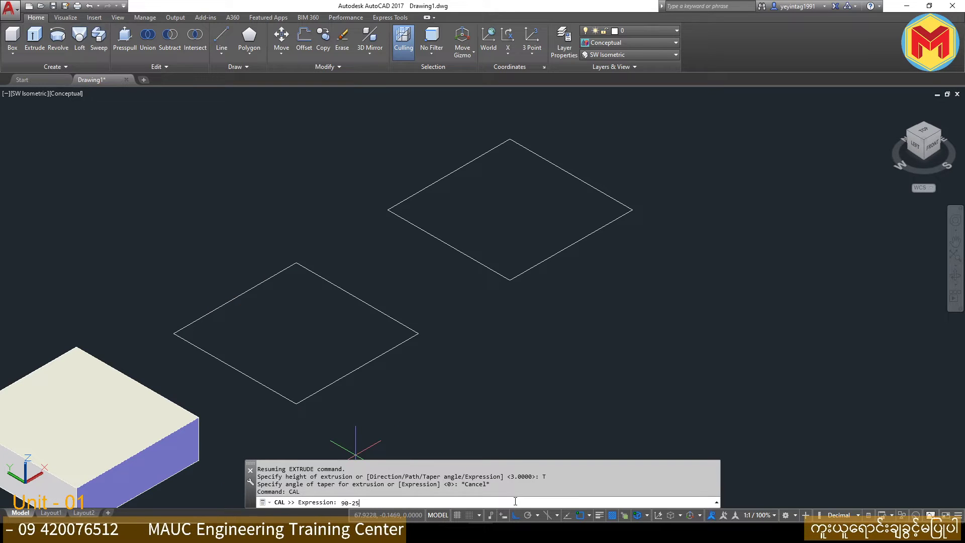
pyautogui.press('Return')
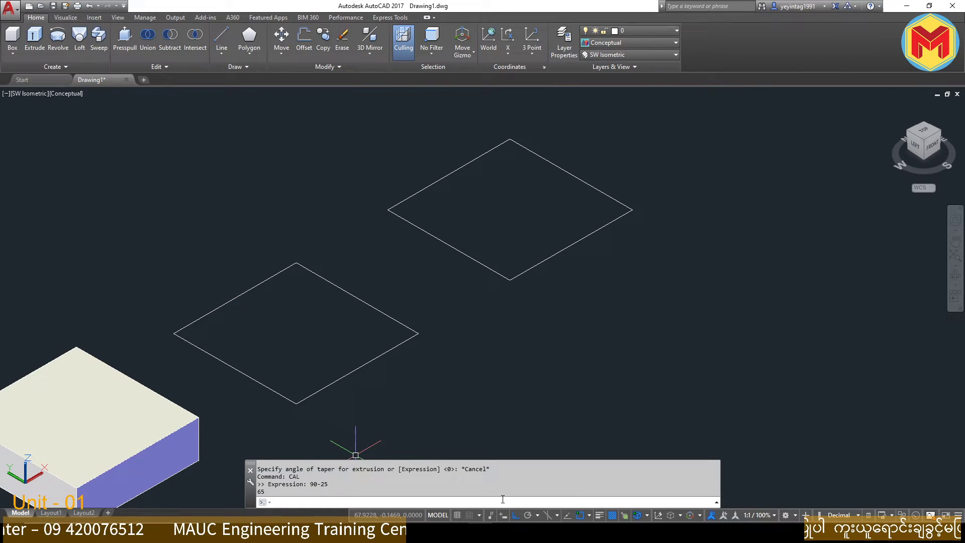
pyautogui.write('ex')
pyautogui.press('Return')
pyautogui.click(463, 383)
pyautogui.click(323, 295)
pyautogui.press('Return')
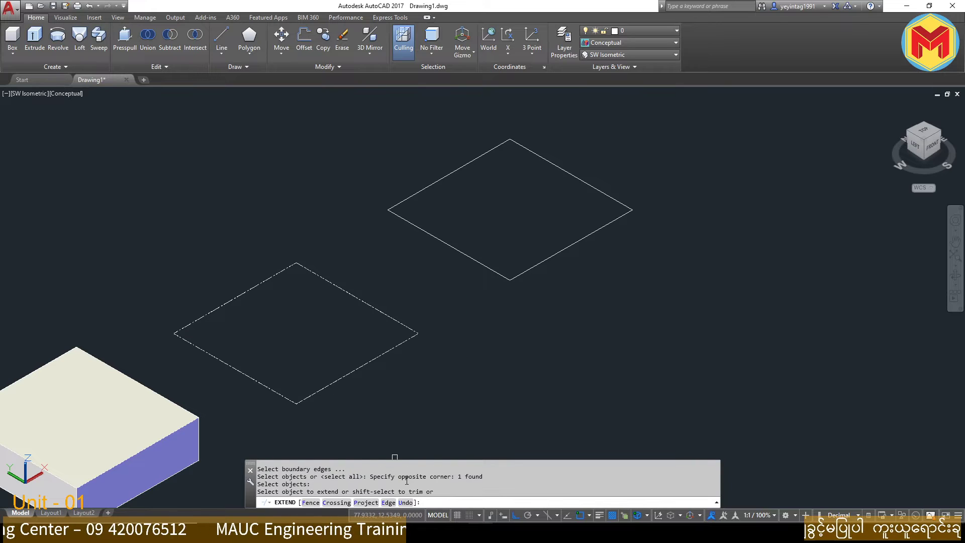
pyautogui.click(357, 368)
pyautogui.press('Escape')
pyautogui.press('Escape')
# Extrude the middle rectangle of the row as a solid with a taper angle of 65 and a height of 1.
pyautogui.click(34, 41)
pyautogui.click(245, 201)
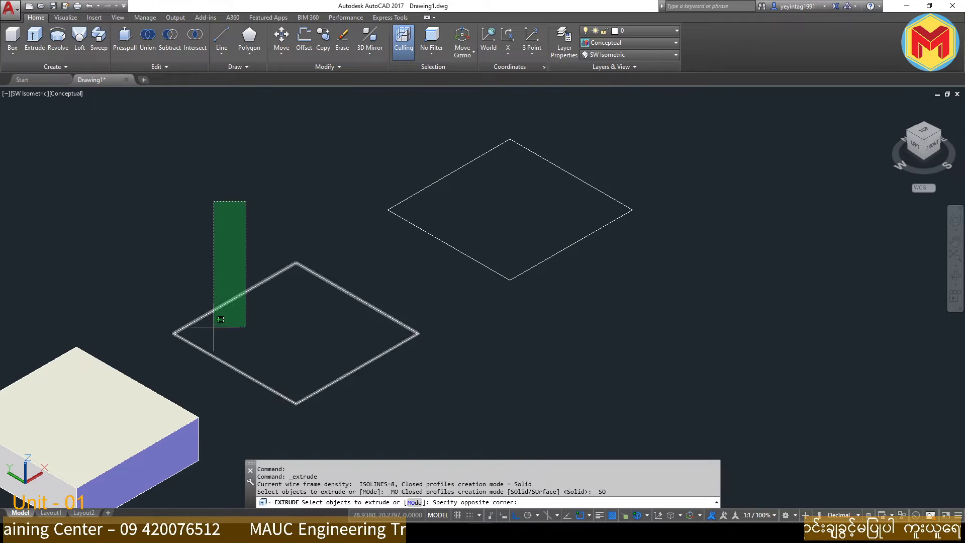
pyautogui.click(213, 326)
pyautogui.press('Return')
pyautogui.click(487, 503)
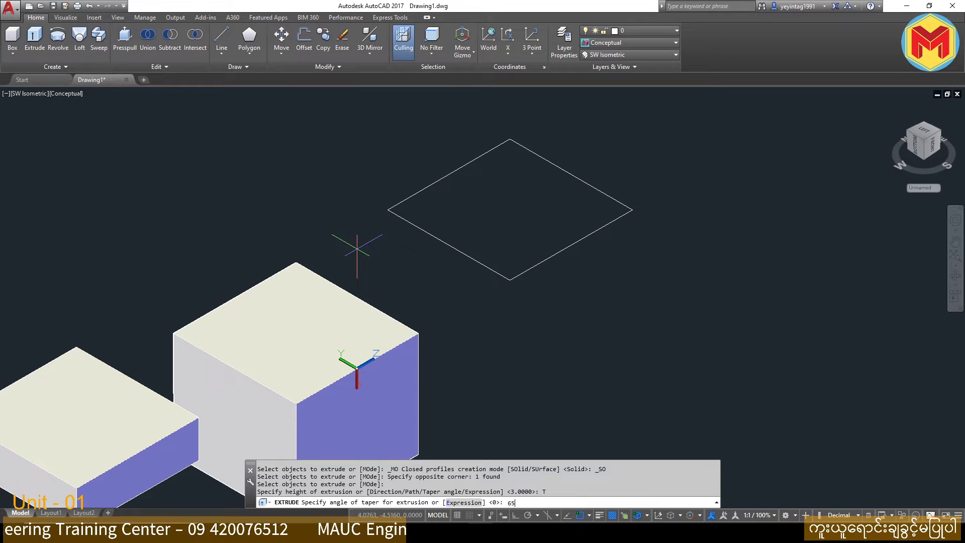
pyautogui.write('65')
pyautogui.press('Return')
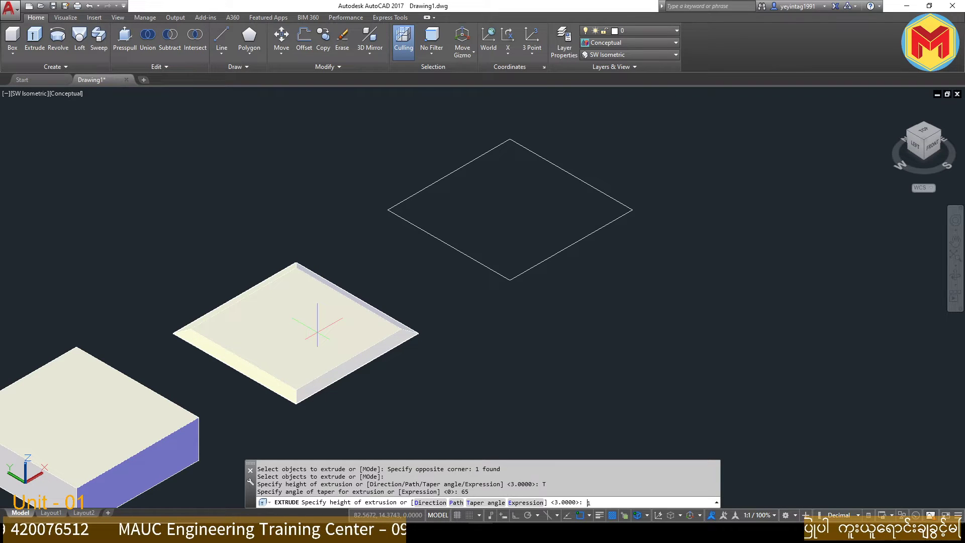
pyautogui.press('Return')
pyautogui.scroll(3, 351, 372)
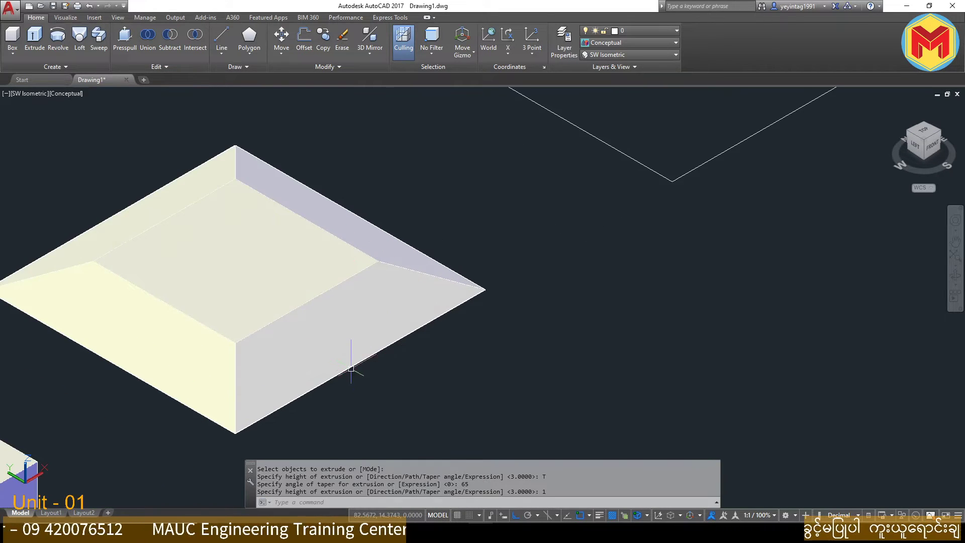
pyautogui.scroll(-3, 352, 372)
# Examine the sloped sides of the tapered solid from the Front view.
pyautogui.keyDown('shift'); pyautogui.moveTo(349, 366); pyautogui.dragTo(256, 300, button='middle'); pyautogui.keyUp('shift')
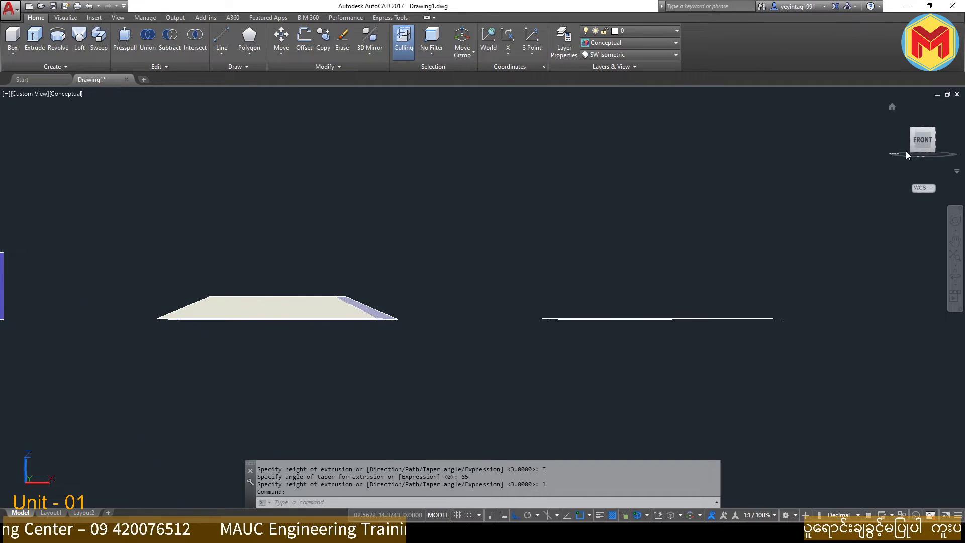
pyautogui.click(918, 145)
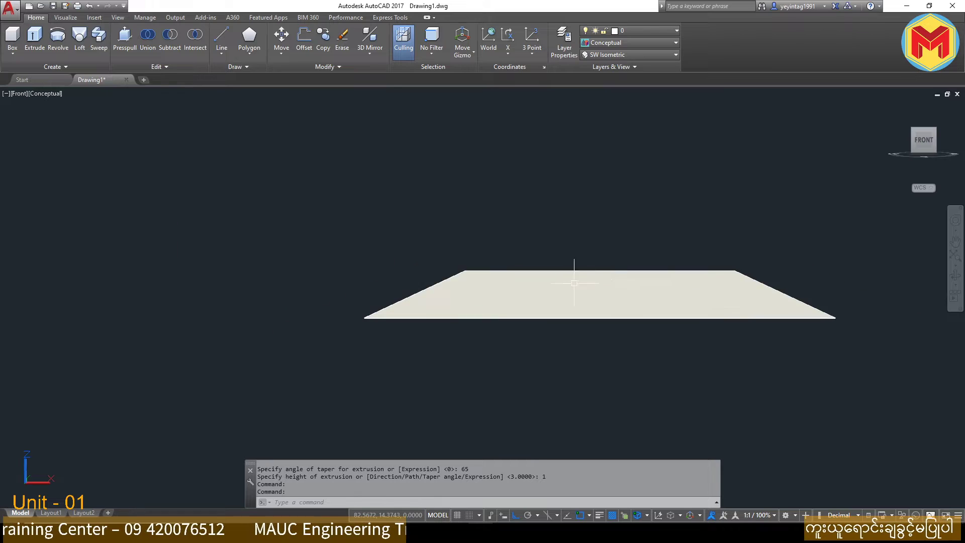
pyautogui.scroll(-2, 356, 289)
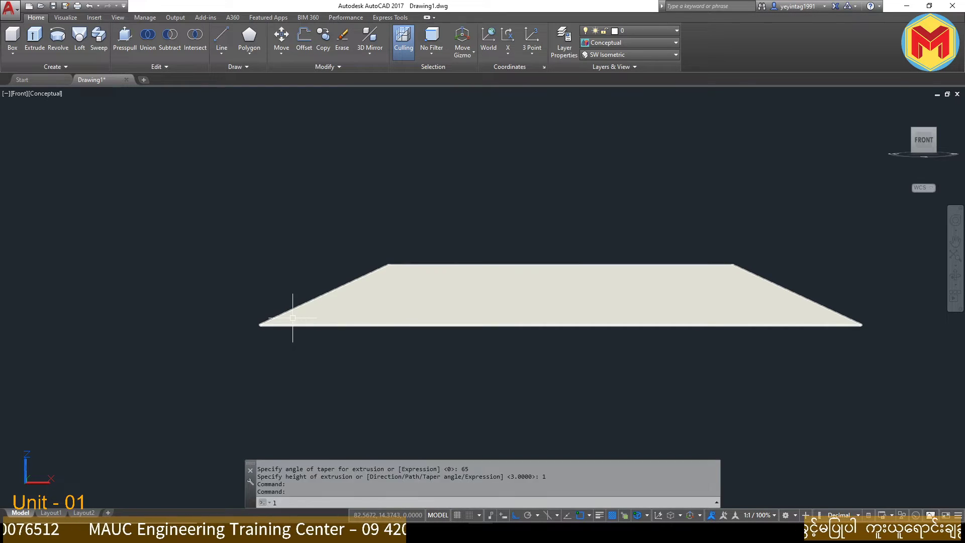
pyautogui.write('l')
pyautogui.press('Return')
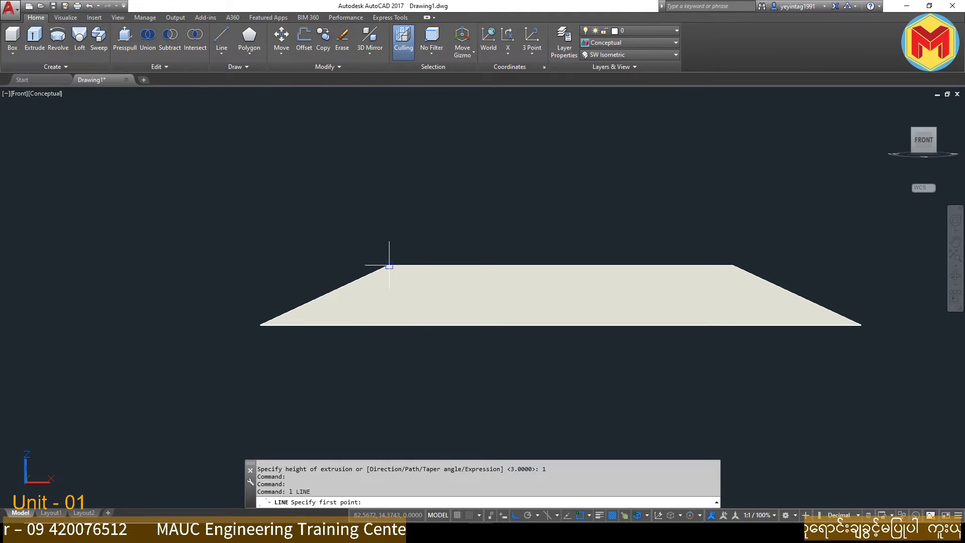
pyautogui.press('Escape')
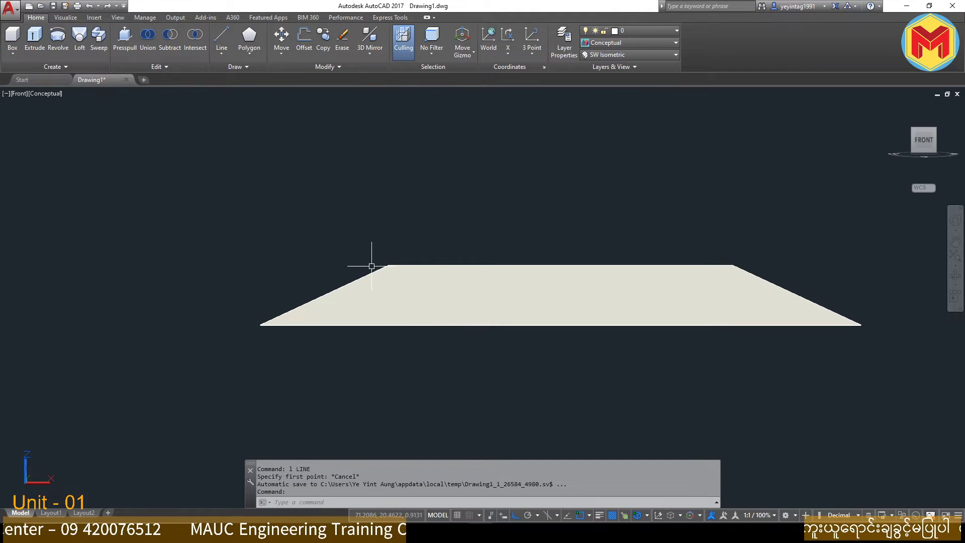
# In the Top view, draw an L-shaped open polyline in the empty area between the earlier shapes and the row of 10 by 10 squares.
pyautogui.keyDown('shift'); pyautogui.moveTo(647, 282); pyautogui.dragTo(620, 362, button='middle'); pyautogui.keyUp('shift')
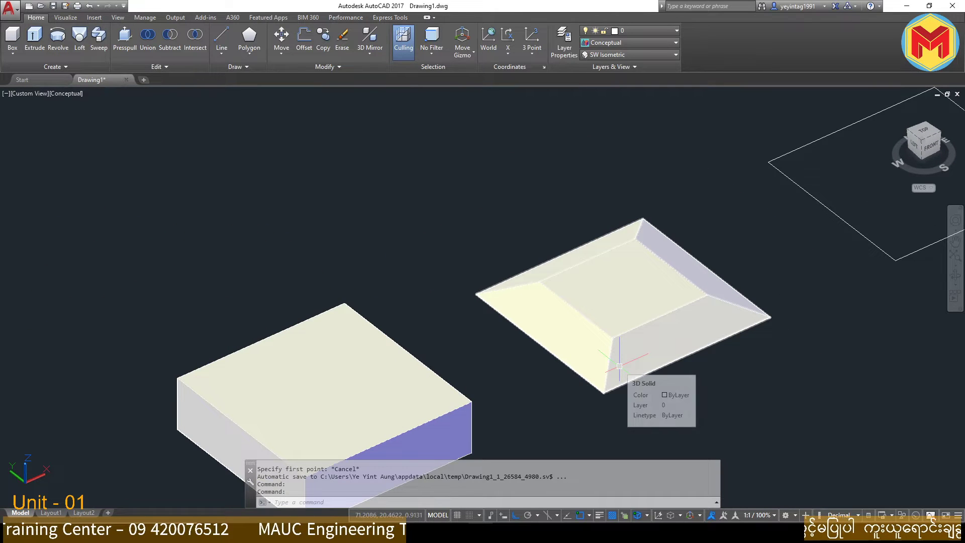
pyautogui.click(929, 134)
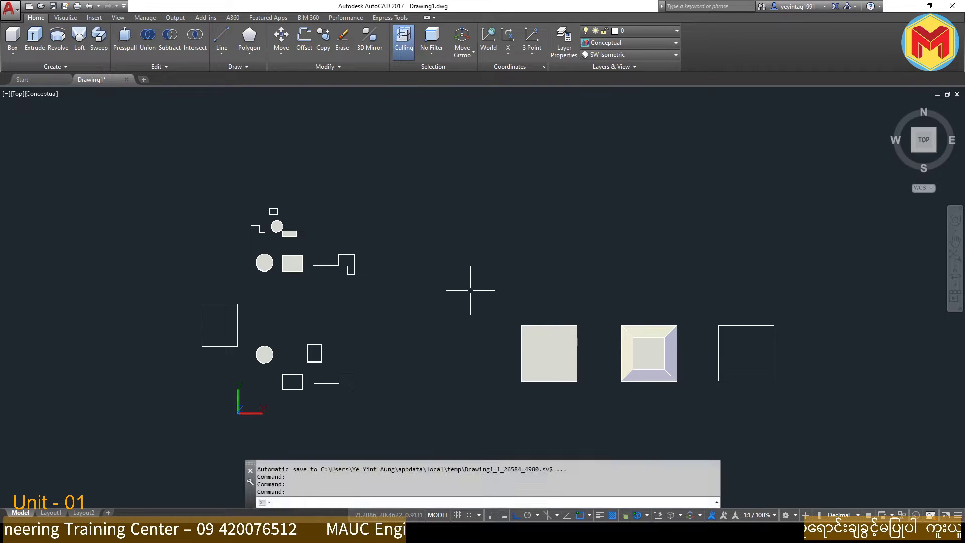
pyautogui.write('pl')
pyautogui.press('Escape')
pyautogui.write('pl')
pyautogui.press('Return')
pyautogui.click(439, 244)
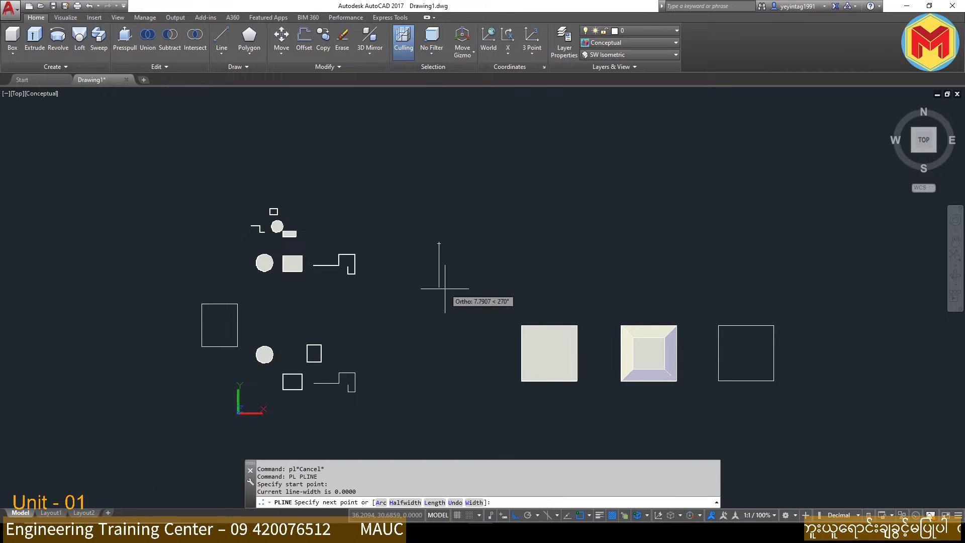
pyautogui.click(444, 293)
pyautogui.scroll(2, 475, 293)
pyautogui.click(511, 293)
pyautogui.press('Return')
pyautogui.scroll(4, 464, 278)
pyautogui.moveTo(463, 278); pyautogui.dragTo(407, 314, button='middle')
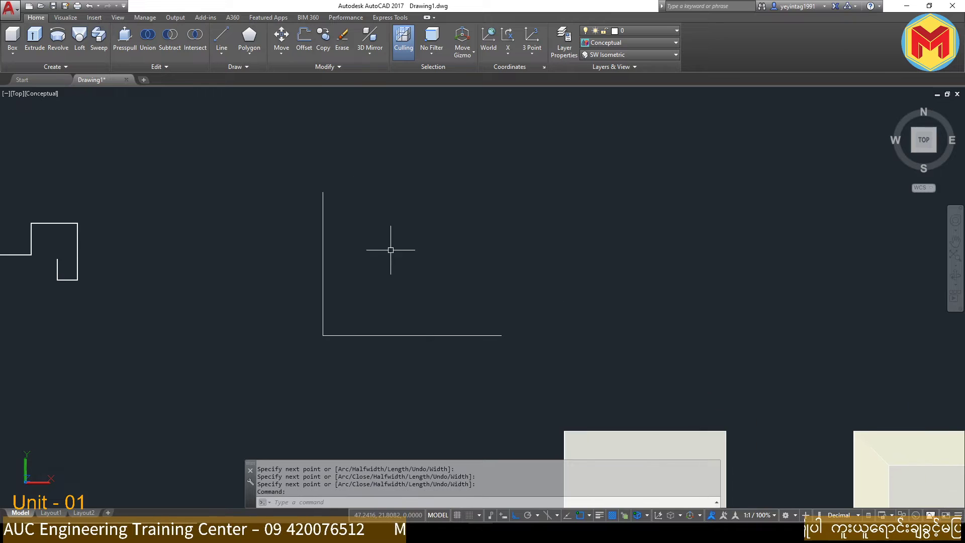
# Draw a small circle centred on the corner of the L-shaped polyline.
pyautogui.scroll(2, 426, 290)
pyautogui.write('c')
pyautogui.press('Return')
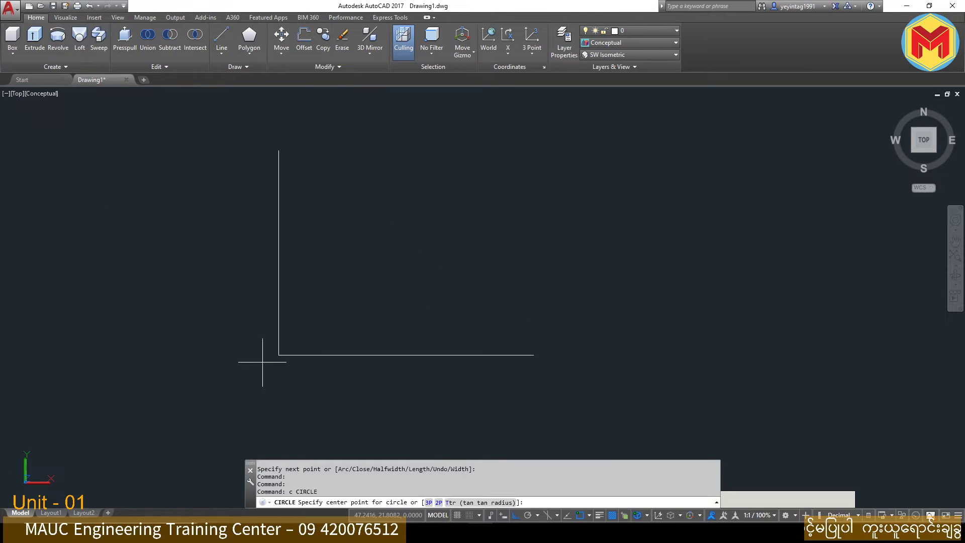
pyautogui.click(279, 355)
# Trim the circle against the L-shaped polyline, keeping only the quarter arc inside the corner.
pyautogui.write('tr')
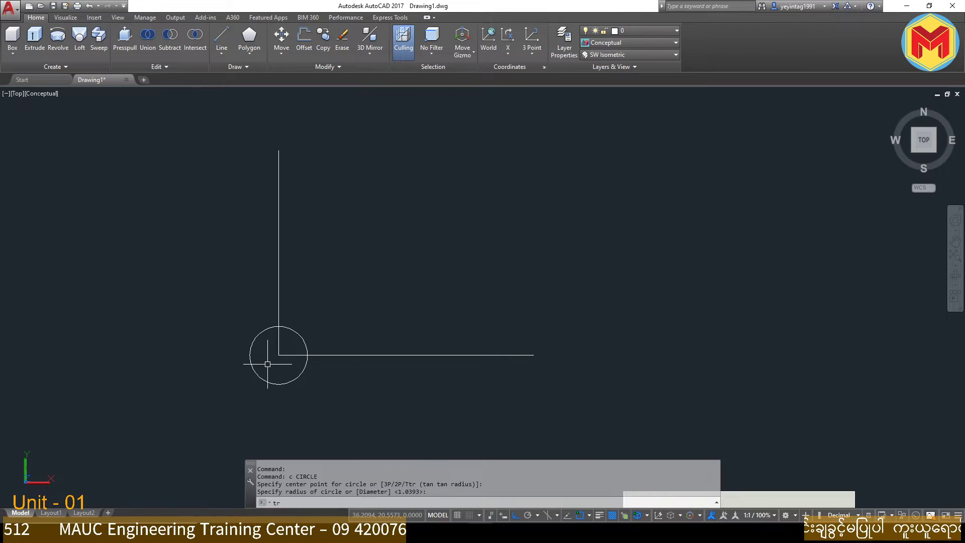
pyautogui.press('Return')
pyautogui.press('Return')
pyautogui.click(268, 364)
pyautogui.click(248, 401)
pyautogui.press('Return')
pyautogui.click(291, 297)
pyautogui.click(270, 282)
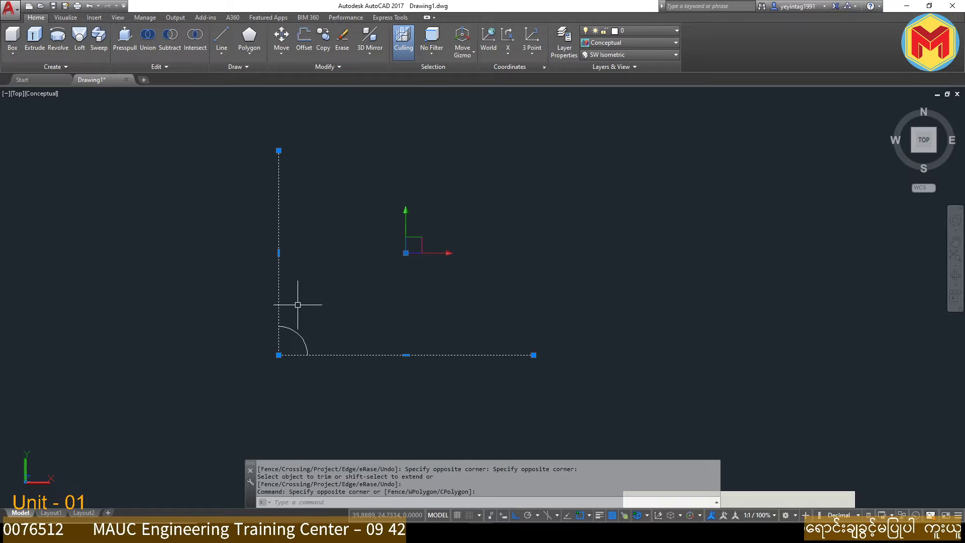
pyautogui.press('Escape')
pyautogui.press('Escape')
# Draw a line from the corner of the L-shaped polyline at 25 degrees above its horizontal leg, about as long as that leg.
pyautogui.write('l')
pyautogui.press('Return')
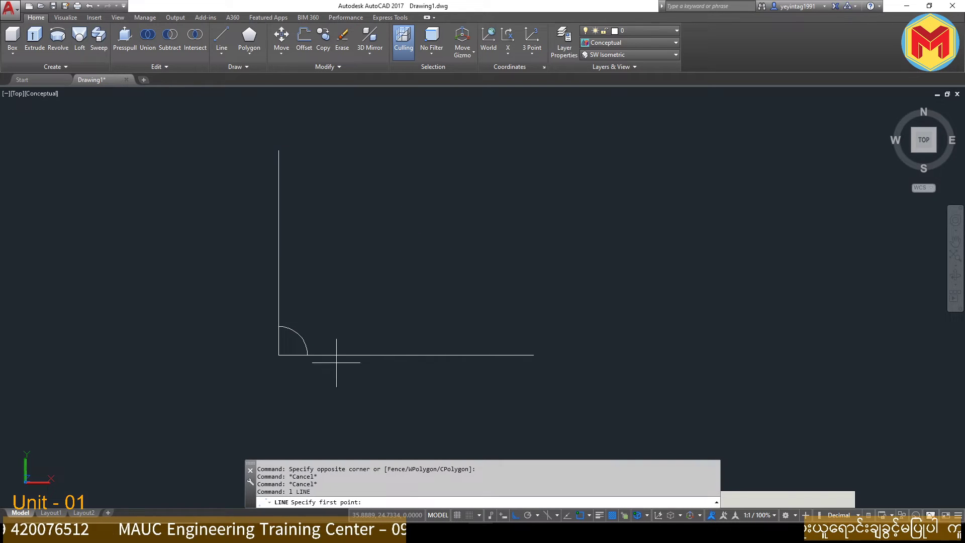
pyautogui.click(278, 355)
pyautogui.write('@')
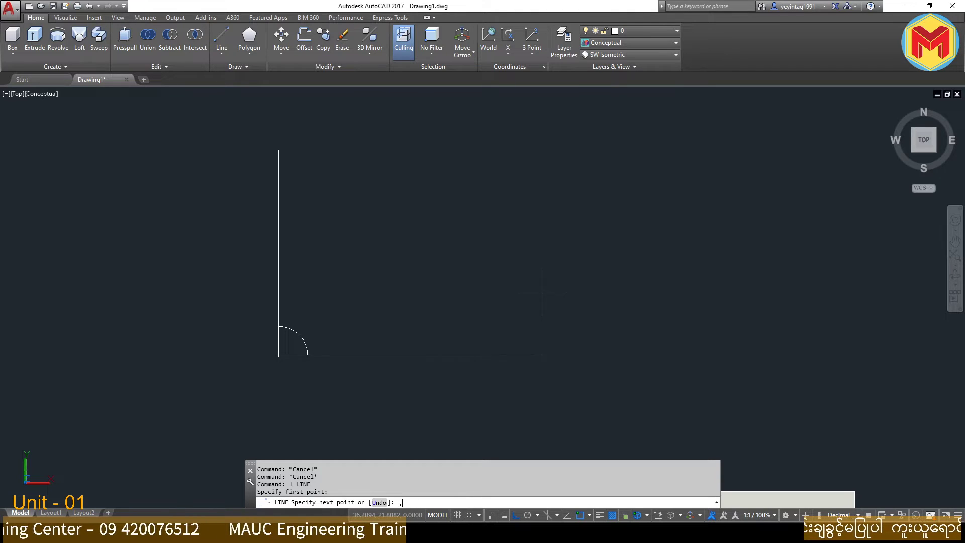
pyautogui.write('25')
pyautogui.press('Return')
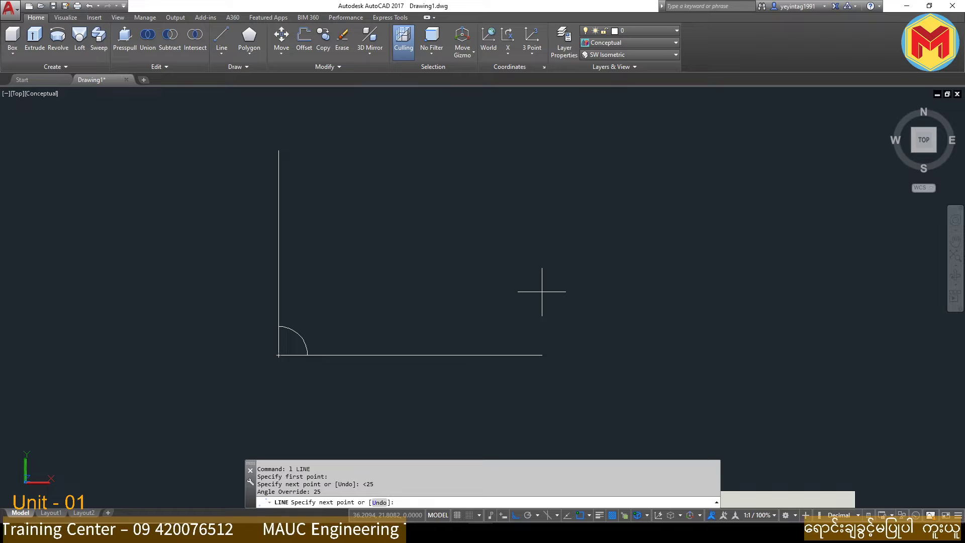
pyautogui.click(523, 211)
pyautogui.press('Return')
# Hatch the sector between the horizontal leg, the sloped line and the small arc with the ANSI31 pattern.
pyautogui.scroll(2, 381, 311)
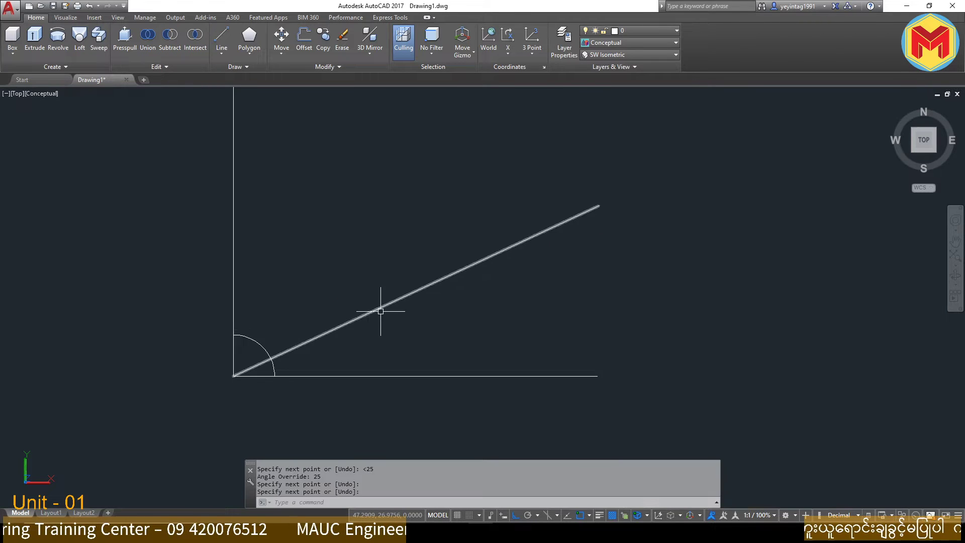
pyautogui.scroll(3, 352, 326)
pyautogui.write('h')
pyautogui.press('Return')
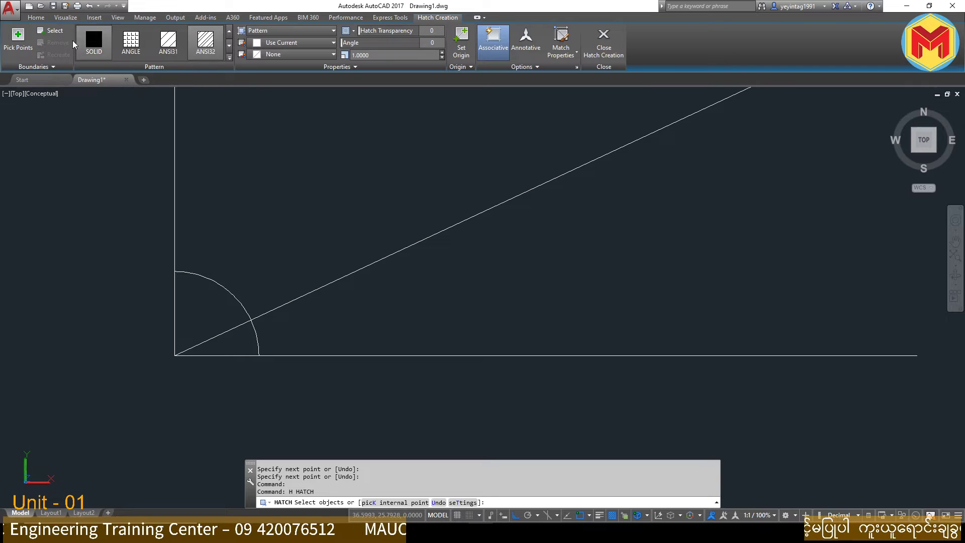
pyautogui.click(18, 40)
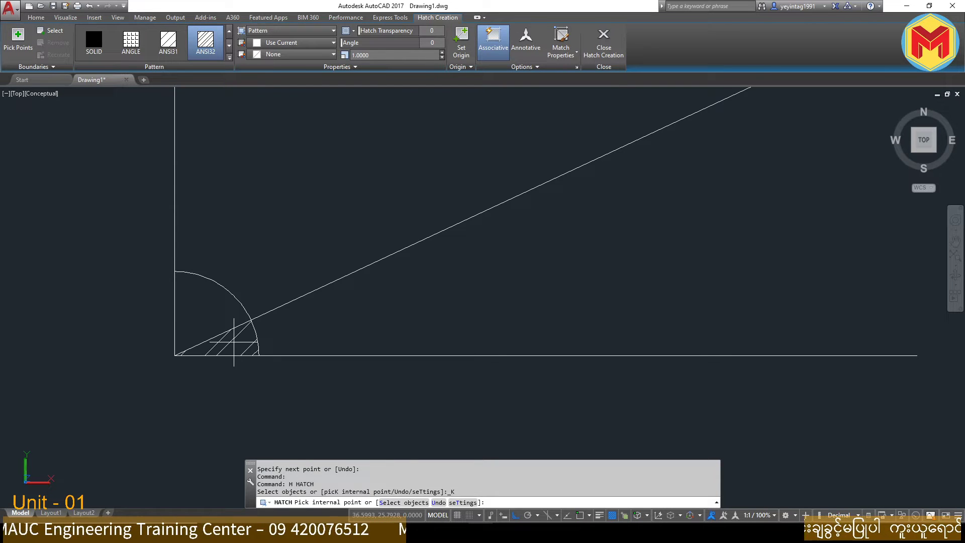
pyautogui.click(233, 342)
pyautogui.click(169, 39)
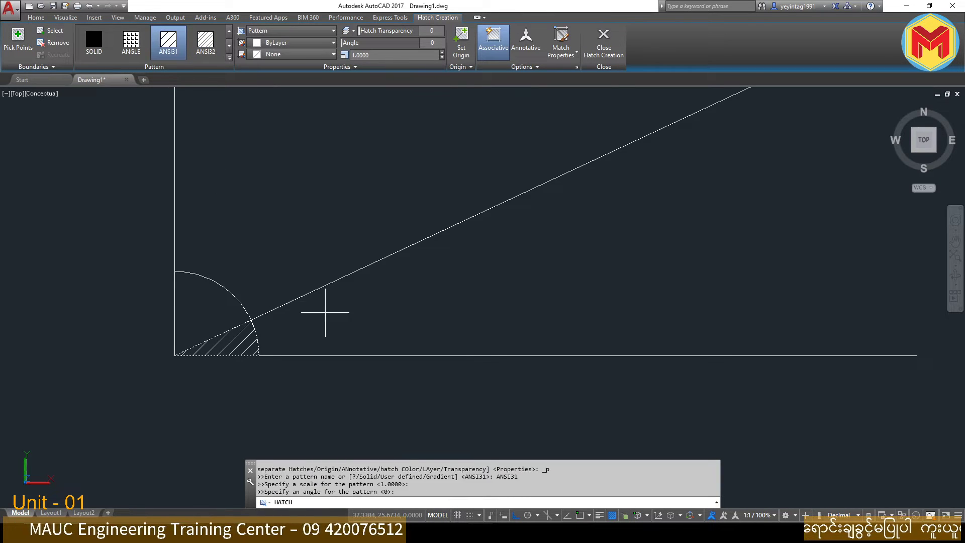
pyautogui.press('Return')
pyautogui.scroll(-4, 355, 333)
pyautogui.scroll(-5, 303, 357)
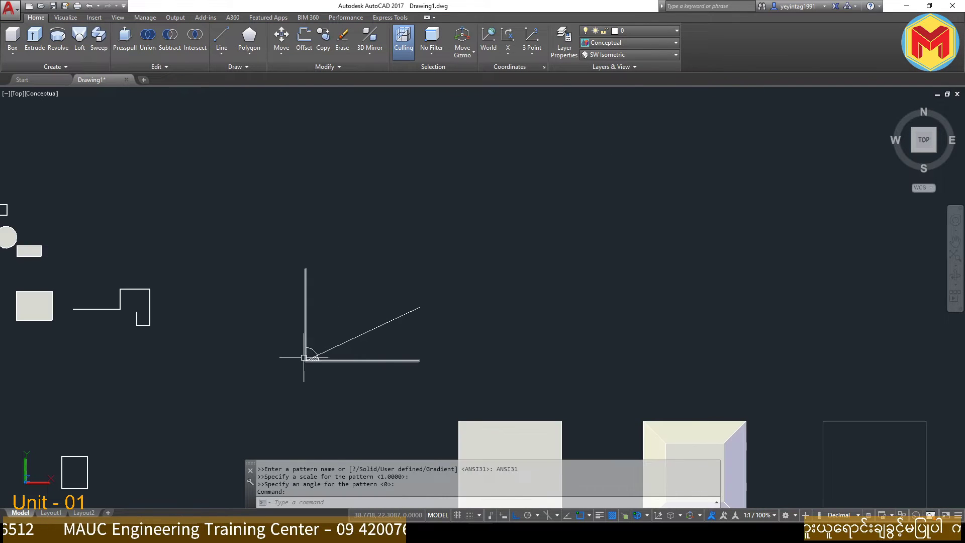
pyautogui.scroll(3, 303, 358)
pyautogui.press('Escape')
pyautogui.press('Escape')
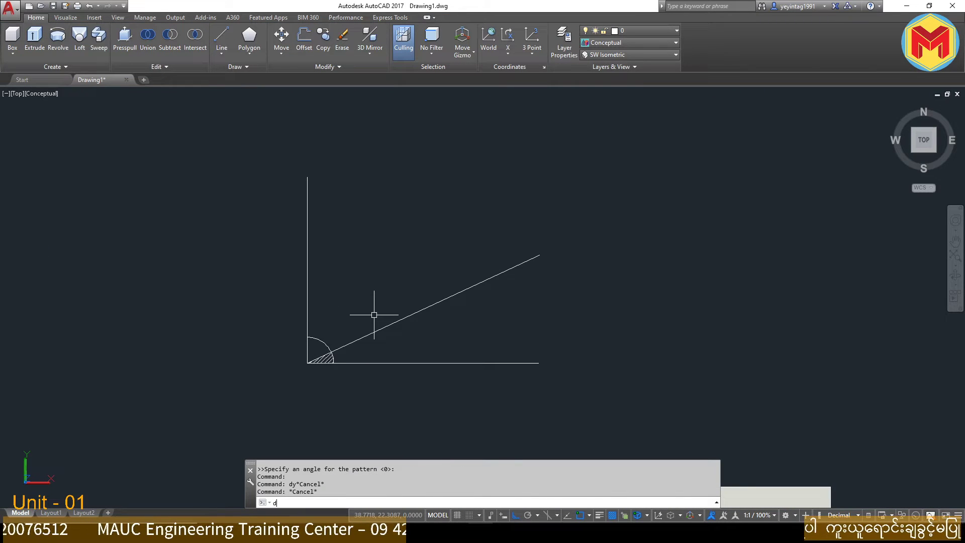
pyautogui.press('Return')
pyautogui.press('Escape')
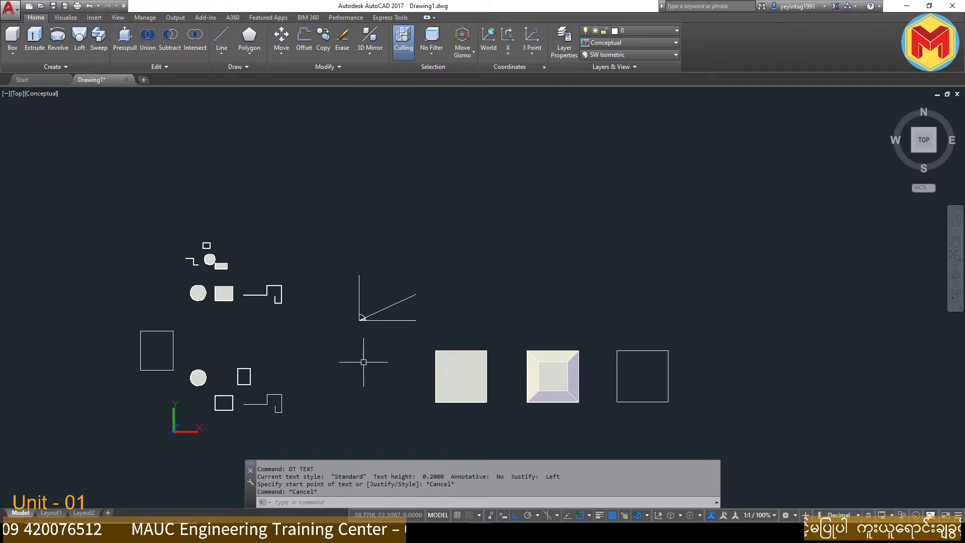
# Examine the side walls of the extruded solids from the front and from above at an angle, and return to the Top view.
pyautogui.scroll(3, 351, 315)
pyautogui.scroll(-2, 366, 323)
pyautogui.keyDown('shift'); pyautogui.moveTo(484, 377); pyautogui.dragTo(487, 225, button='middle'); pyautogui.keyUp('shift')
pyautogui.scroll(5, 491, 352)
pyautogui.moveTo(491, 352)
pyautogui.keyDown('shift'); pyautogui.mouseDown(button='middle')
pyautogui.moveTo(491, 379)
pyautogui.moveTo(456, 401)
pyautogui.moveTo(466, 394)
pyautogui.mouseUp(button='middle'); pyautogui.keyUp('shift')
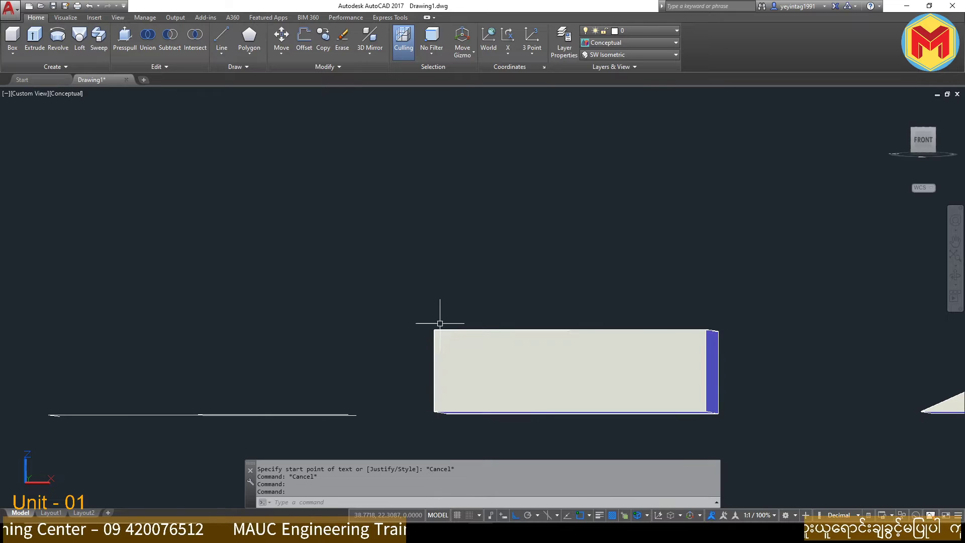
pyautogui.keyDown('shift'); pyautogui.moveTo(456, 331); pyautogui.dragTo(455, 367, button='middle'); pyautogui.keyUp('shift')
pyautogui.keyDown('shift'); pyautogui.moveTo(441, 321); pyautogui.dragTo(816, 162, button='middle'); pyautogui.keyUp('shift')
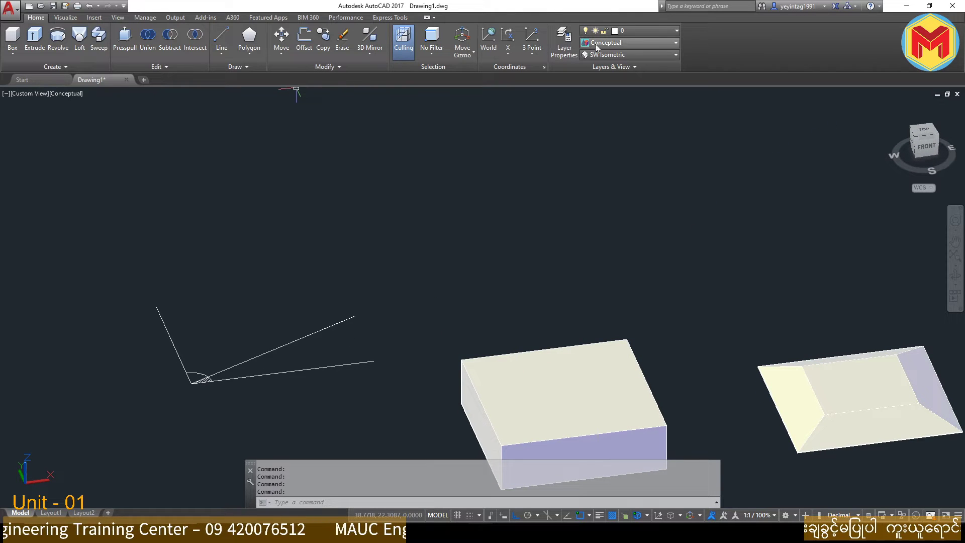
pyautogui.click(609, 55)
pyautogui.click(608, 66)
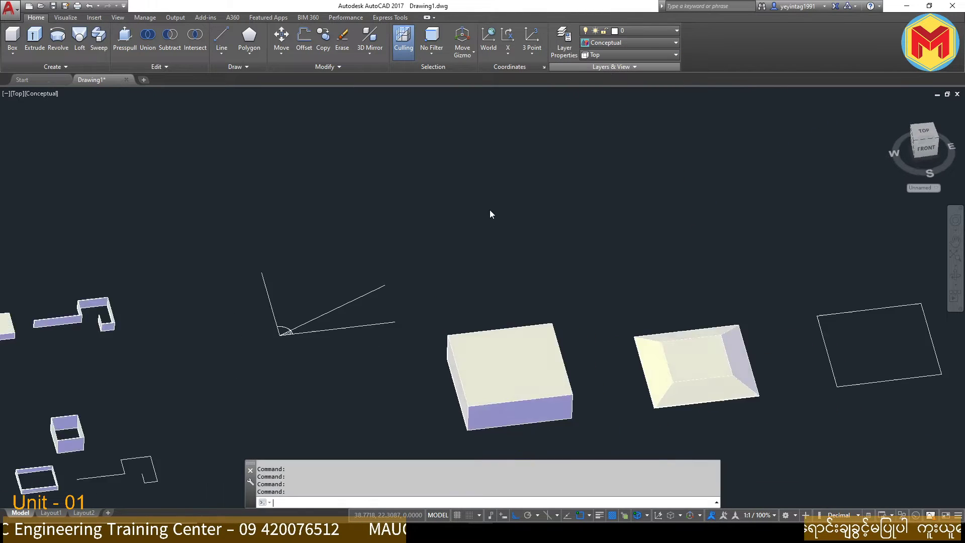
pyautogui.scroll(2, 254, 345)
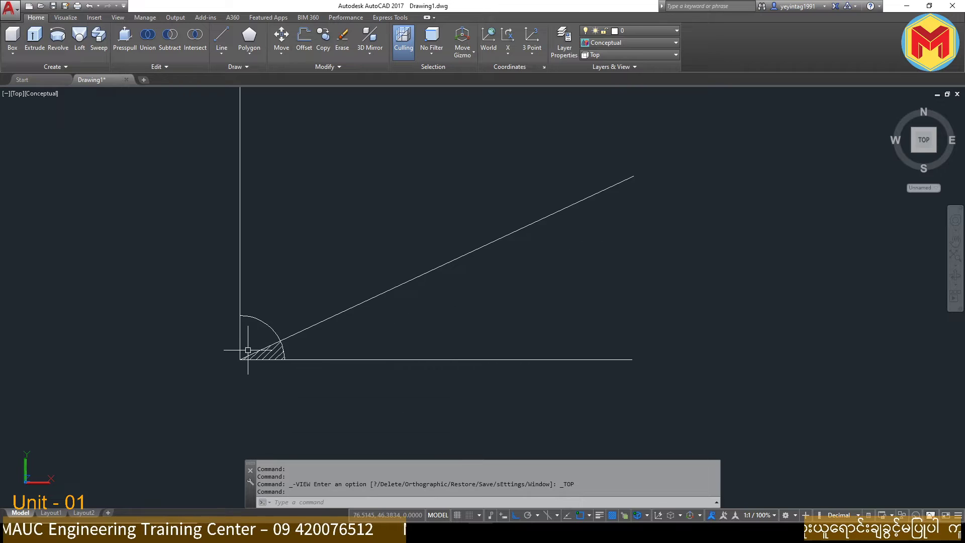
pyautogui.scroll(-5, 261, 347)
pyautogui.write('d')
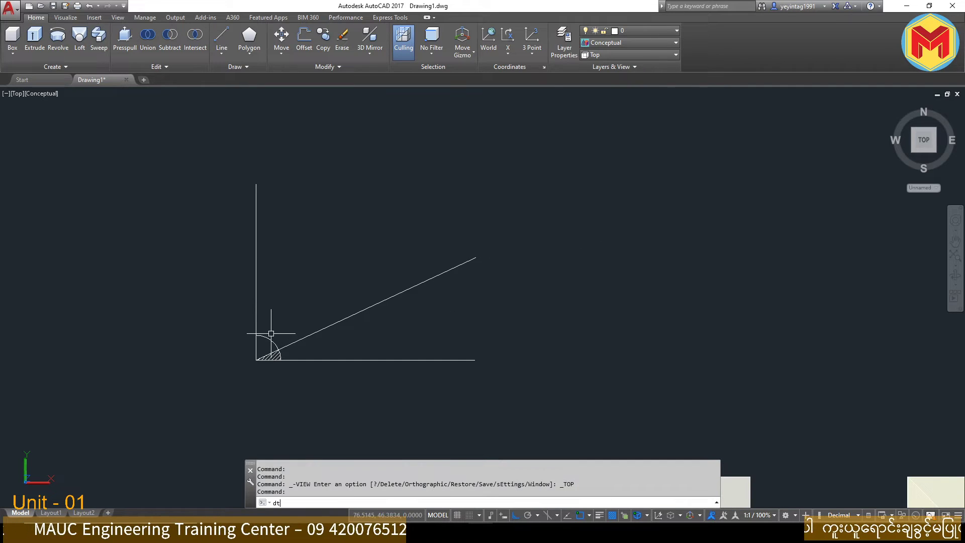
pyautogui.write('t')
pyautogui.press('Return')
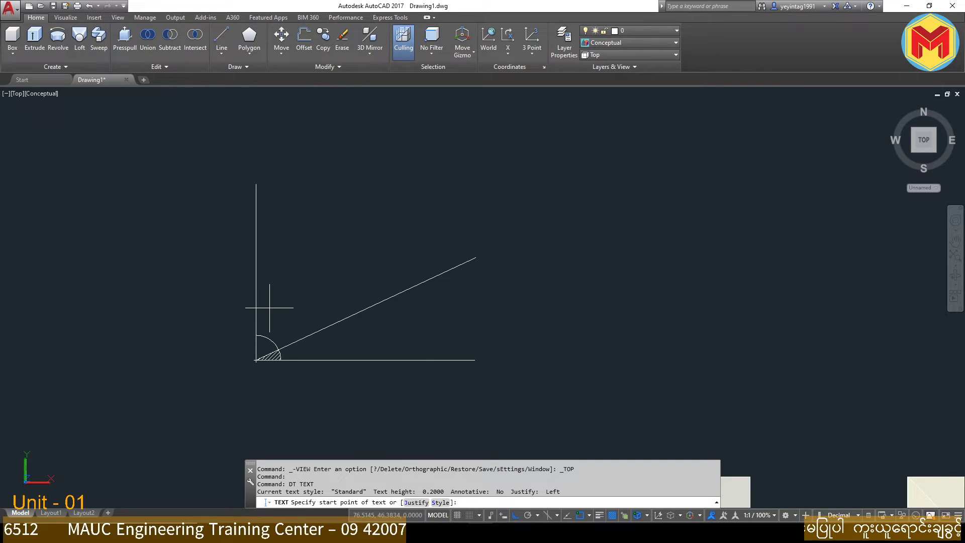
pyautogui.press('Escape')
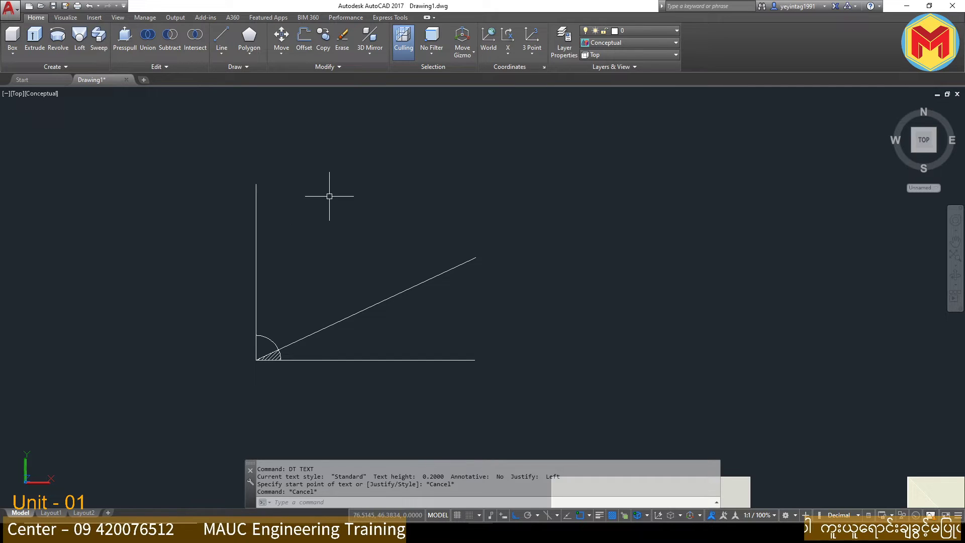
pyautogui.write('dt')
pyautogui.press('Escape')
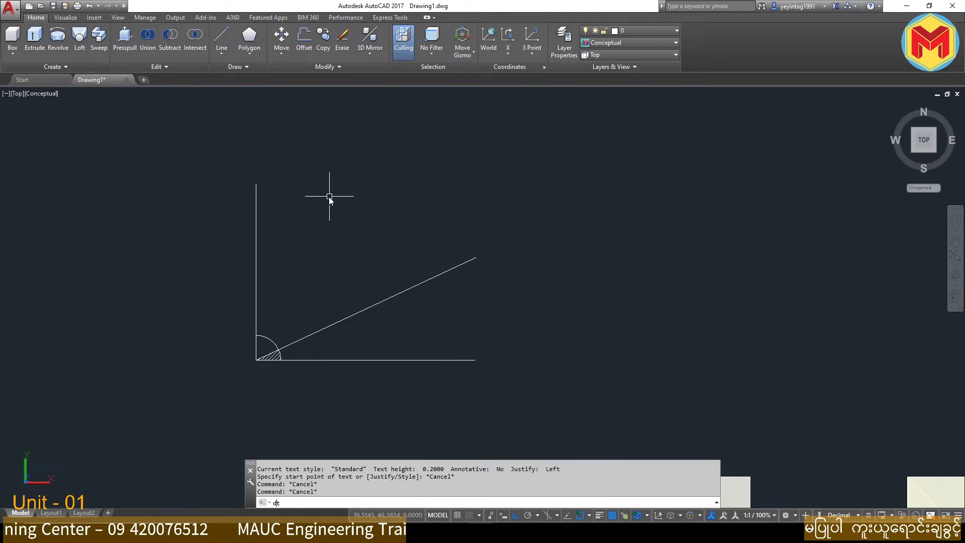
pyautogui.write('dt')
pyautogui.press('Return')
pyautogui.scroll(1, 284, 312)
pyautogui.click(287, 321)
pyautogui.press('Return')
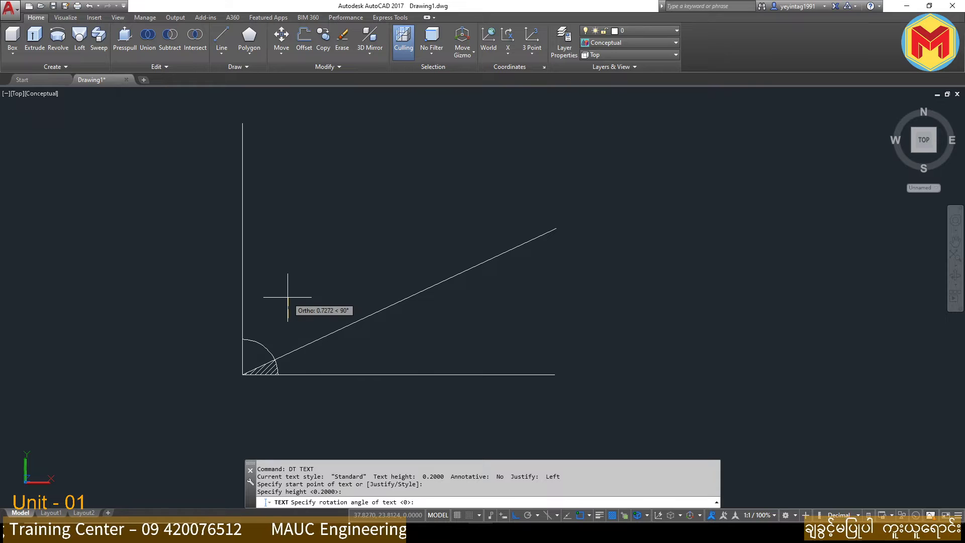
pyautogui.press('Escape')
# Place the single-line text 90 just above the small arc, with height 0.2000 and rotation 0.
pyautogui.write('dt')
pyautogui.press('Return')
pyautogui.click(281, 322)
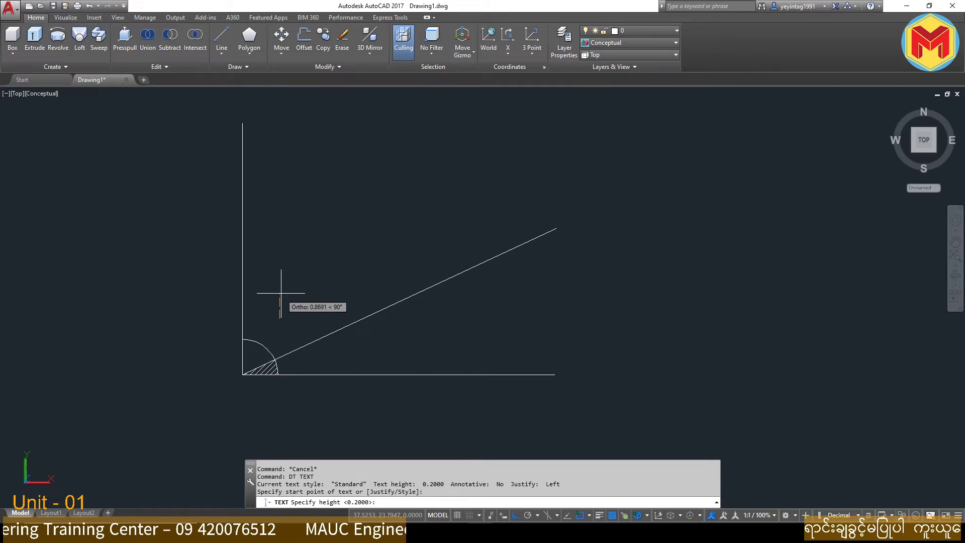
pyautogui.press('Return')
pyautogui.press('Return')
pyautogui.write('90')
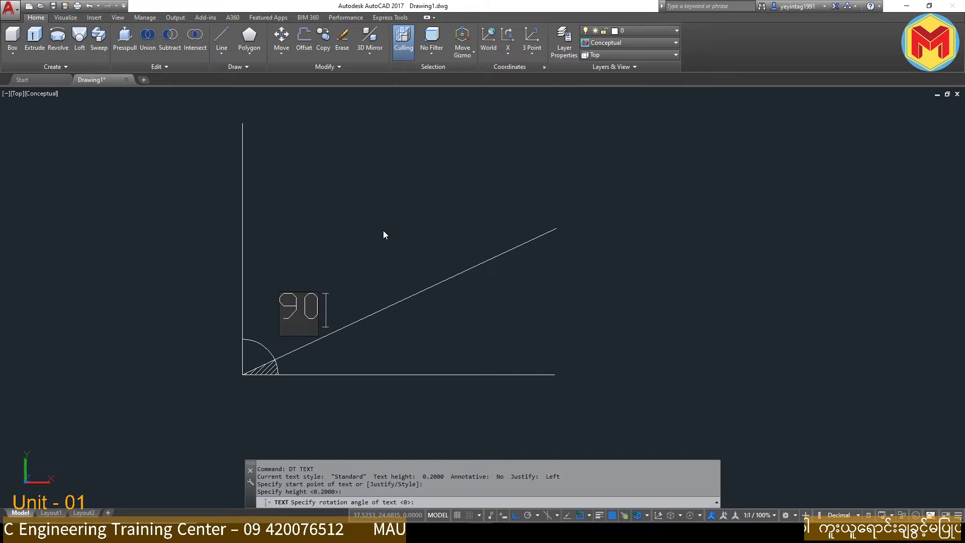
pyautogui.press('Return')
pyautogui.press('Return')
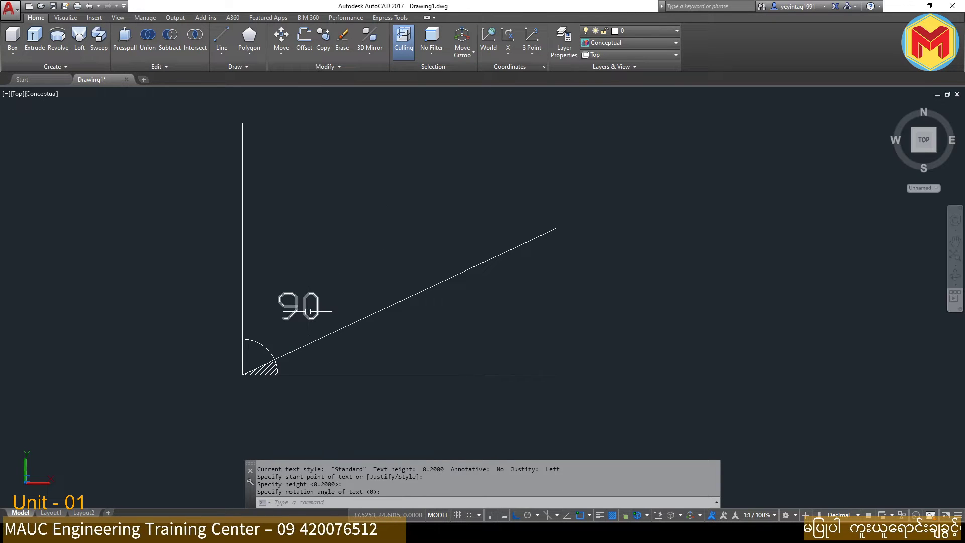
# Move the 90 label horizontally closer to the vertical leg of the right angle.
pyautogui.click(304, 313)
pyautogui.click(312, 296)
pyautogui.write('m')
pyautogui.press('Return')
pyautogui.click(349, 265)
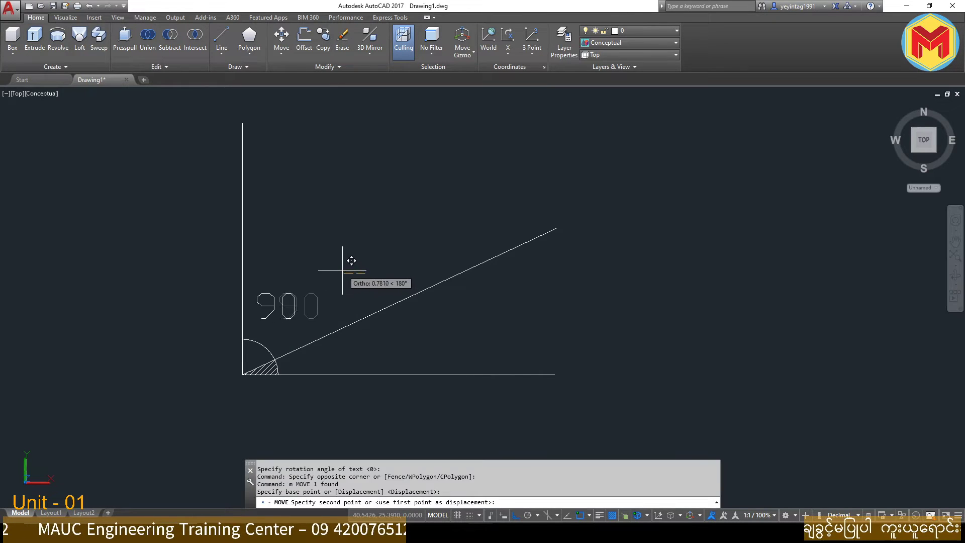
pyautogui.click(293, 300)
# Copy the 90 label with Ortho off into the space between the sloped line and the horizontal leg.
pyautogui.write('x')
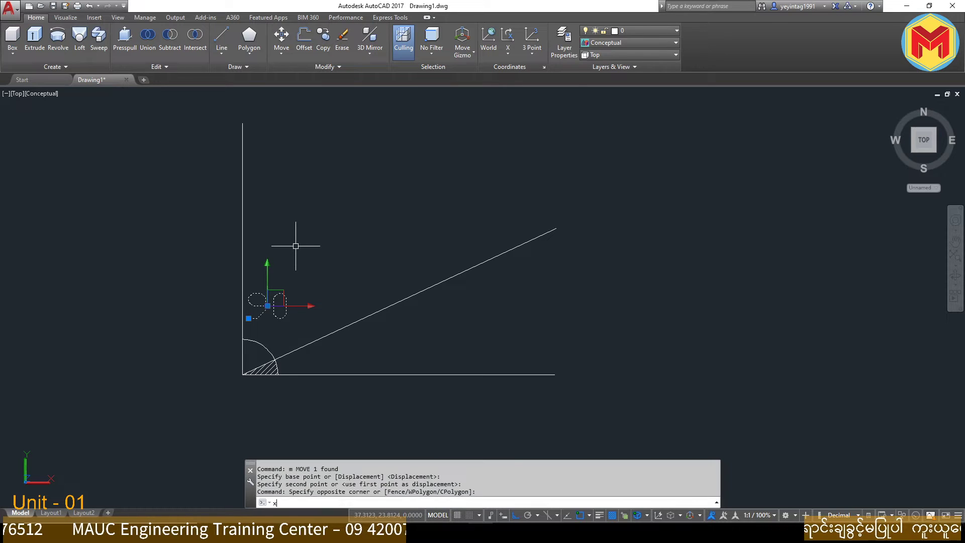
pyautogui.press('BackSpace')
pyautogui.write('co')
pyautogui.press('Return')
pyautogui.click(300, 268)
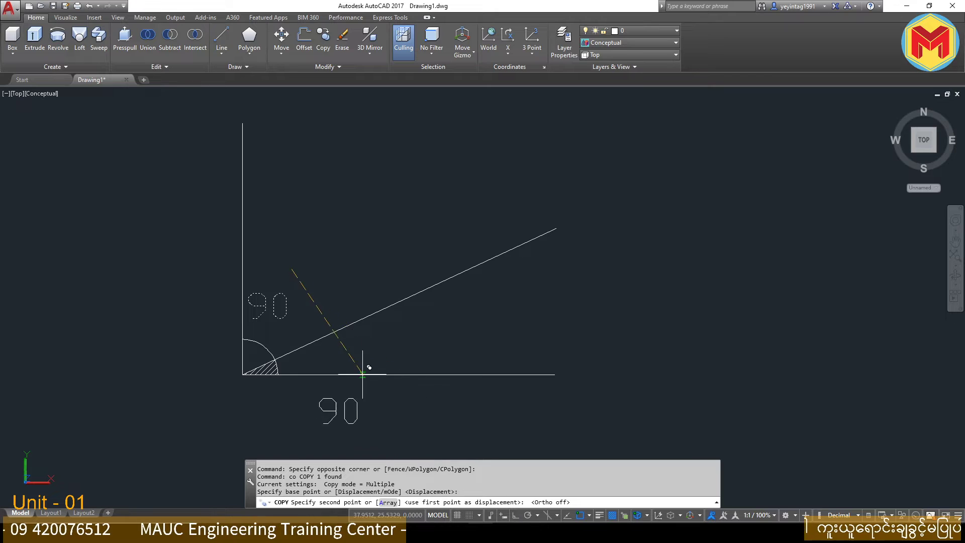
pyautogui.click(362, 323)
pyautogui.scroll(3, 329, 362)
pyautogui.press('Return')
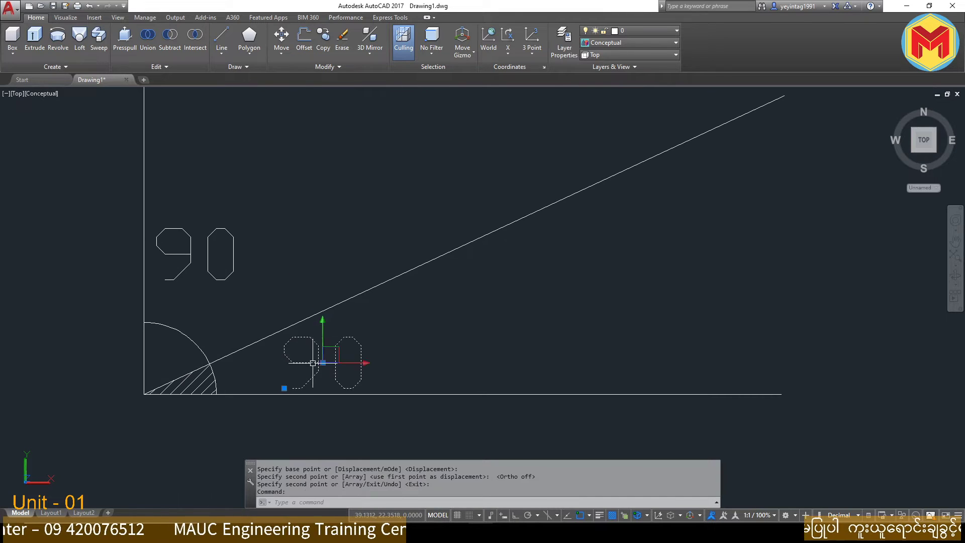
# Change the copied label below the sloped line to 25.
pyautogui.doubleClick(314, 367)
pyautogui.write('25')
pyautogui.click(417, 345)
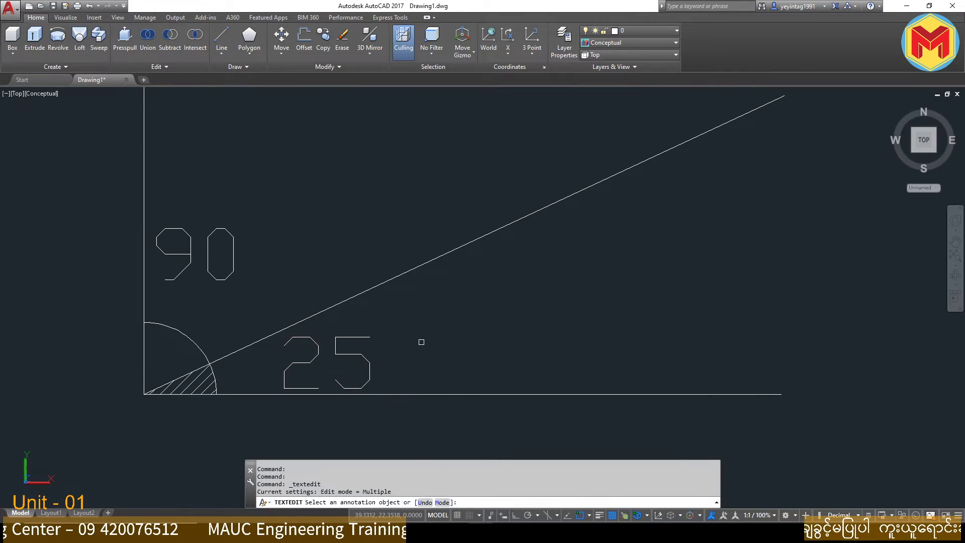
pyautogui.press('Escape')
# Draw a larger circle centred on the corner of the right angle, reaching beyond the 90 label.
pyautogui.scroll(-4, 412, 342)
pyautogui.scroll(3, 340, 348)
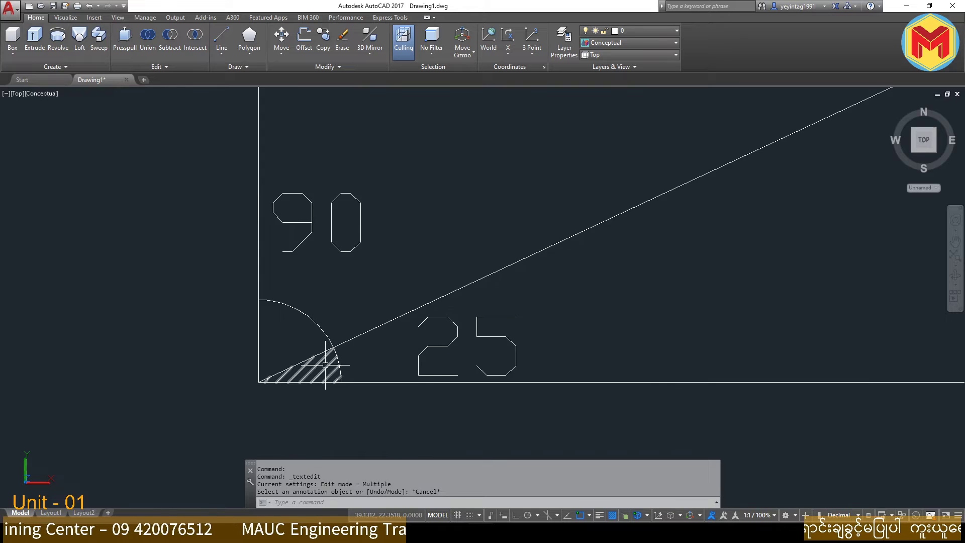
pyautogui.scroll(-1, 340, 349)
pyautogui.write('c')
pyautogui.press('Return')
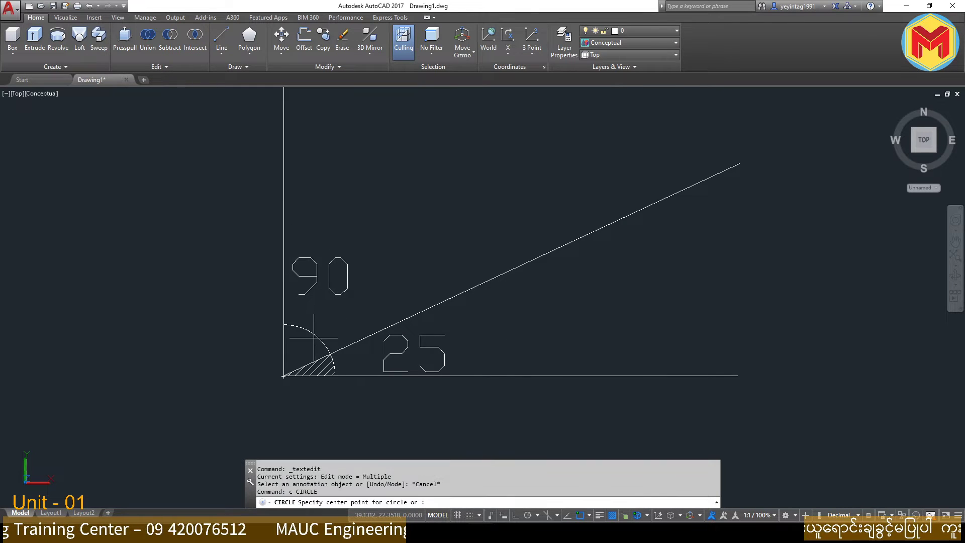
pyautogui.click(283, 375)
pyautogui.click(387, 255)
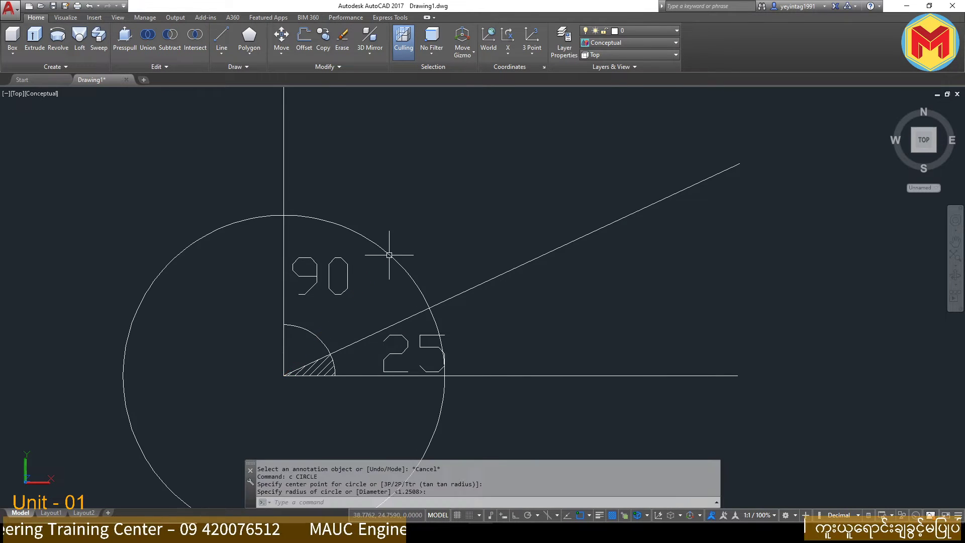
# Trim away the part of the large circle that lies outside the right angle.
pyautogui.moveTo(387, 255); pyautogui.dragTo(408, 200, button='middle')
pyautogui.write('tr')
pyautogui.press('Return')
pyautogui.press('Return')
pyautogui.click(470, 352)
pyautogui.click(395, 389)
# Trim the large arc back to the sloped line and erase the leftover piece beside the 25 label.
pyautogui.click(457, 277)
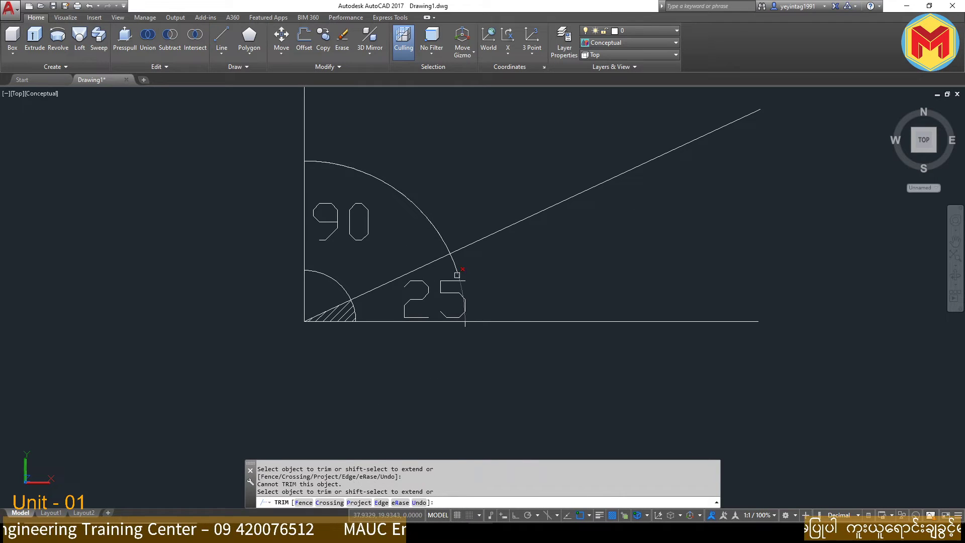
pyautogui.press('Return')
pyautogui.press('Return')
pyautogui.click(467, 256)
pyautogui.click(467, 256)
pyautogui.press('Return')
pyautogui.click(467, 256)
pyautogui.click(458, 269)
pyautogui.press('Return')
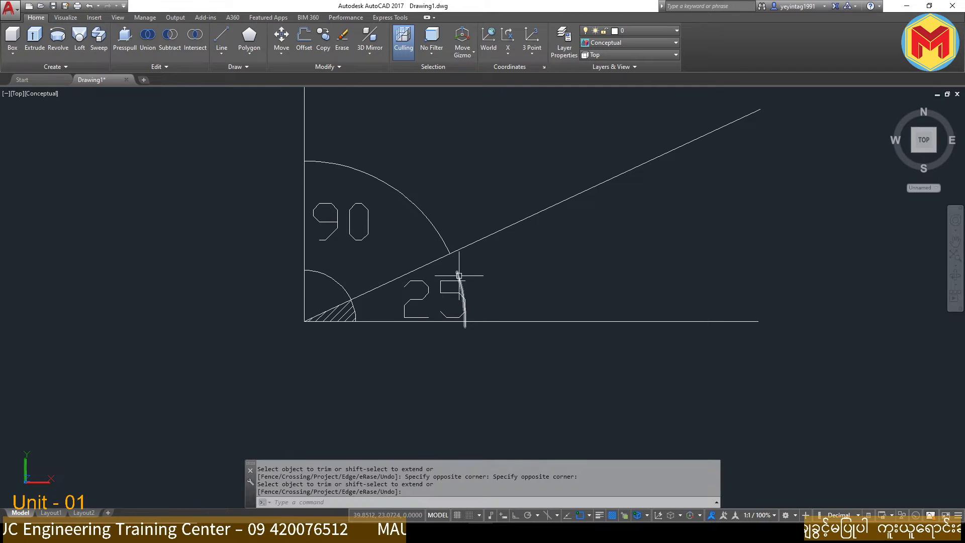
pyautogui.click(459, 275)
pyautogui.press('Delete')
# Copy the 25 label to the area above the large arc.
pyautogui.click(453, 296)
pyautogui.write('co')
pyautogui.press('Return')
pyautogui.moveTo(436, 269); pyautogui.dragTo(416, 309, button='middle')
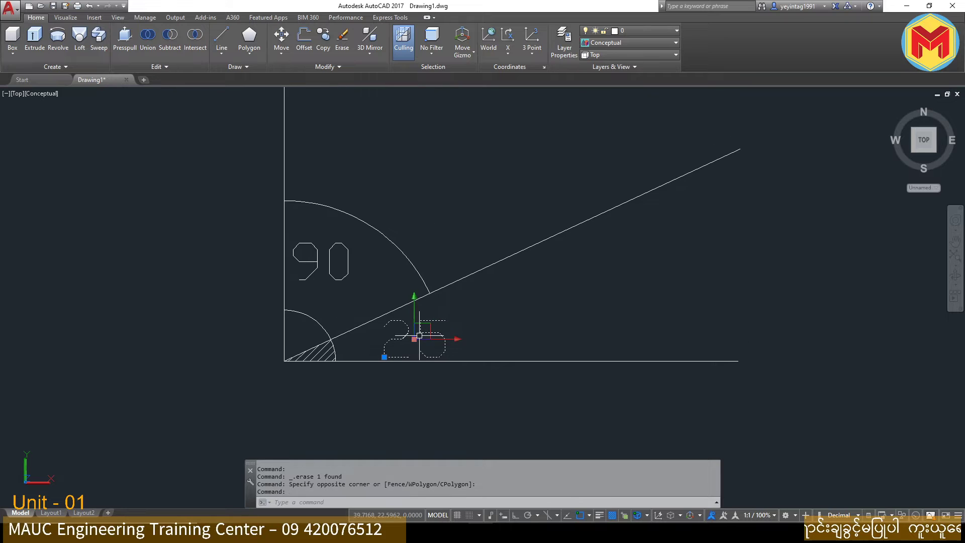
pyautogui.click(423, 290)
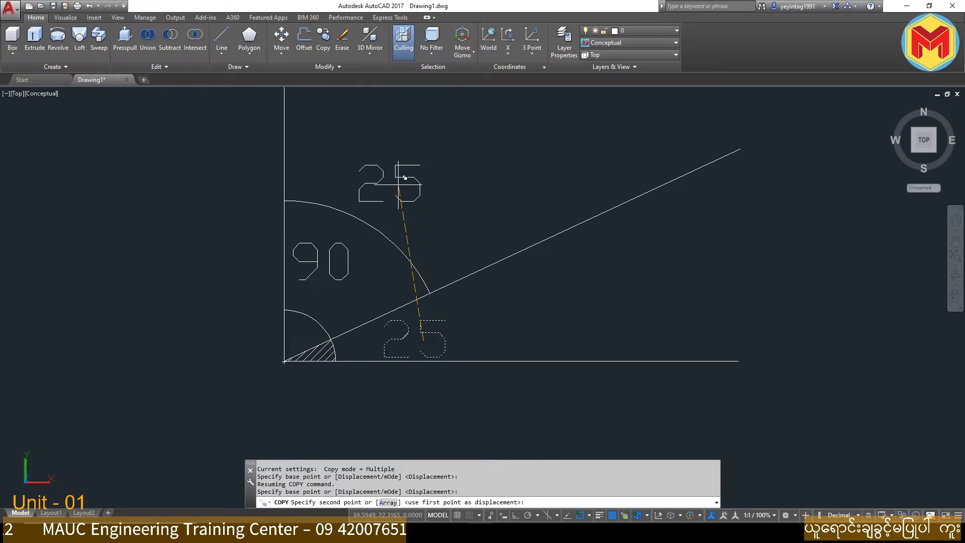
pyautogui.click(397, 137)
pyautogui.press('Return')
# Place the copied label above the large arc and change its text to 65.
pyautogui.click(381, 178)
pyautogui.doubleClick(381, 177)
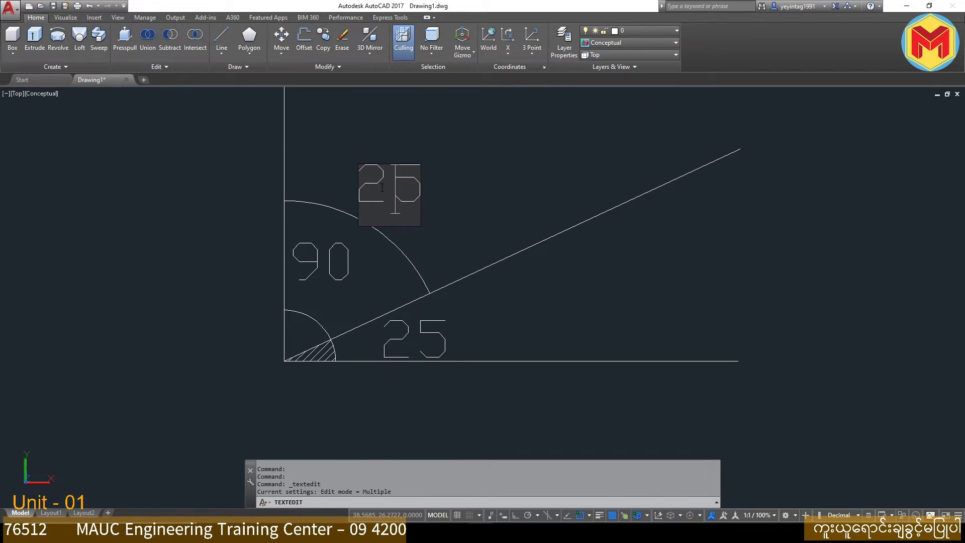
pyautogui.moveTo(351, 189); pyautogui.dragTo(403, 194)
pyautogui.write('6')
pyautogui.press('Return')
pyautogui.press('Escape')
# Set the colour of the 65 label and the large arc to yellow.
pyautogui.click(458, 148)
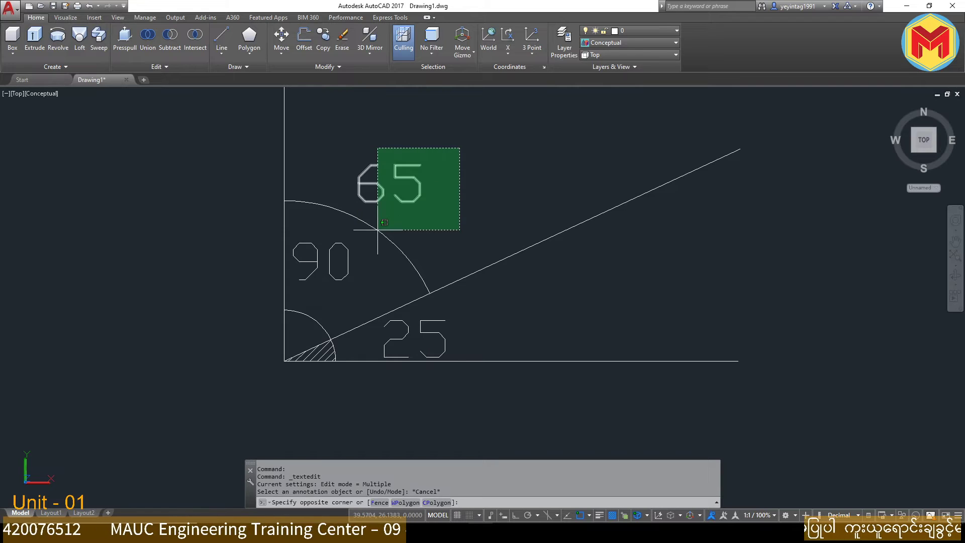
pyautogui.click(371, 249)
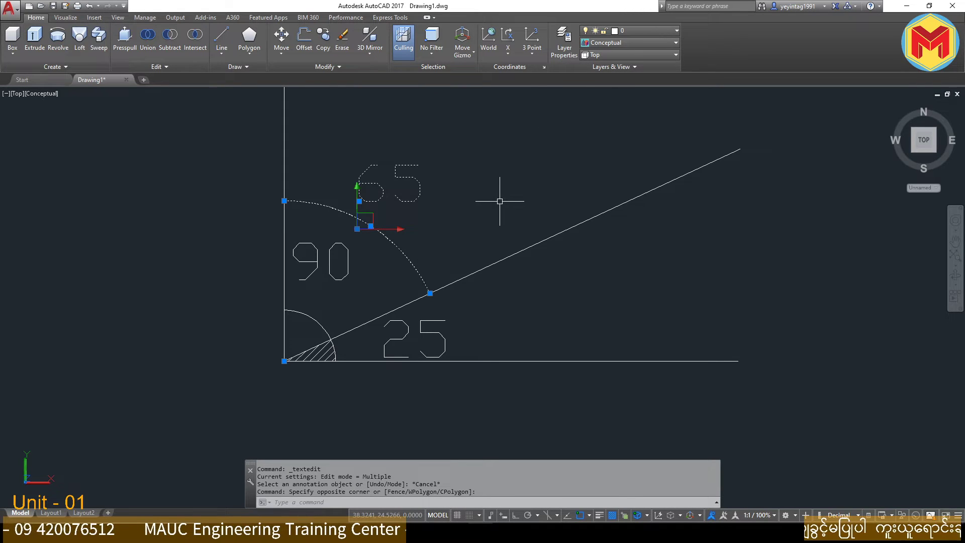
pyautogui.hotkey('ctrl', '1')
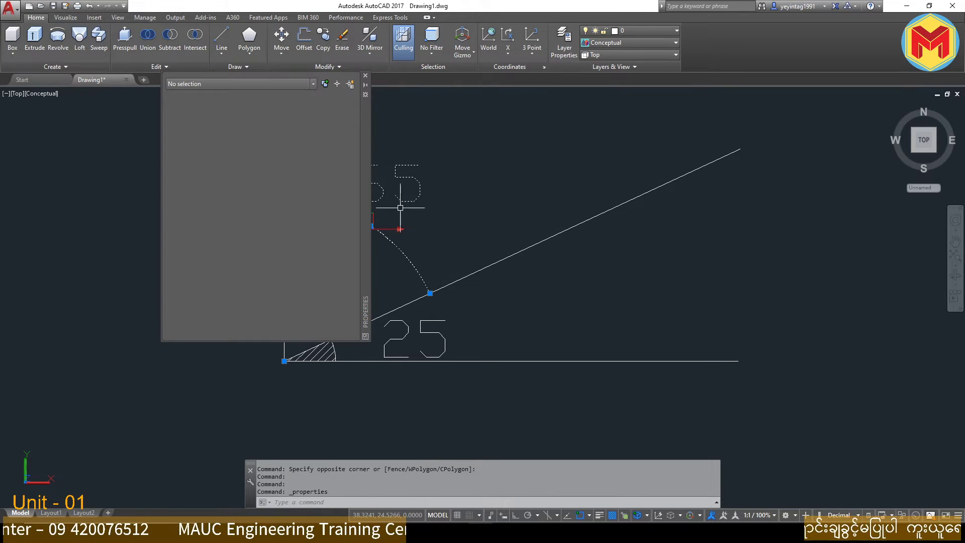
pyautogui.click(466, 180)
pyautogui.click(423, 230)
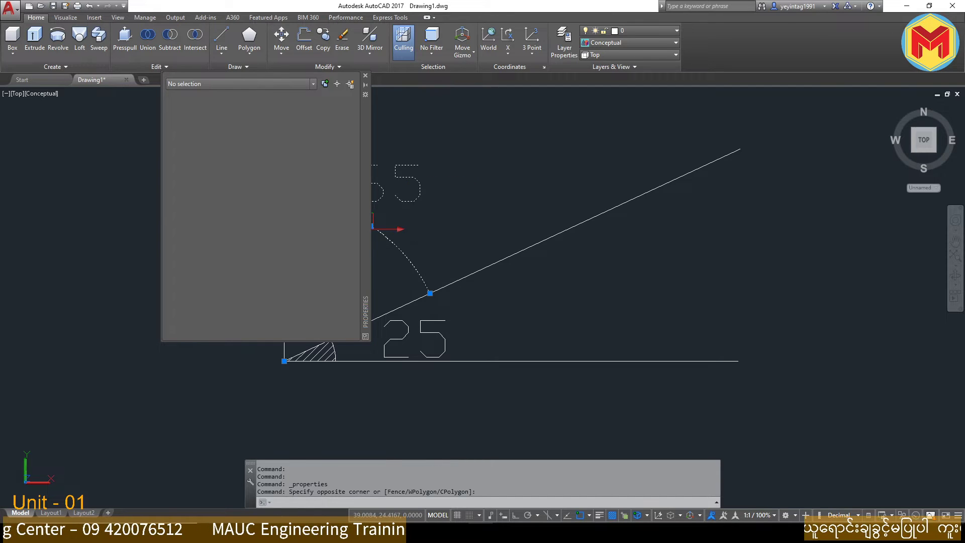
pyautogui.moveTo(423, 229); pyautogui.dragTo(468, 223, button='middle')
pyautogui.press('Escape')
pyautogui.click(497, 174)
pyautogui.click(419, 230)
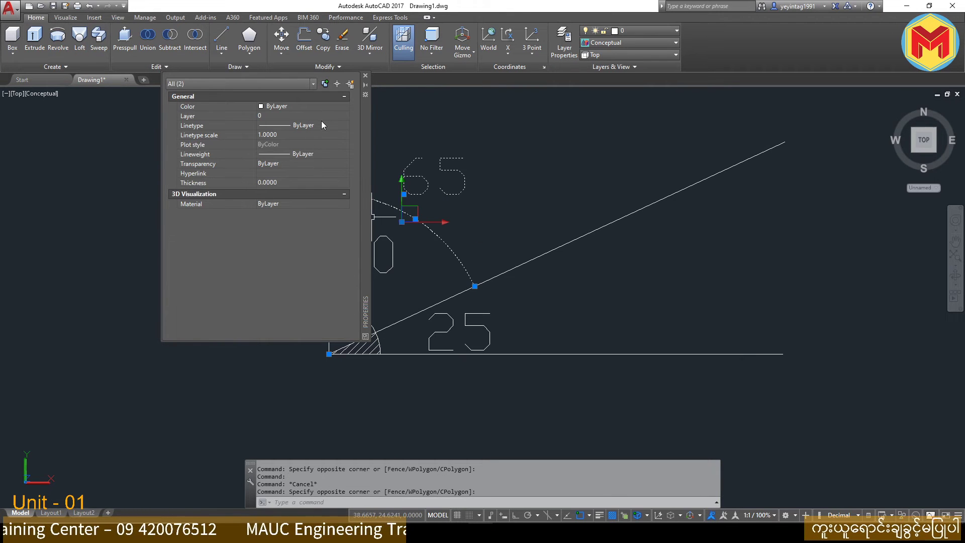
pyautogui.click(325, 106)
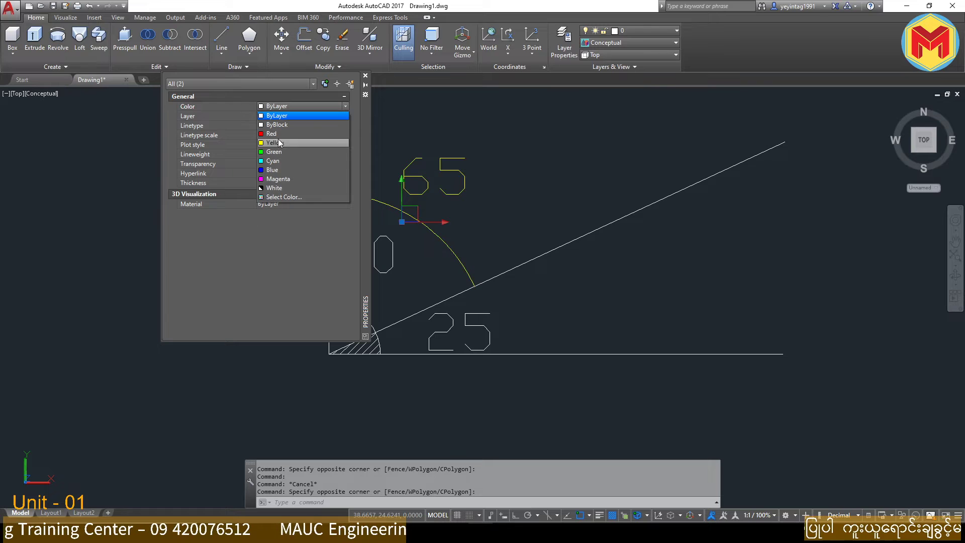
pyautogui.click(276, 142)
pyautogui.press('Escape')
pyautogui.scroll(-3, 508, 237)
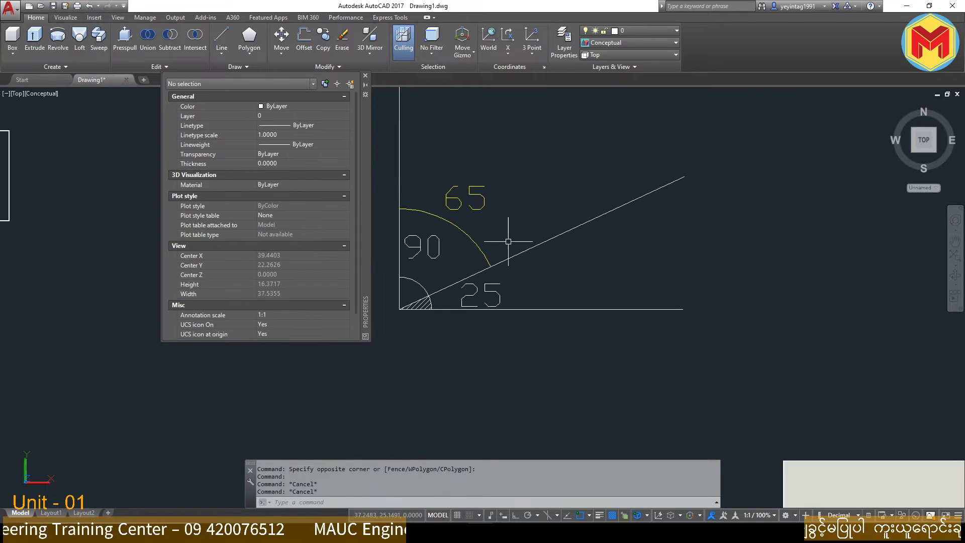
pyautogui.click(365, 76)
pyautogui.scroll(-5, 422, 178)
pyautogui.scroll(4, 452, 202)
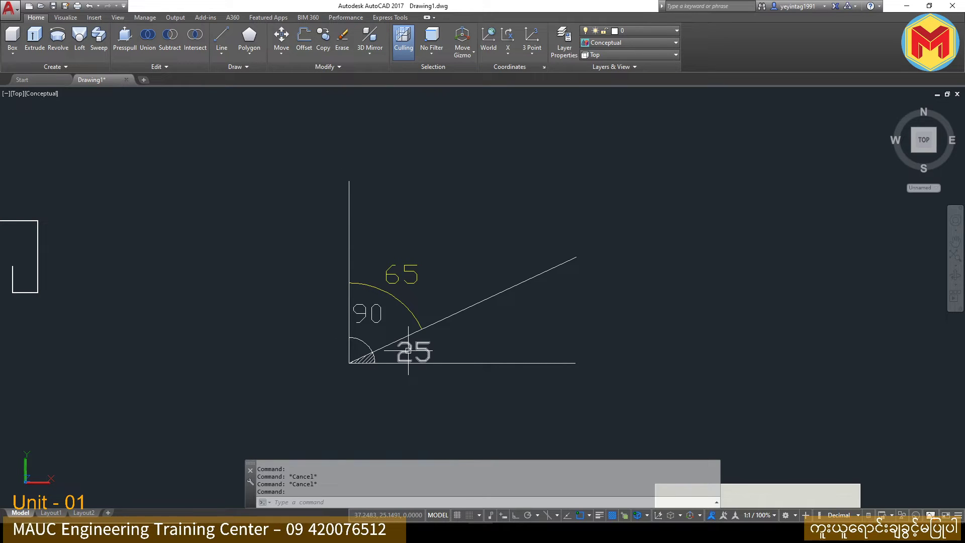
pyautogui.click(406, 312)
pyautogui.click(395, 276)
pyautogui.click(400, 305)
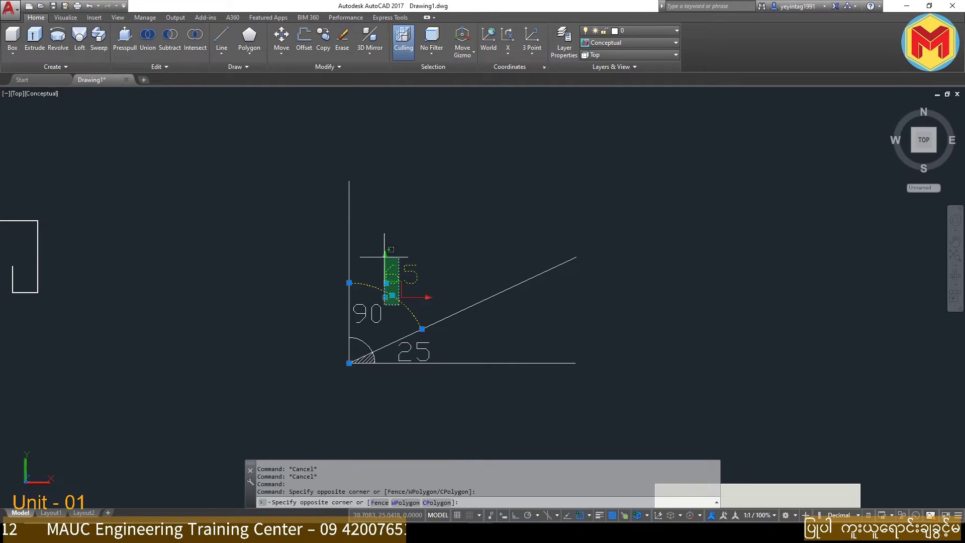
pyautogui.click(385, 254)
pyautogui.press('Escape')
pyautogui.click(429, 254)
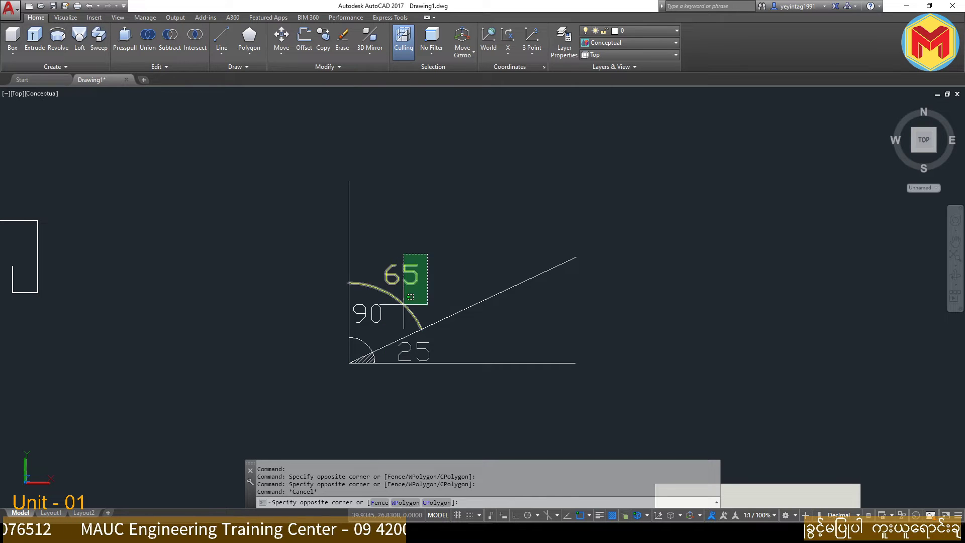
pyautogui.click(403, 305)
pyautogui.press('Escape')
pyautogui.press('Escape')
# Switch the model to the SW Isometric view with parallel projection.
pyautogui.scroll(-4, 421, 260)
pyautogui.scroll(-2, 421, 283)
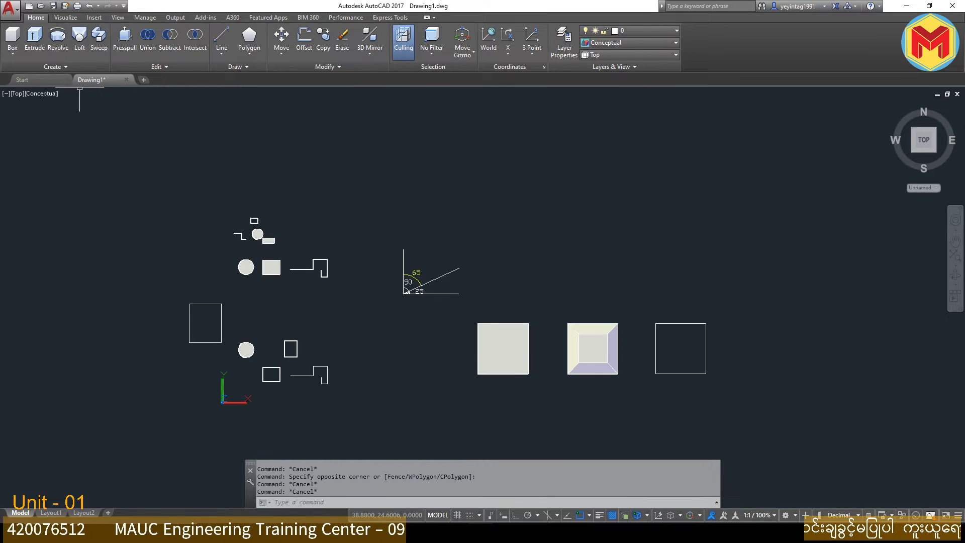
pyautogui.click(893, 108)
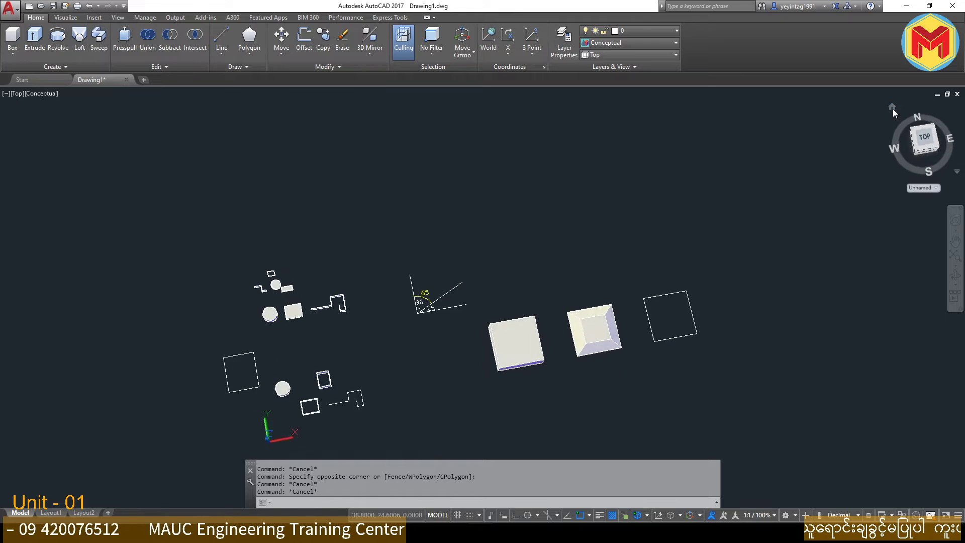
pyautogui.click(611, 56)
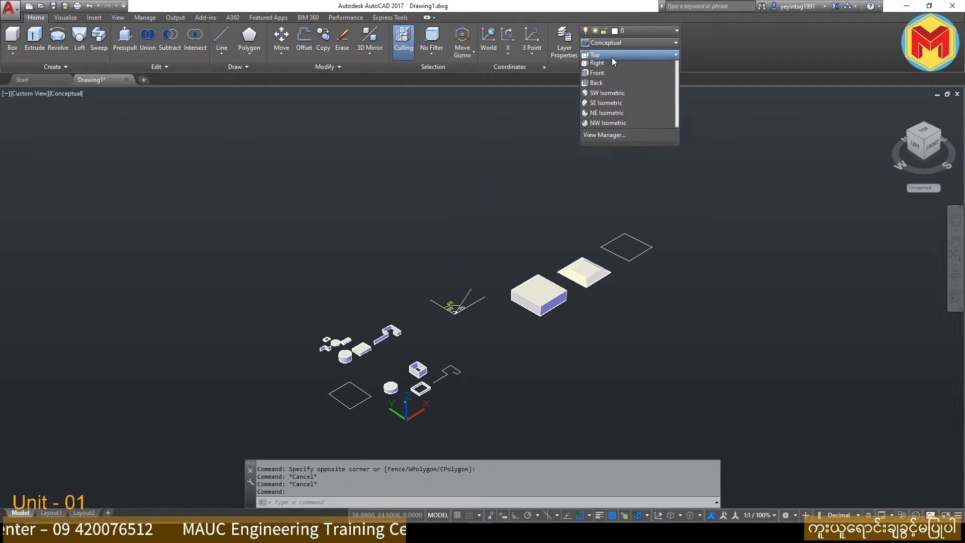
pyautogui.click(626, 133)
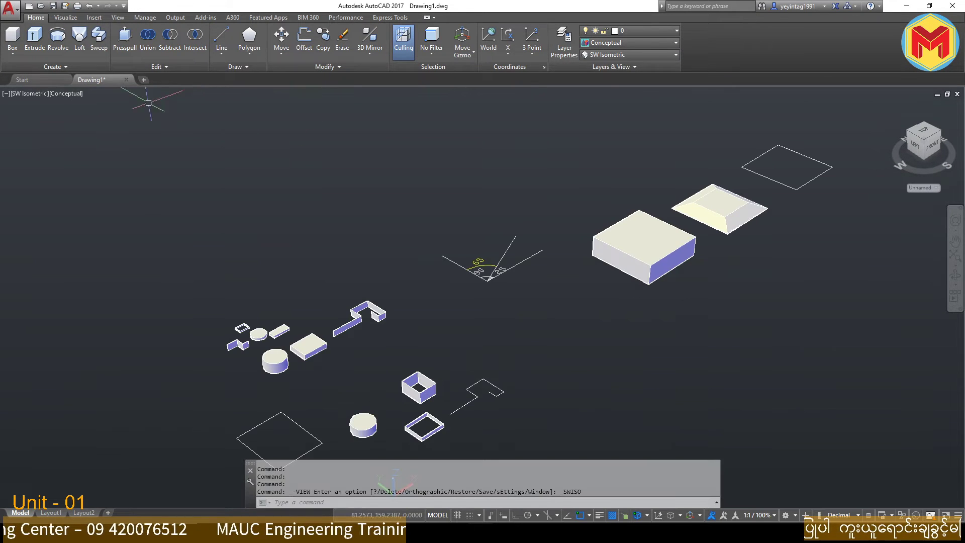
pyautogui.click(43, 93)
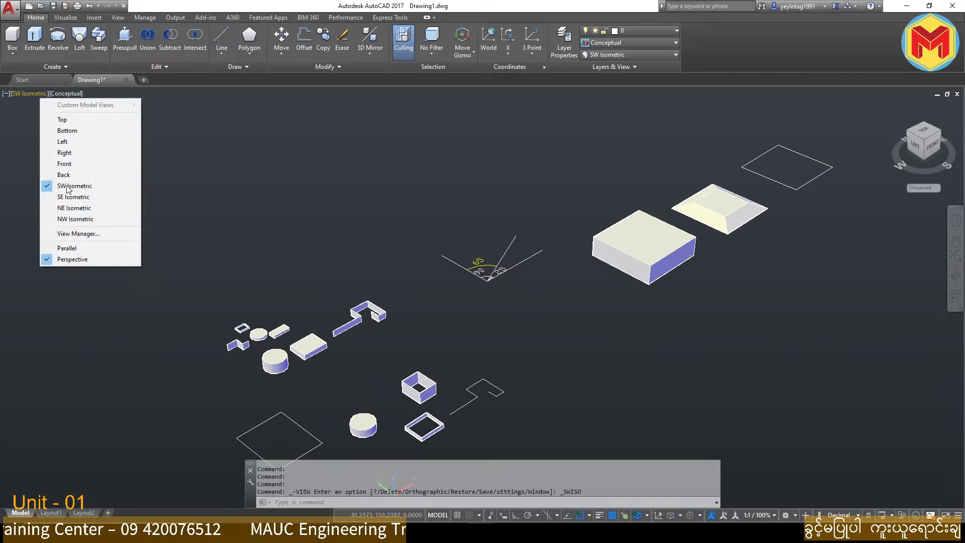
pyautogui.click(50, 248)
# Extrude the flat rectangle beside the tapered solid into a pyramid with a taper angle of 65.
pyautogui.moveTo(584, 265); pyautogui.dragTo(545, 288, button='middle')
pyautogui.scroll(5, 463, 285)
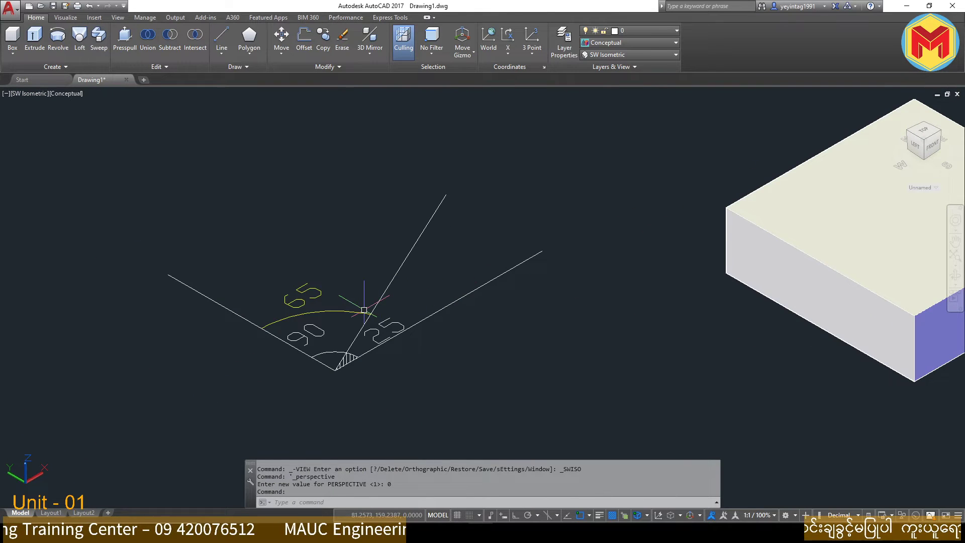
pyautogui.scroll(-11, 364, 310)
pyautogui.scroll(5, 487, 310)
pyautogui.scroll(3, 372, 276)
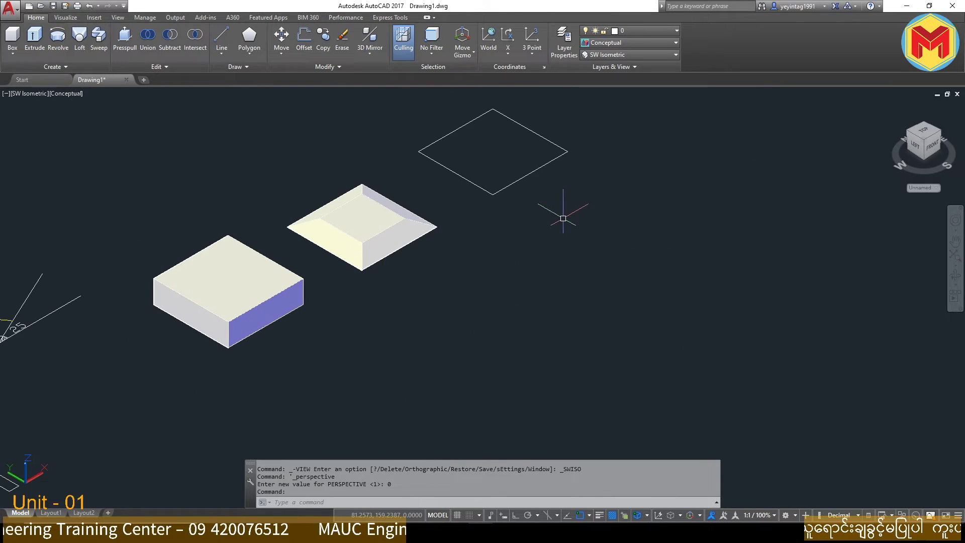
pyautogui.moveTo(454, 303); pyautogui.dragTo(458, 328, button='middle')
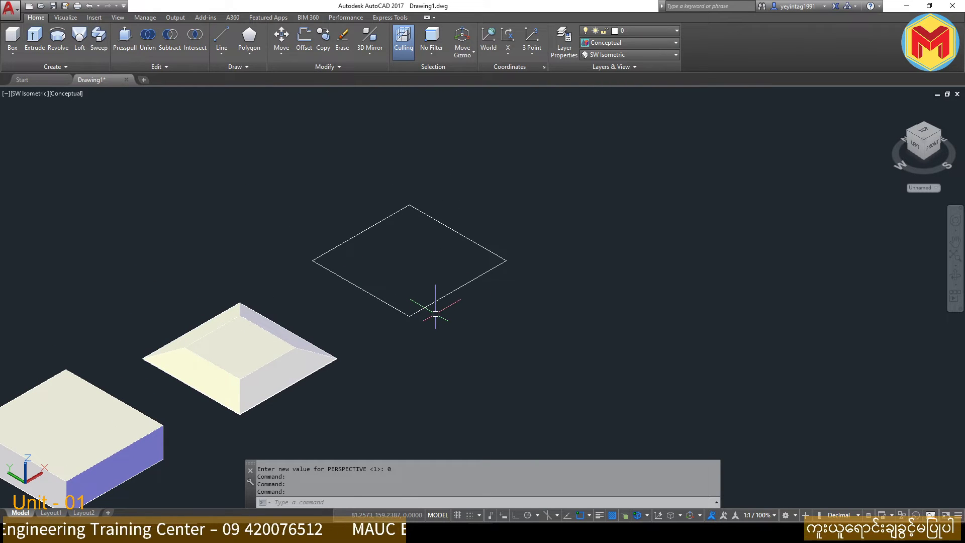
pyautogui.click(34, 38)
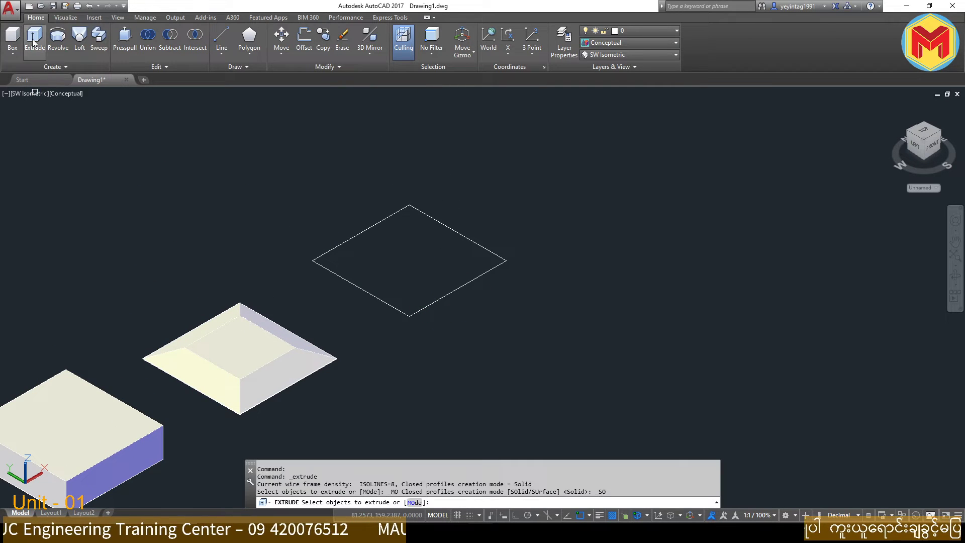
pyautogui.click(385, 237)
pyautogui.click(333, 325)
pyautogui.press('Return')
pyautogui.write('T')
pyautogui.press('Return')
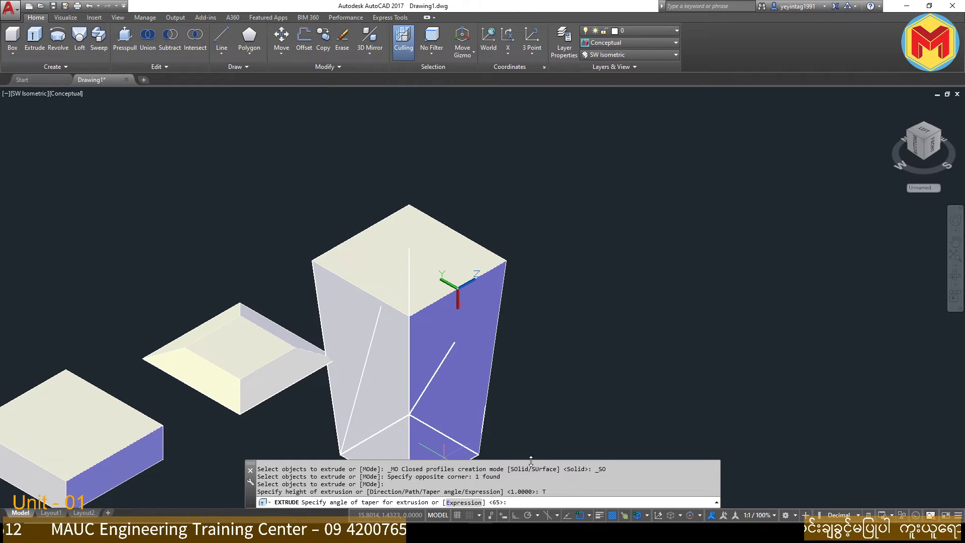
pyautogui.write('65')
pyautogui.press('Return')
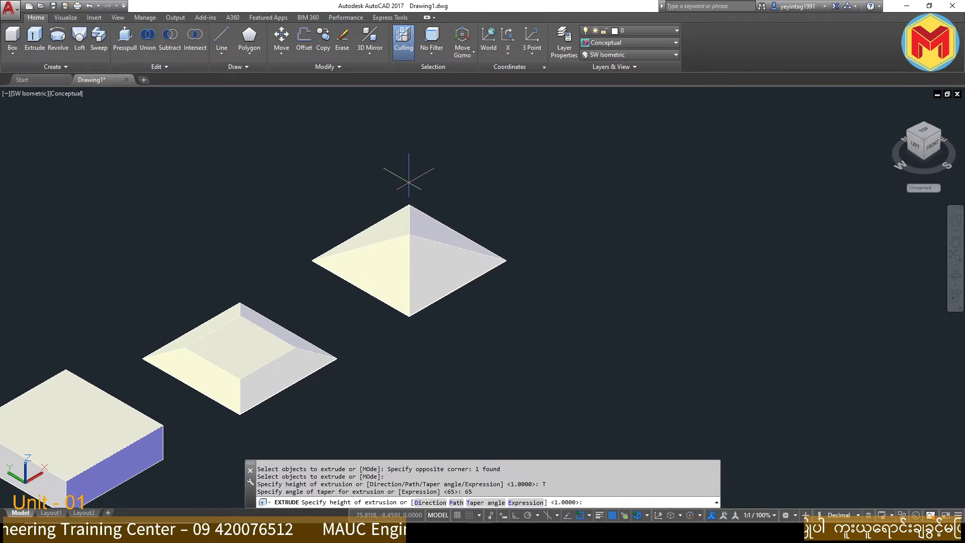
pyautogui.click(425, 157)
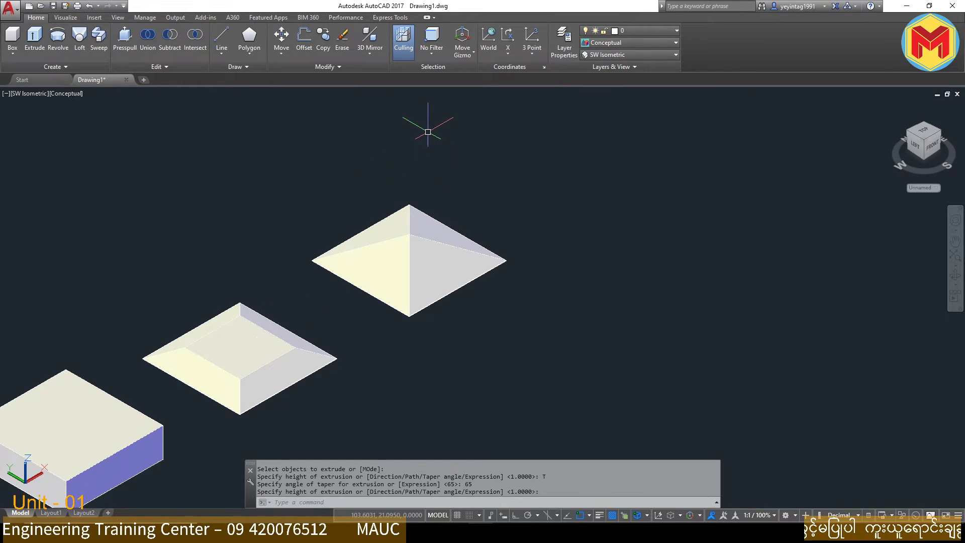
# Examine the pyramid from the front and from above, and compare it with the other tapered solid and the box.
pyautogui.keyDown('shift'); pyautogui.moveTo(442, 204); pyautogui.dragTo(395, 323, button='middle'); pyautogui.keyUp('shift')
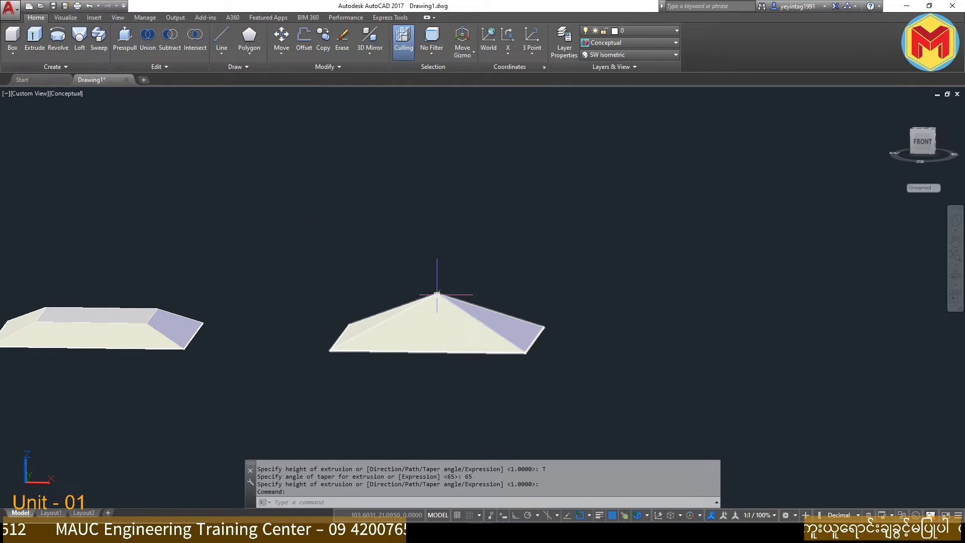
pyautogui.keyDown('shift'); pyautogui.moveTo(437, 282); pyautogui.dragTo(457, 319, button='middle'); pyautogui.keyUp('shift')
pyautogui.keyDown('shift'); pyautogui.moveTo(426, 276); pyautogui.dragTo(478, 377, button='middle'); pyautogui.keyUp('shift')
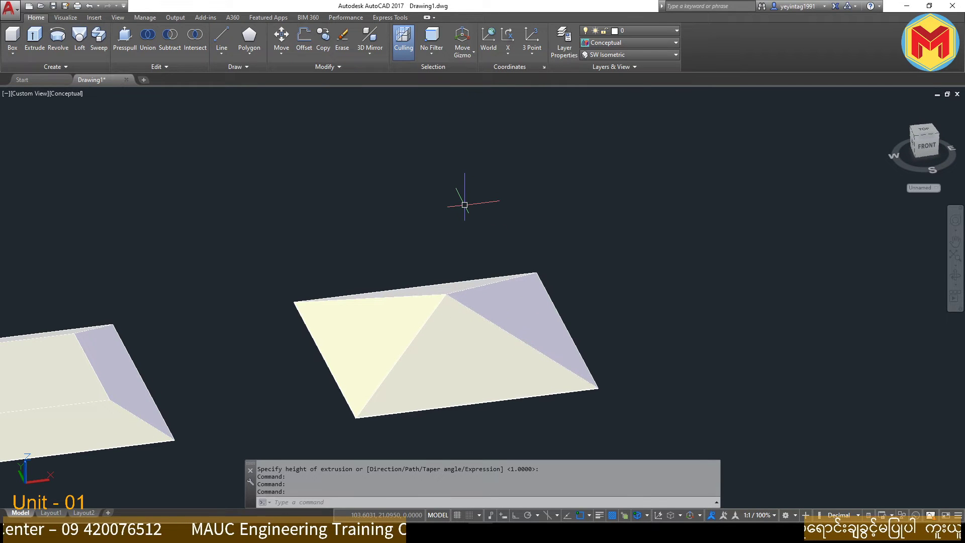
pyautogui.keyDown('shift'); pyautogui.moveTo(465, 205); pyautogui.dragTo(483, 302, button='middle'); pyautogui.keyUp('shift')
pyautogui.scroll(5, 254, 342)
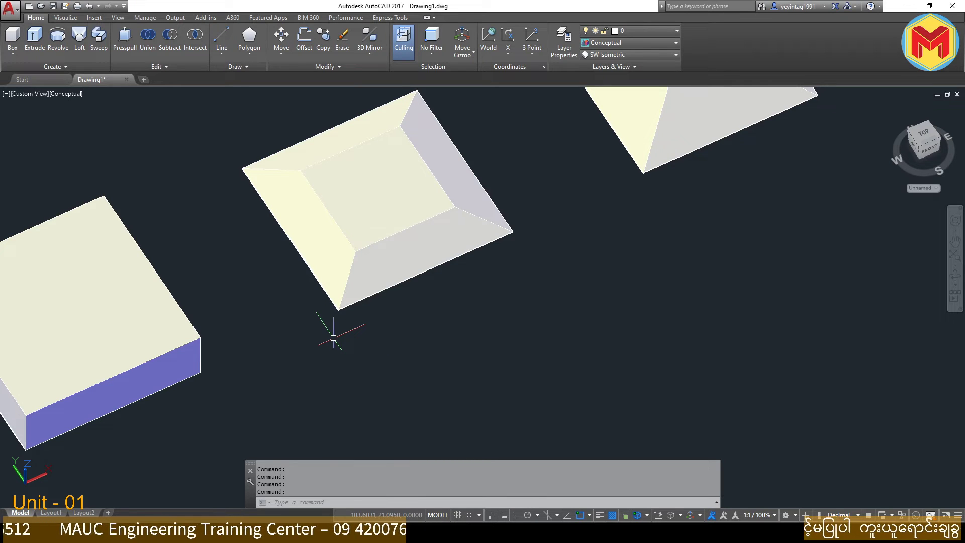
pyautogui.scroll(-7, 440, 345)
pyautogui.scroll(4, 435, 345)
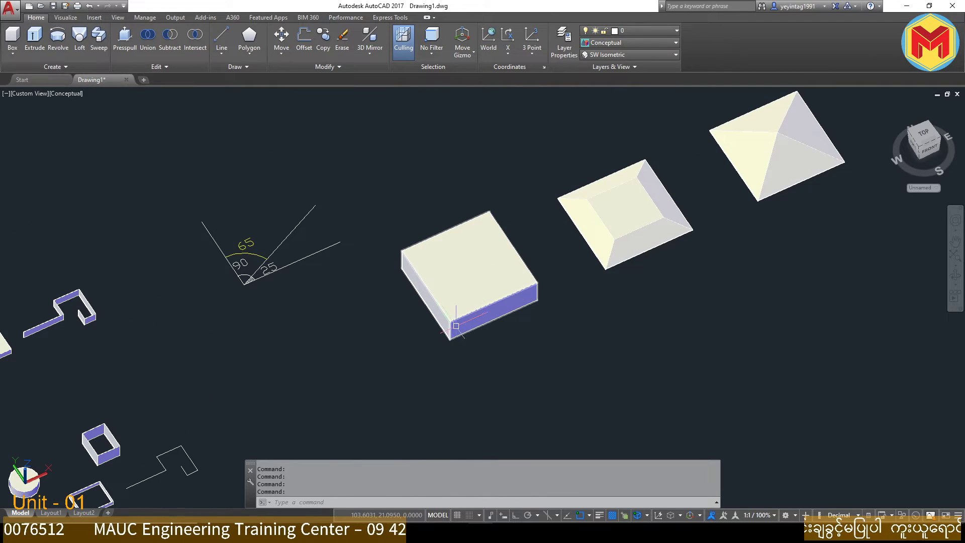
pyautogui.scroll(-4, 456, 325)
pyautogui.scroll(4, 292, 328)
# Examine the group of extruded circles, rectangles and open polylines to compare their solid and surface results.
pyautogui.scroll(-2, 422, 306)
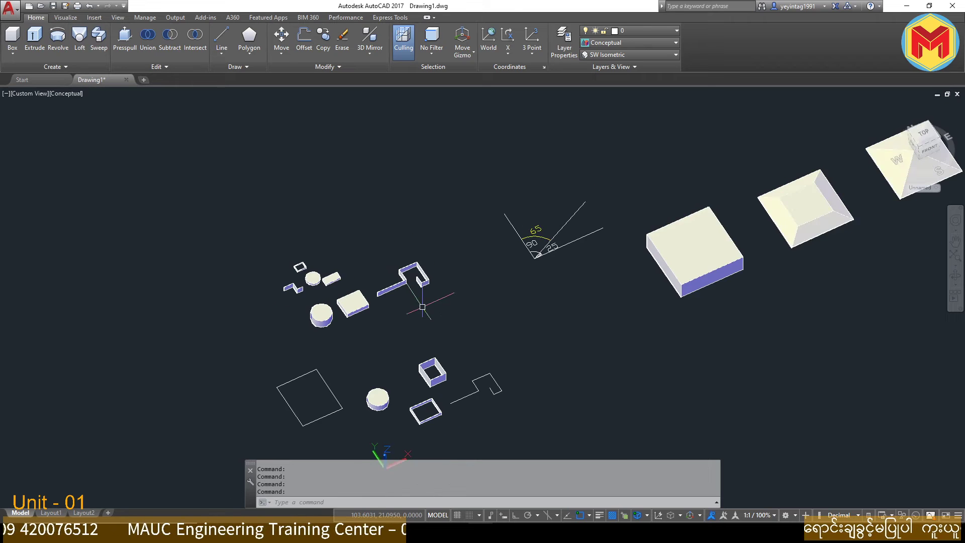
pyautogui.scroll(3, 381, 330)
pyautogui.scroll(3, 242, 253)
pyautogui.moveTo(243, 254); pyautogui.dragTo(335, 244, button='middle')
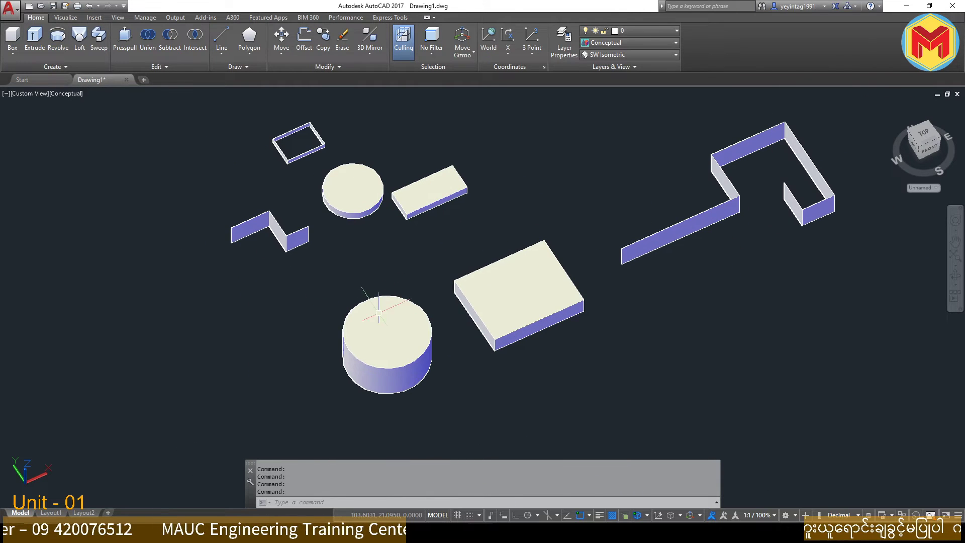
pyautogui.scroll(-2, 386, 332)
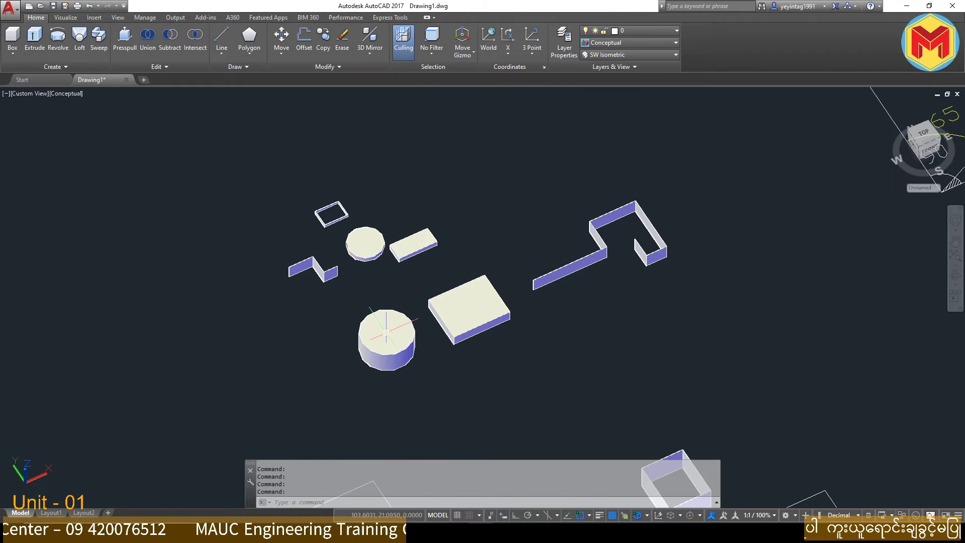
pyautogui.scroll(3, 301, 204)
pyautogui.scroll(-2, 438, 345)
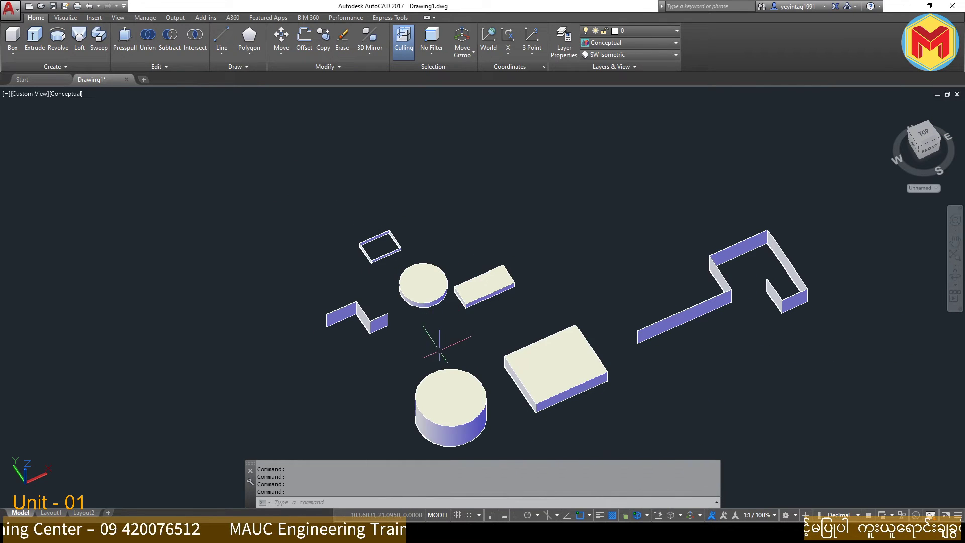
pyautogui.scroll(1, 442, 360)
pyautogui.moveTo(556, 364); pyautogui.dragTo(332, 341, button='middle')
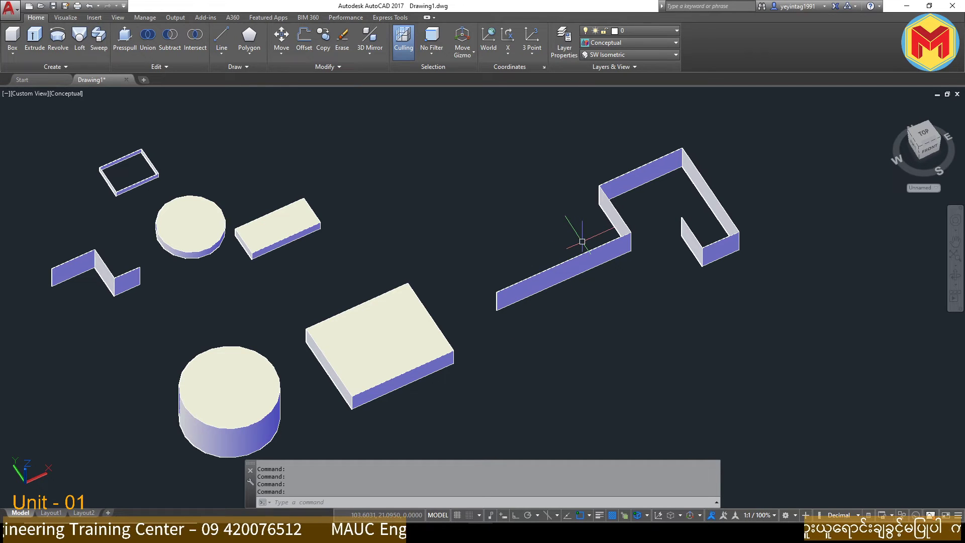
# Examine the extruded circles, rectangles and polylines, including the flat rectangle beside the cylinder, then the three larger solids.
pyautogui.scroll(-5, 554, 294)
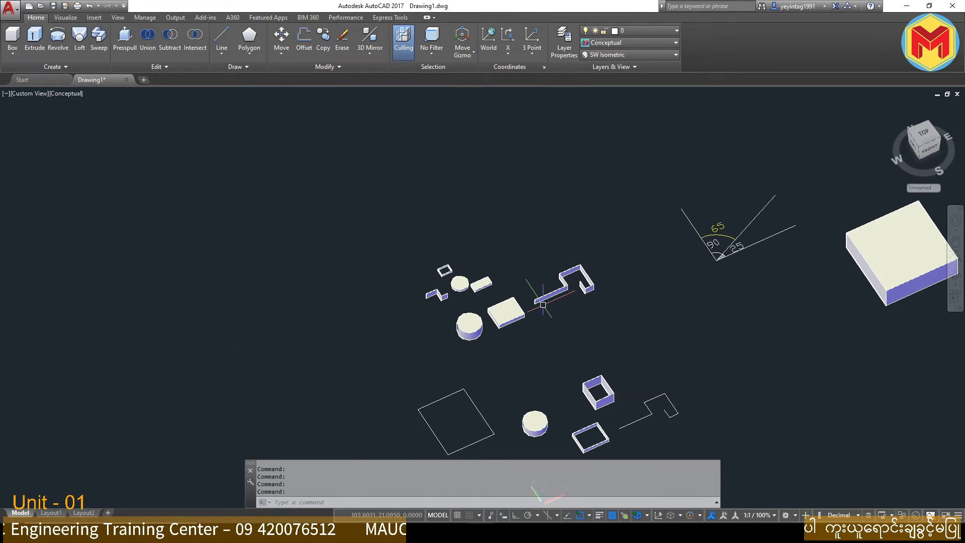
pyautogui.scroll(6, 550, 357)
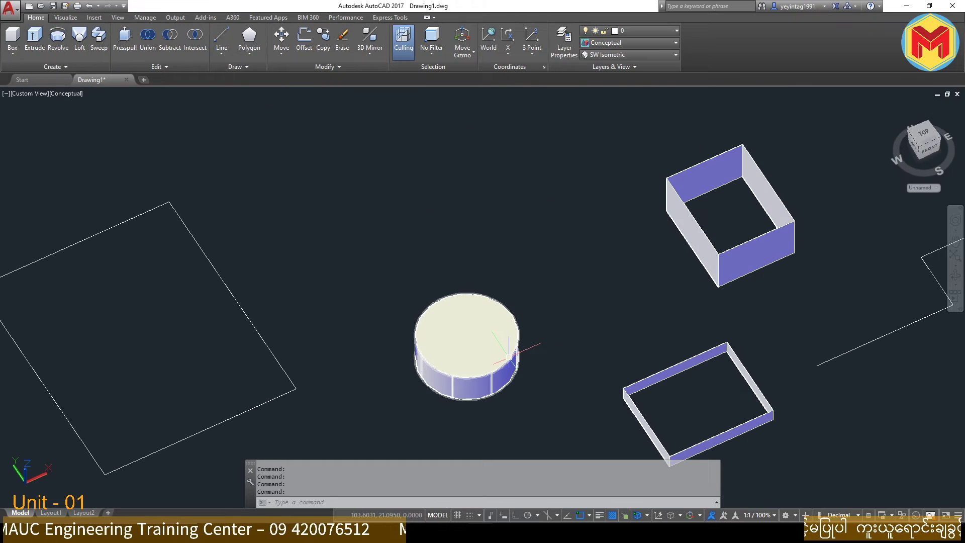
pyautogui.click(268, 401)
pyautogui.moveTo(110, 279); pyautogui.dragTo(268, 264, button='middle')
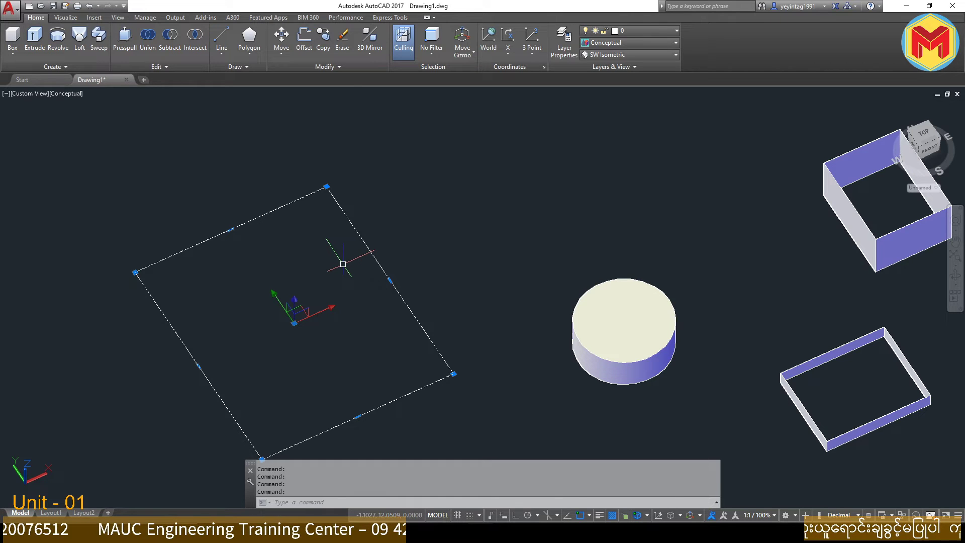
pyautogui.scroll(-3, 343, 264)
pyautogui.scroll(-4, 343, 264)
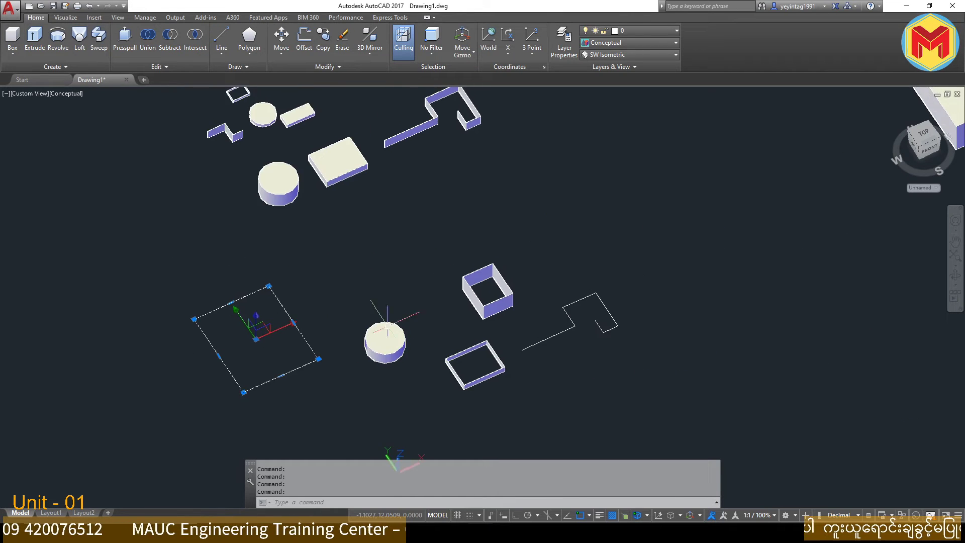
pyautogui.scroll(6, 618, 209)
pyautogui.scroll(-3, 365, 277)
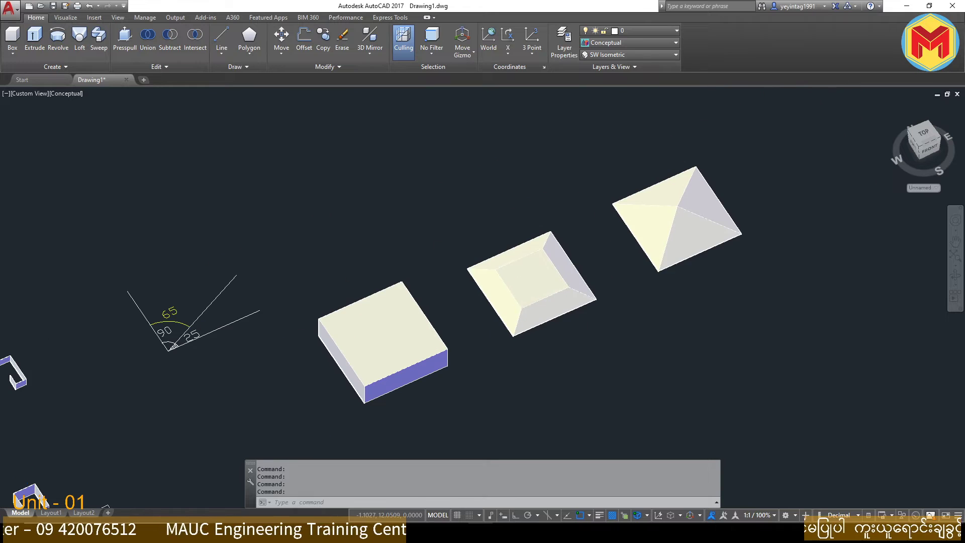
pyautogui.press('Escape')
# Compare the box and the tapered solids with the labelled 90, 65 and 25 degree angle diagram.
pyautogui.scroll(3, 523, 326)
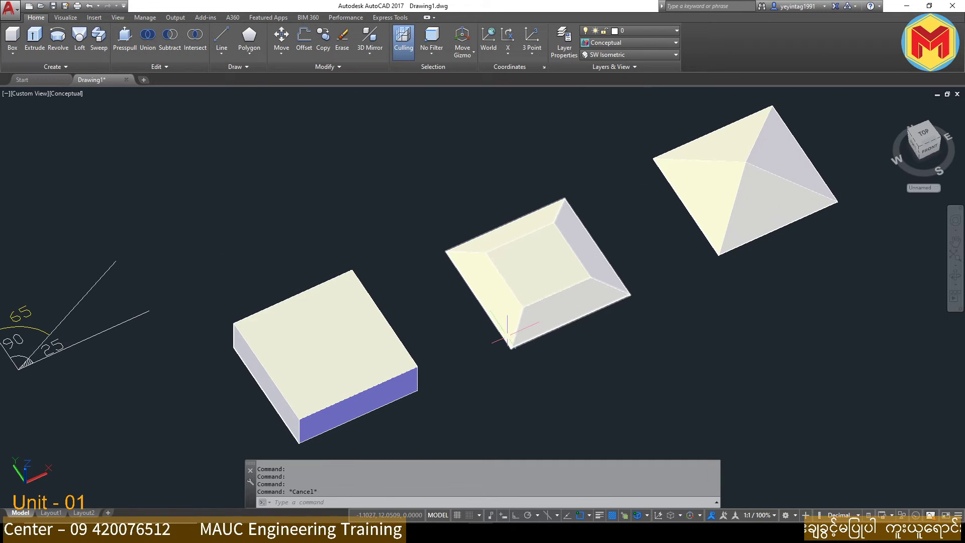
pyautogui.moveTo(360, 346); pyautogui.dragTo(359, 291, button='middle')
pyautogui.scroll(2, 489, 283)
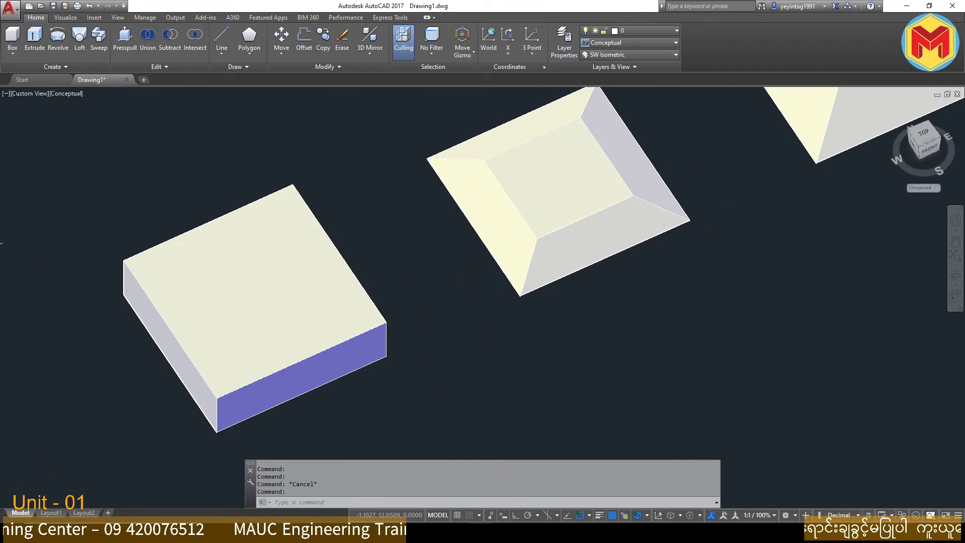
pyautogui.scroll(-3, 508, 276)
pyautogui.scroll(7, 329, 272)
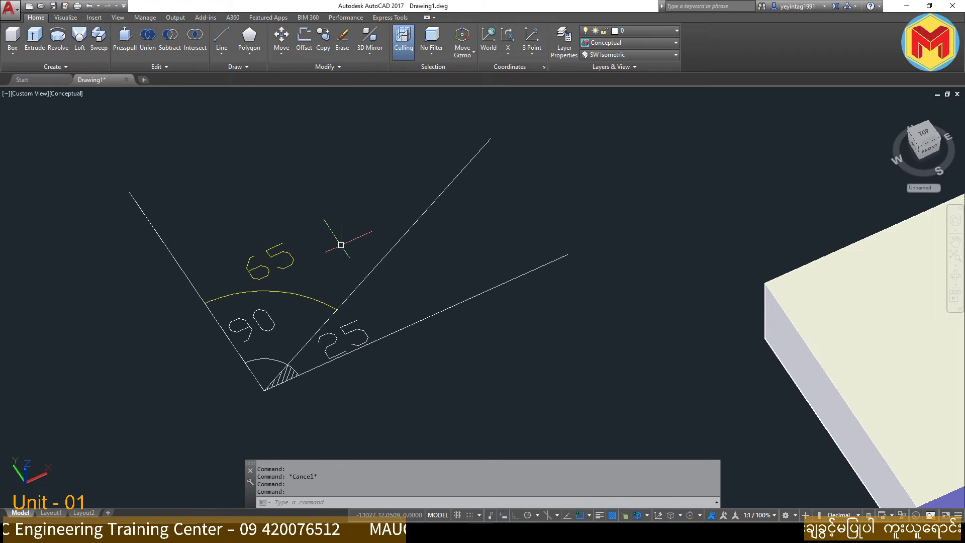
pyautogui.scroll(-8, 341, 244)
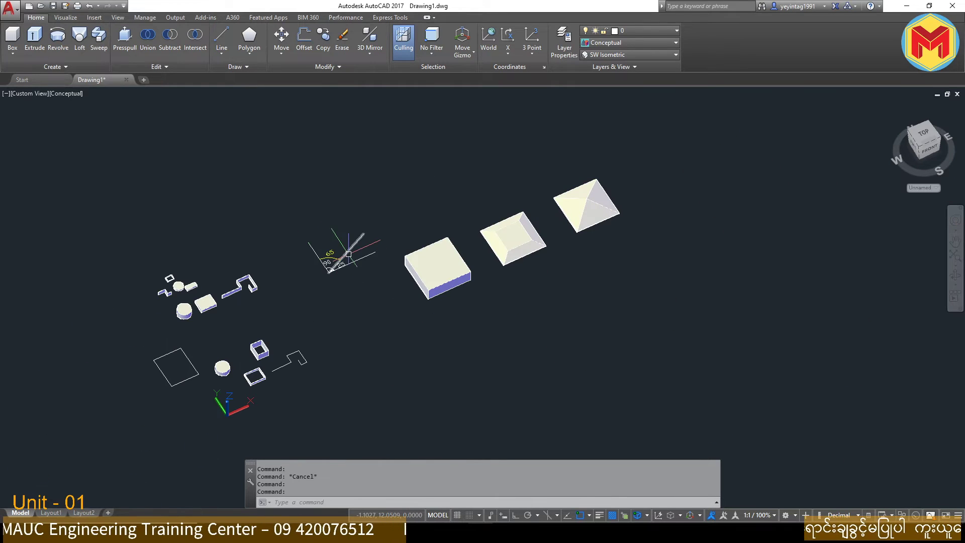
pyautogui.click(39, 36)
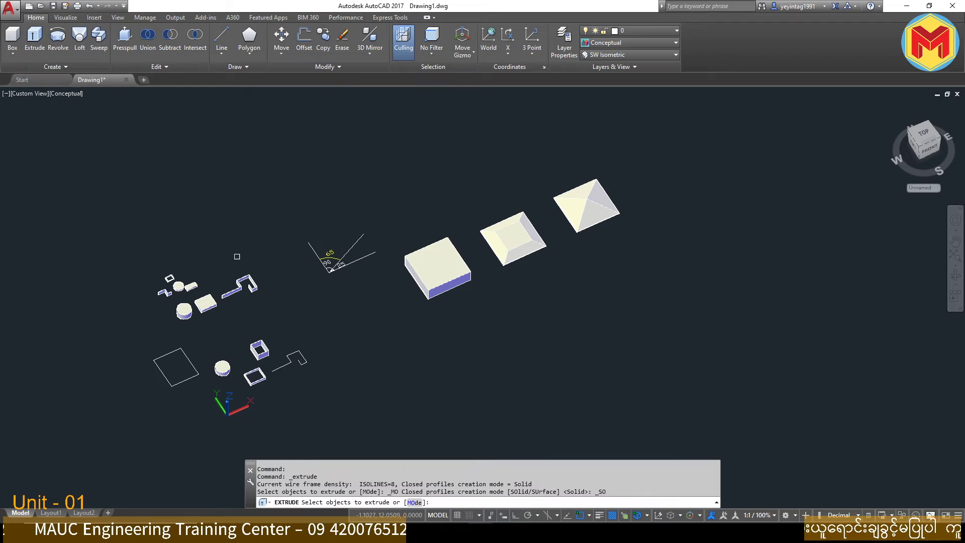
pyautogui.scroll(2, 176, 365)
pyautogui.click(221, 351)
pyautogui.click(181, 409)
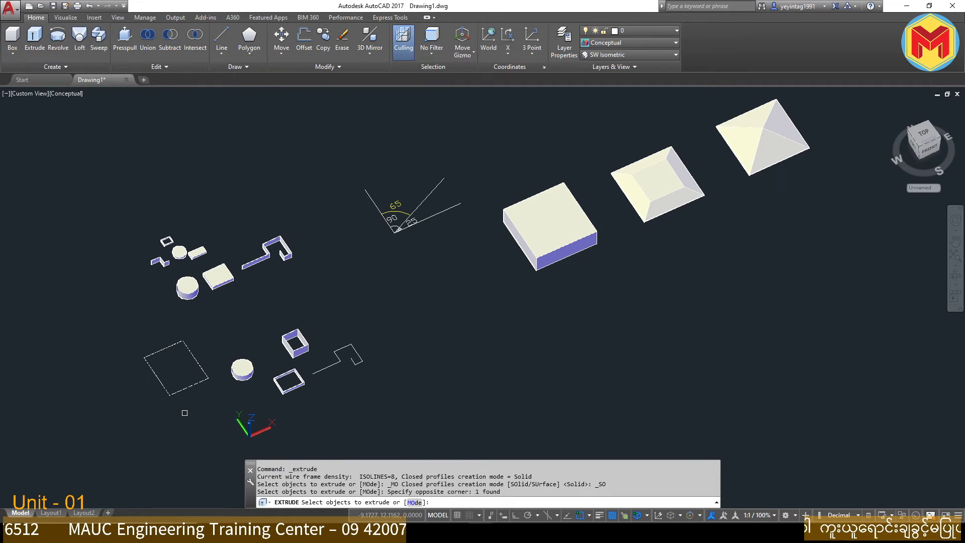
pyautogui.press('Return')
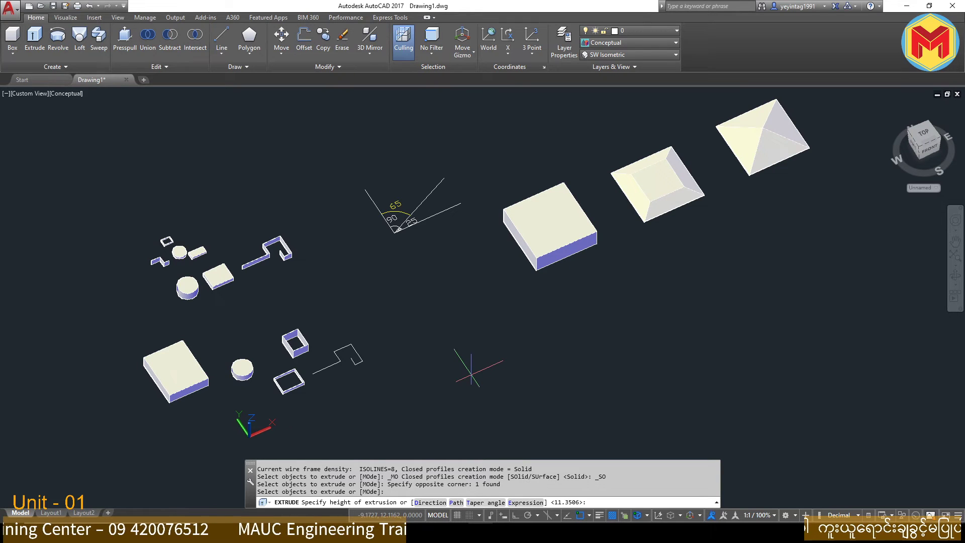
pyautogui.press('Escape')
pyautogui.scroll(5, 211, 342)
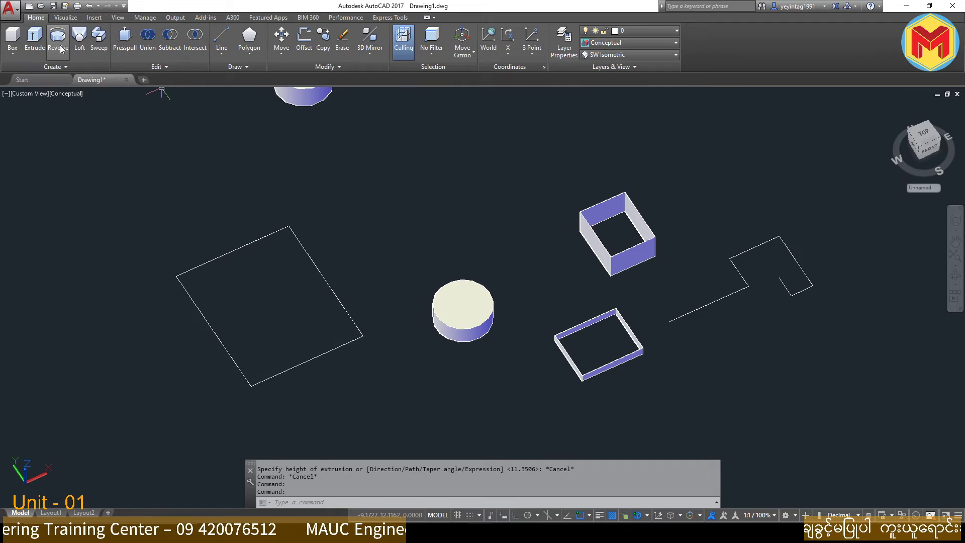
pyautogui.click(13, 38)
pyautogui.press('Escape')
pyautogui.press('Escape')
pyautogui.press('Escape')
pyautogui.scroll(-4, 159, 189)
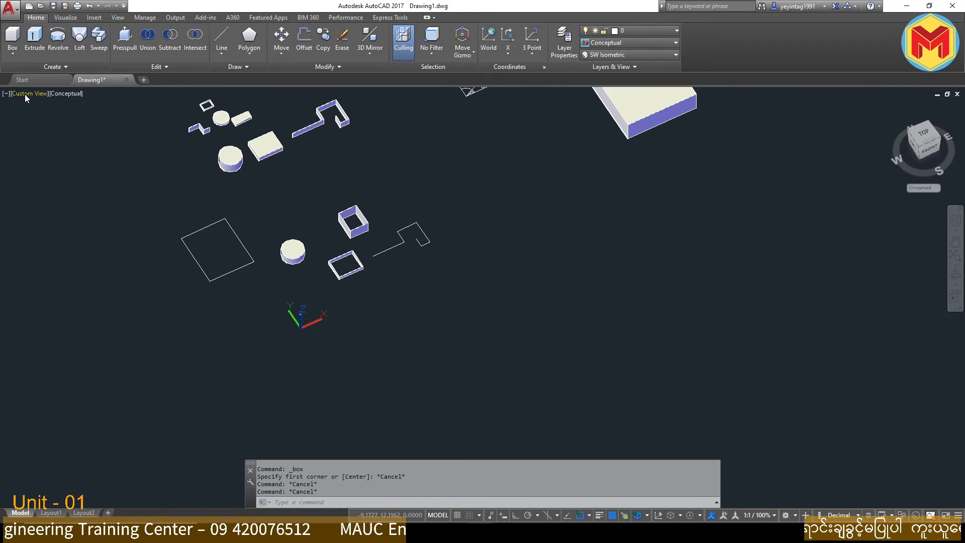
pyautogui.click(6, 93)
pyautogui.press('Escape')
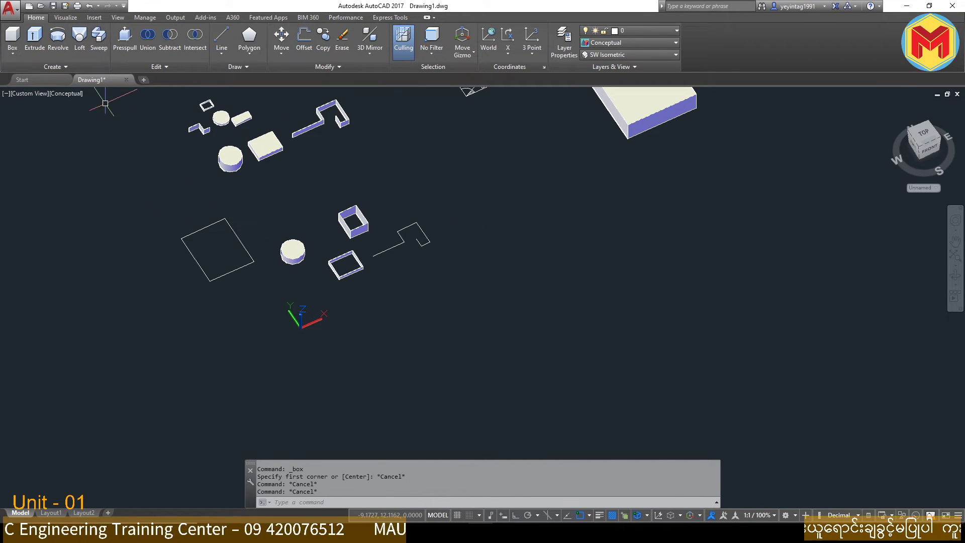
# Switch the model to the Top view with the 2D Wireframe visual style.
pyautogui.click(27, 93)
pyautogui.click(37, 119)
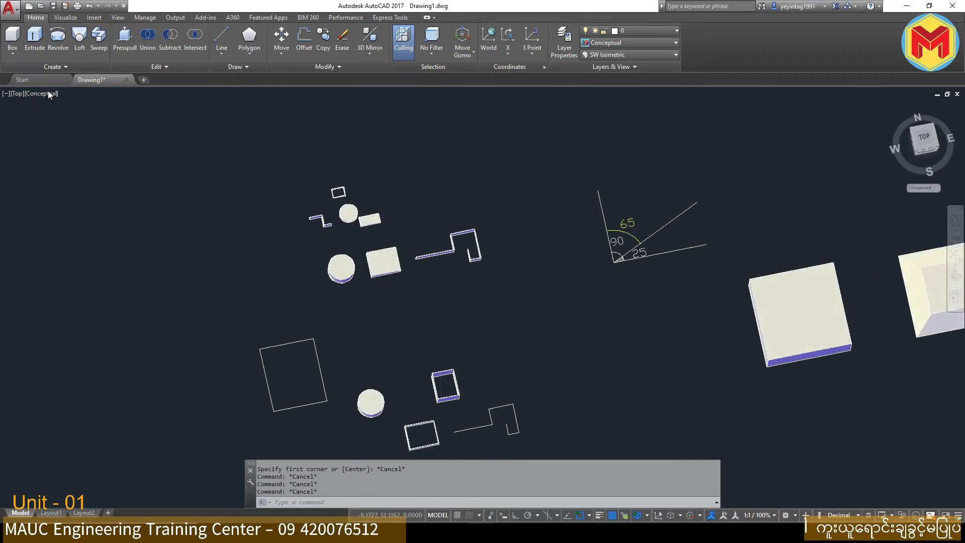
pyautogui.click(44, 93)
pyautogui.click(58, 121)
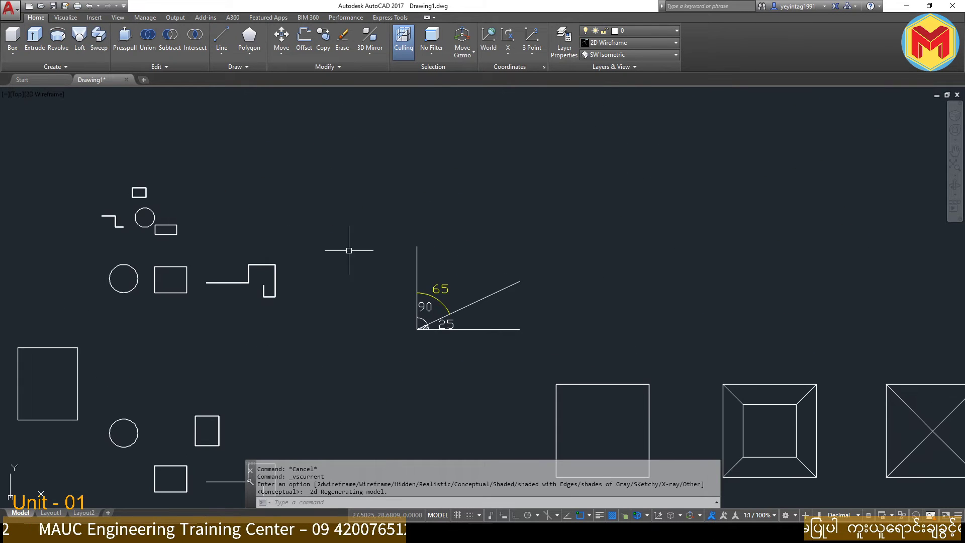
# Draw an open zigzag chain of eight connected line segments in the empty area above the existing open polyline.
pyautogui.scroll(3, 244, 261)
pyautogui.moveTo(302, 271); pyautogui.dragTo(294, 306, button='middle')
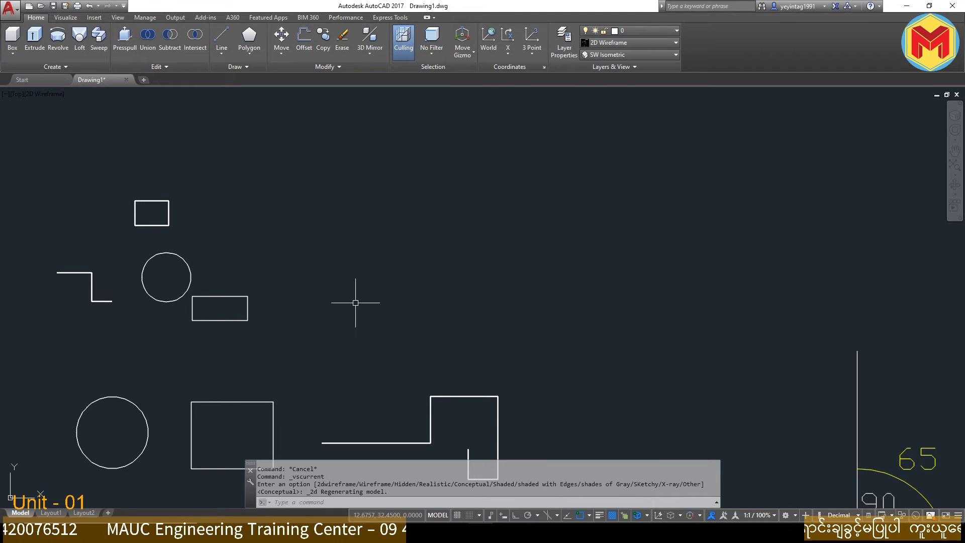
pyautogui.write('l')
pyautogui.press('Return')
pyautogui.click(327, 310)
pyautogui.click(411, 309)
pyautogui.click(411, 233)
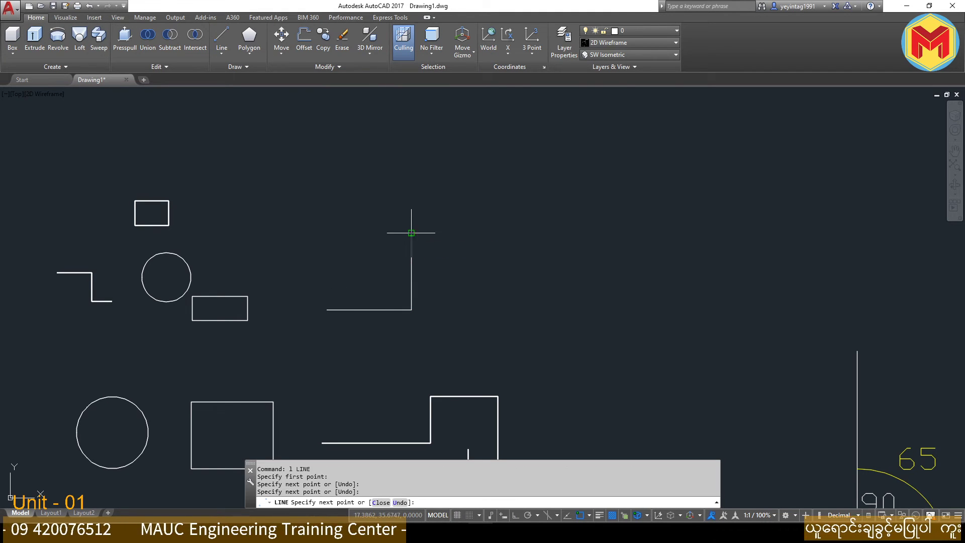
pyautogui.click(512, 232)
pyautogui.click(527, 333)
pyautogui.click(668, 317)
pyautogui.click(693, 234)
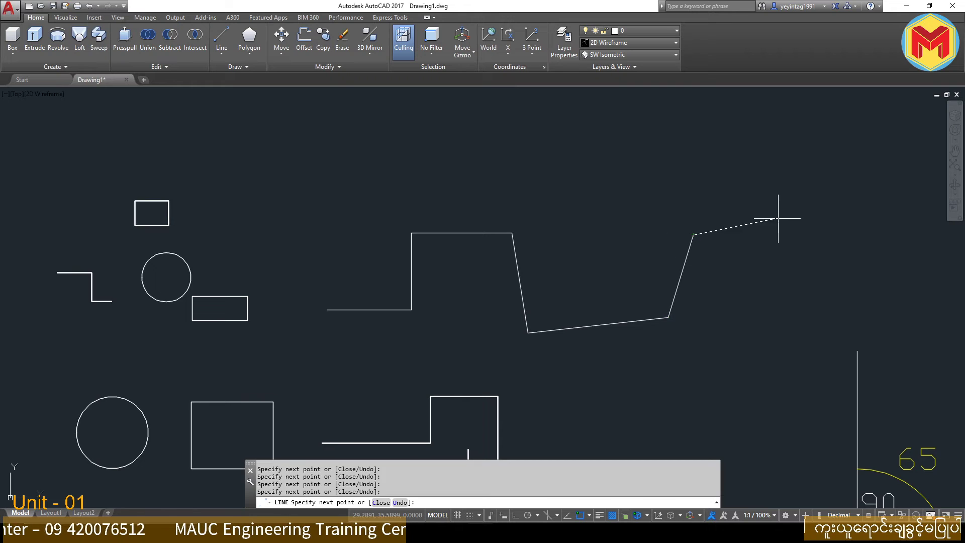
pyautogui.click(789, 221)
pyautogui.click(801, 290)
pyautogui.press('Return')
# Select the last two segments of the zigzag chain to check whether they are separate objects.
pyautogui.click(801, 263)
pyautogui.click(769, 229)
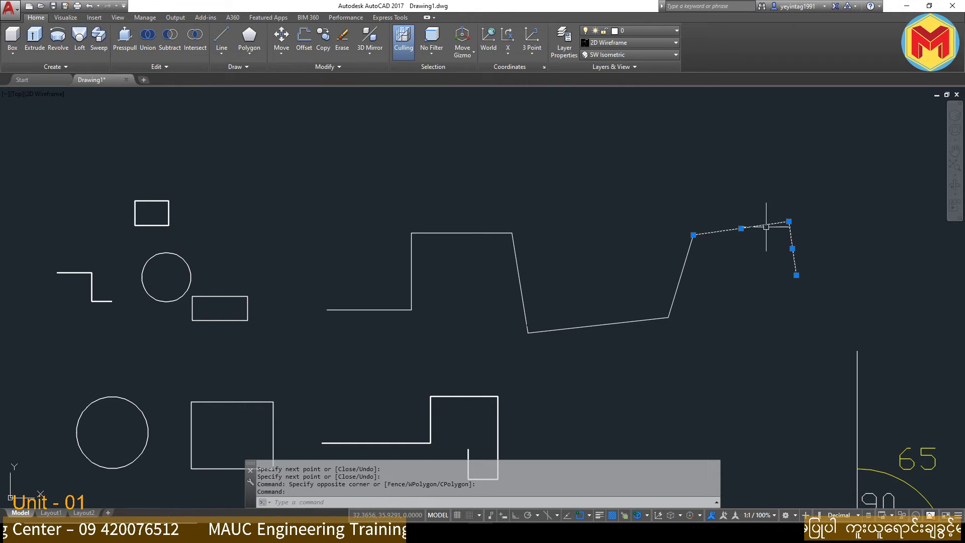
pyautogui.press('Escape')
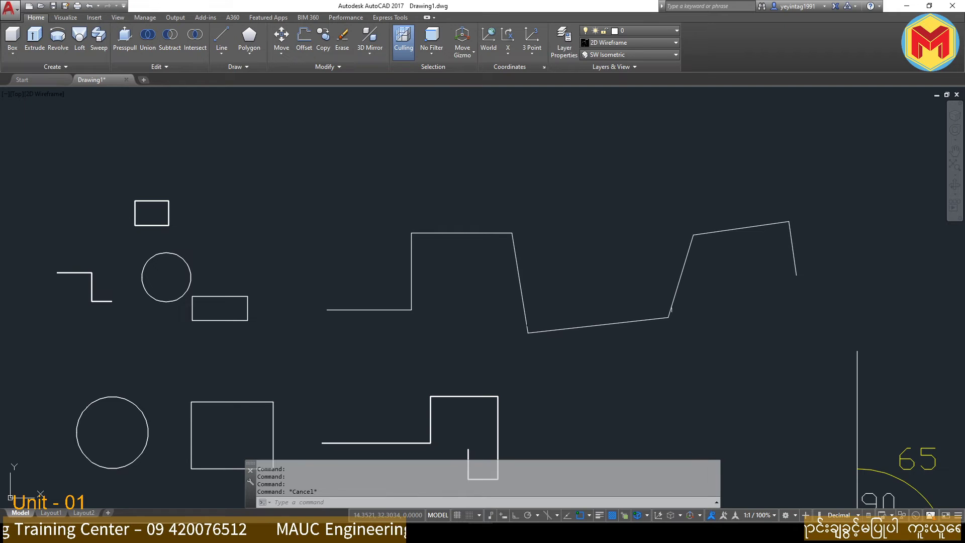
# Copy the 65 label of the angle diagram to the empty space above the diagram.
pyautogui.scroll(-5, 553, 241)
pyautogui.scroll(5, 570, 281)
pyautogui.scroll(-3, 567, 301)
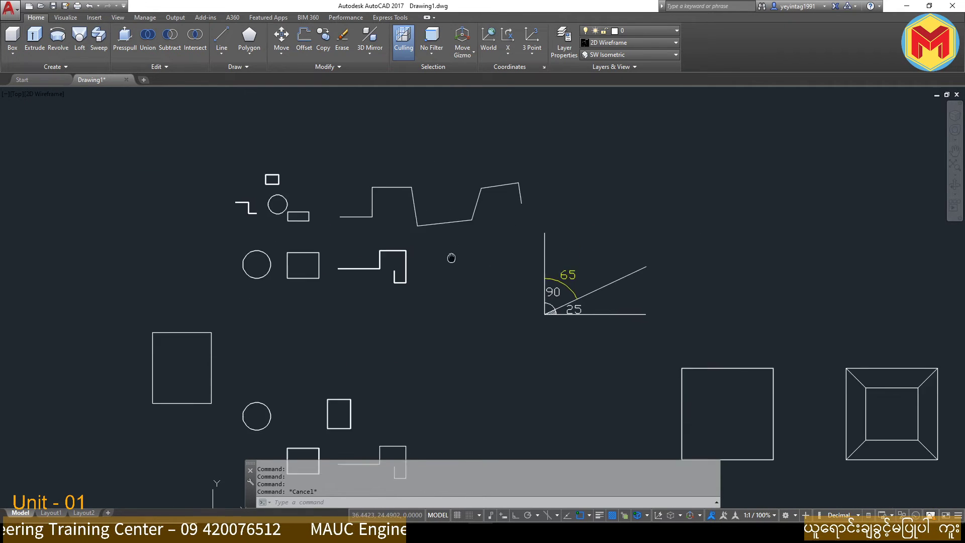
pyautogui.scroll(3, 567, 315)
pyautogui.click(567, 315)
pyautogui.write('co')
pyautogui.press('Return')
pyautogui.click(586, 276)
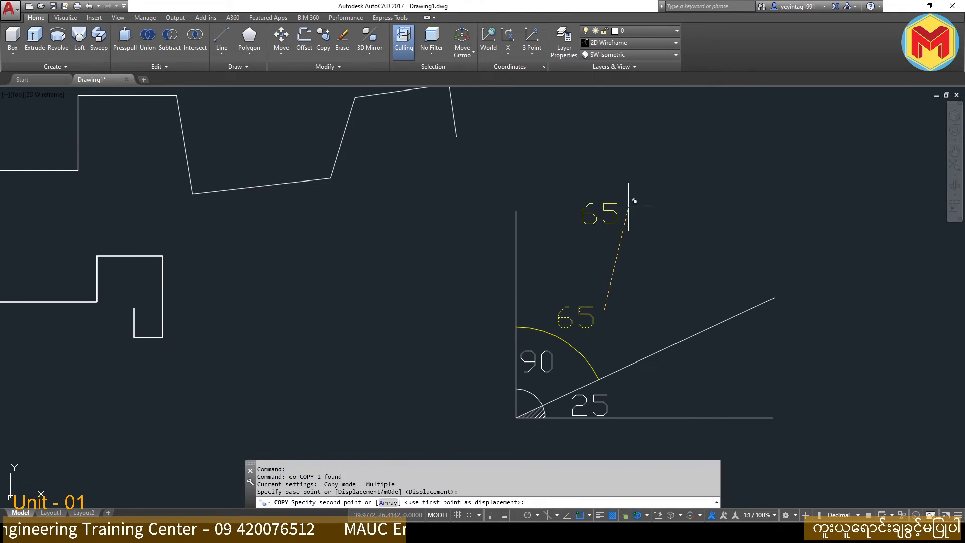
pyautogui.click(633, 162)
pyautogui.press('Return')
# Change the copied label's text to "Join (J)".
pyautogui.doubleClick(633, 162)
pyautogui.write('J')
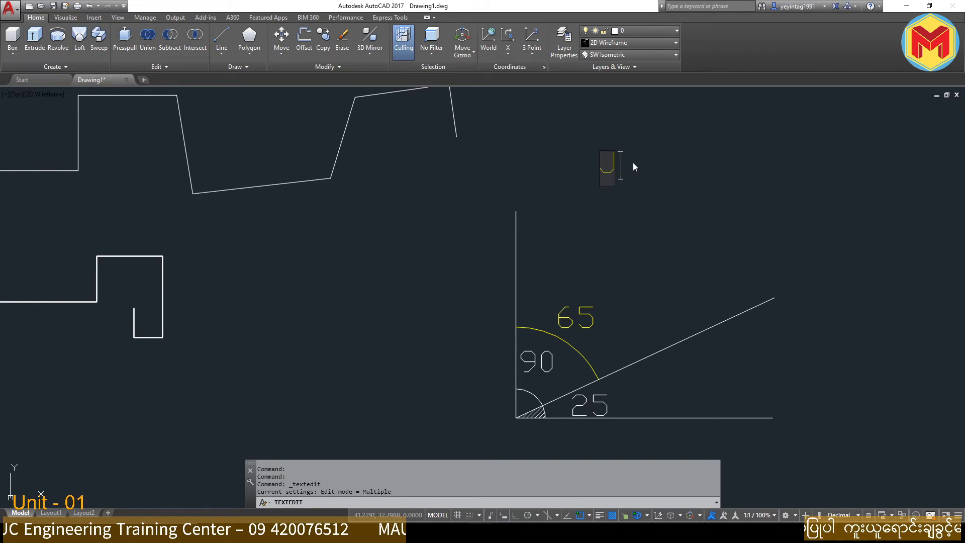
pyautogui.write('oin (')
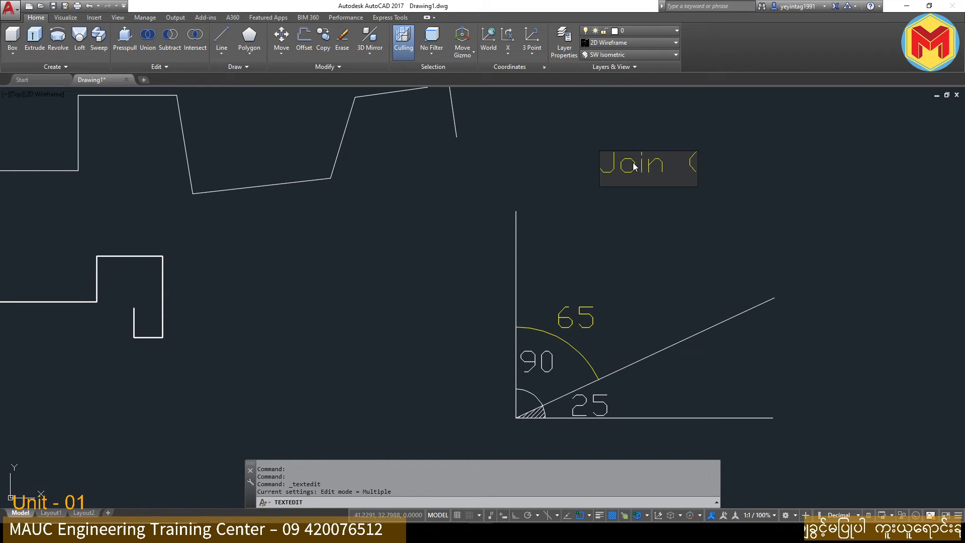
pyautogui.write('J)')
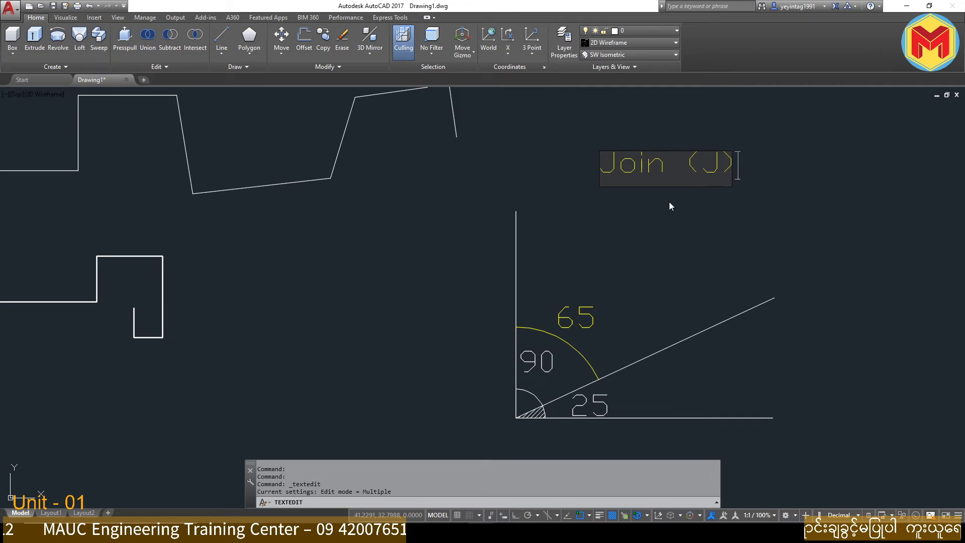
pyautogui.press('Return')
pyautogui.press('Escape')
# Select the first segments of the zigzag chain individually to examine how the unjoined lines behave.
pyautogui.moveTo(642, 187); pyautogui.dragTo(671, 257, button='middle')
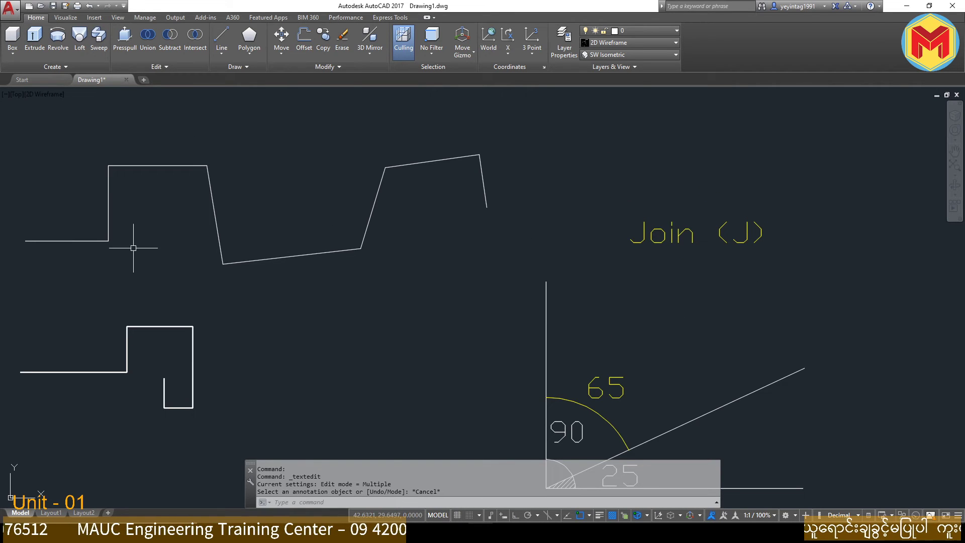
pyautogui.click(98, 248)
pyautogui.click(62, 233)
pyautogui.click(131, 217)
pyautogui.click(99, 225)
pyautogui.click(254, 180)
pyautogui.click(204, 231)
pyautogui.press('Escape')
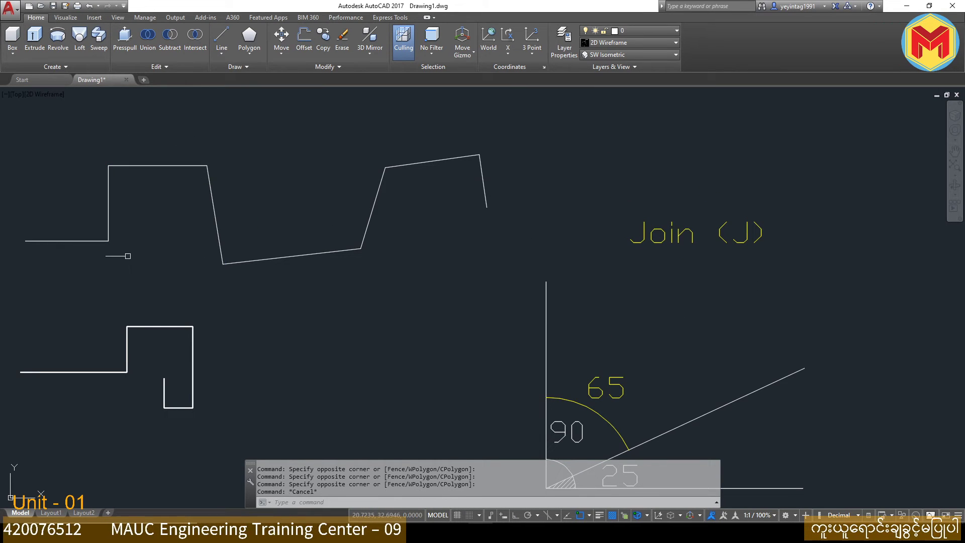
pyautogui.click(76, 240)
pyautogui.click(108, 213)
pyautogui.click(154, 209)
pyautogui.click(138, 132)
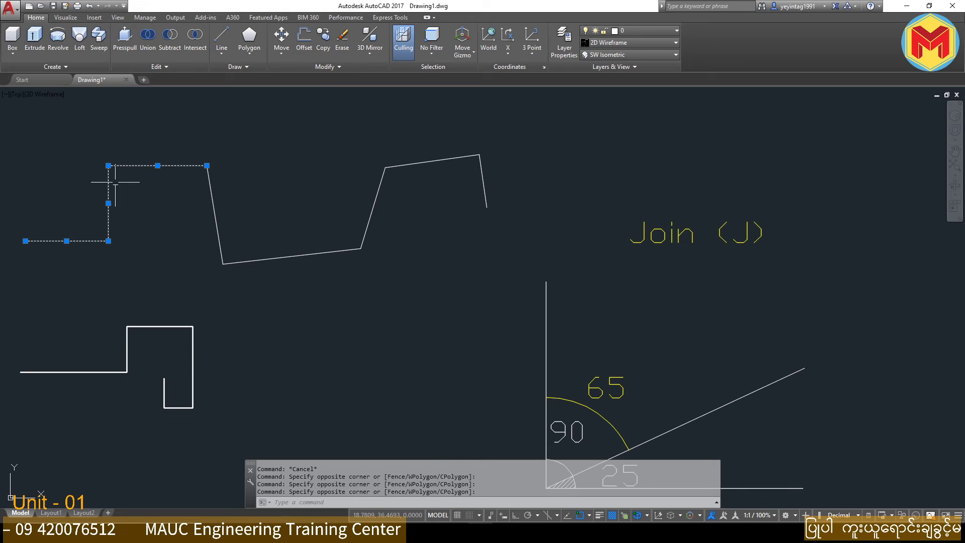
pyautogui.press('Escape')
# Join all segments of the zigzag line chain into a single polyline.
pyautogui.scroll(-2, 220, 245)
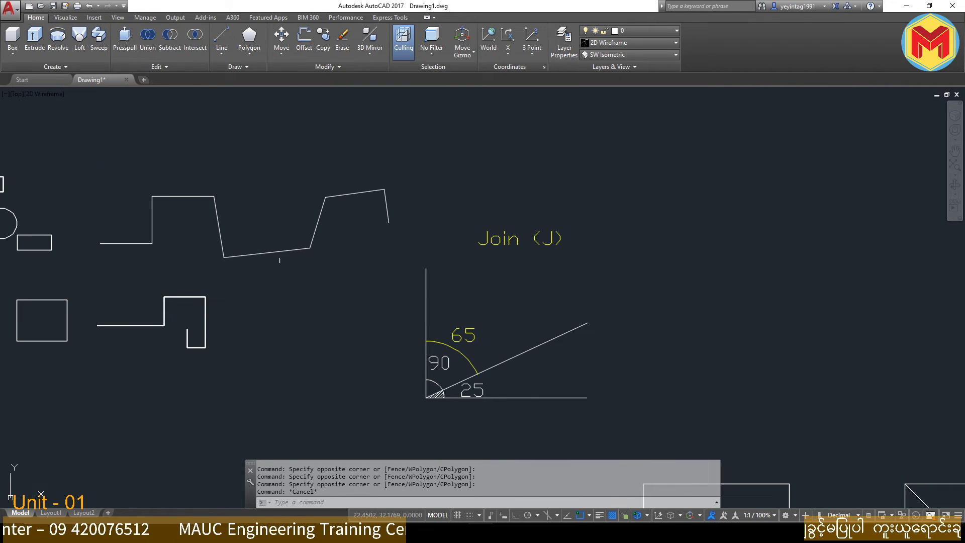
pyautogui.scroll(2, 342, 255)
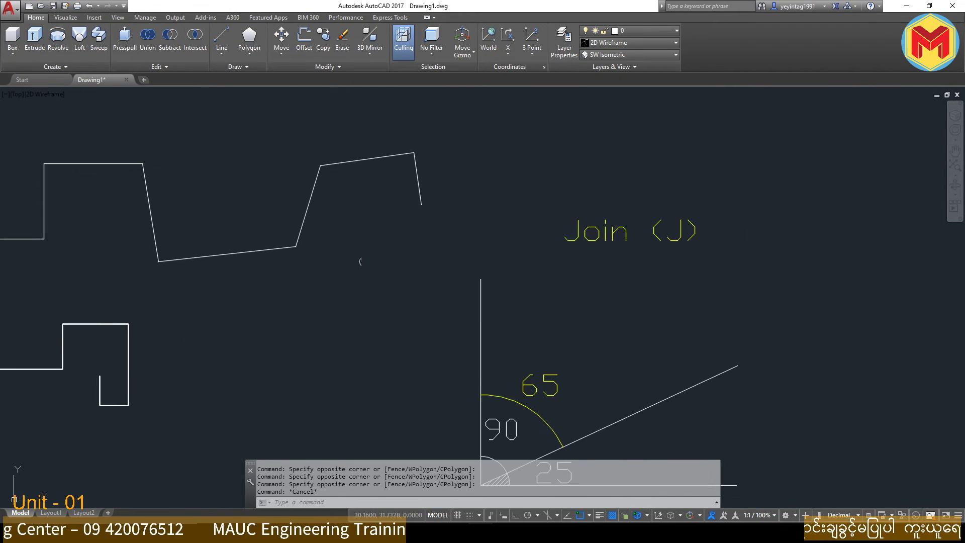
pyautogui.write('j')
pyautogui.press('Return')
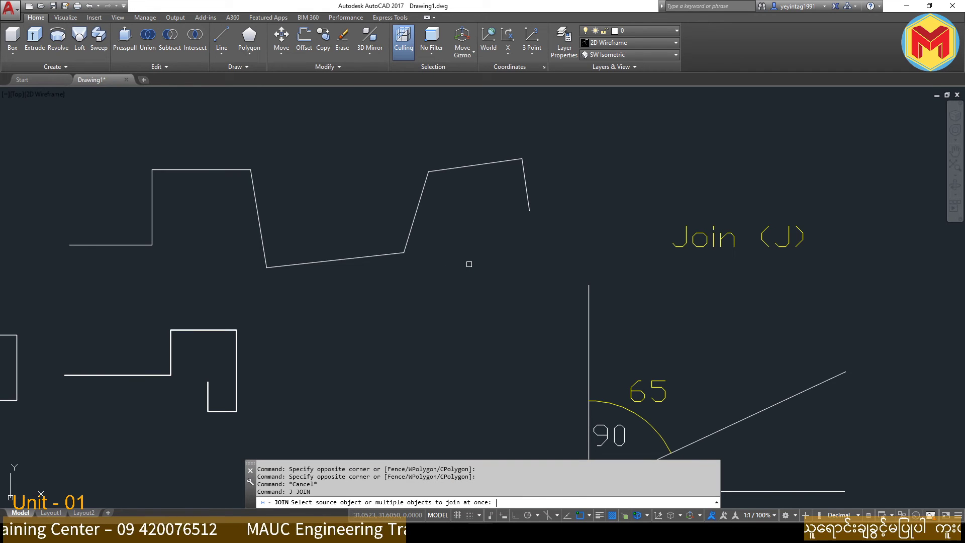
pyautogui.click(457, 195)
pyautogui.click(522, 154)
pyautogui.click(539, 189)
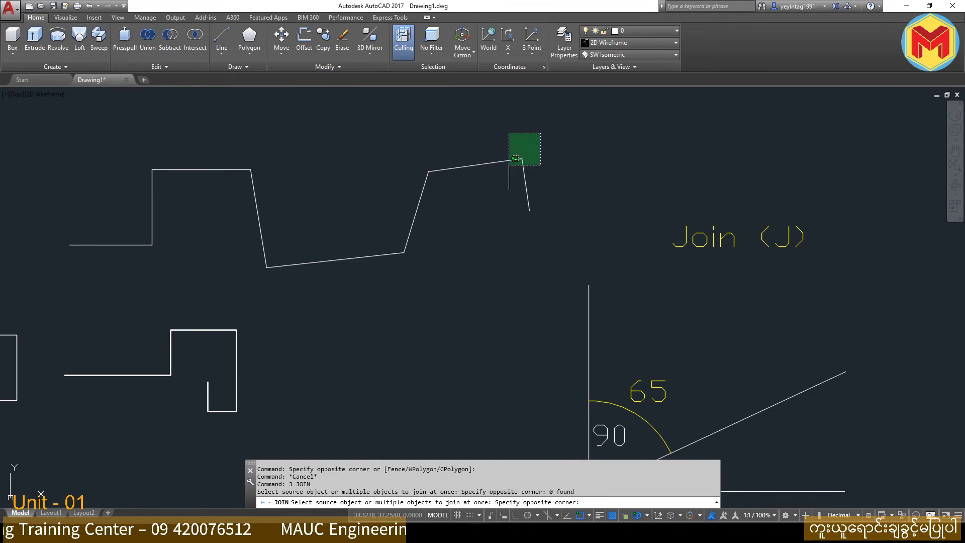
pyautogui.click(433, 131)
pyautogui.click(467, 145)
pyautogui.click(48, 280)
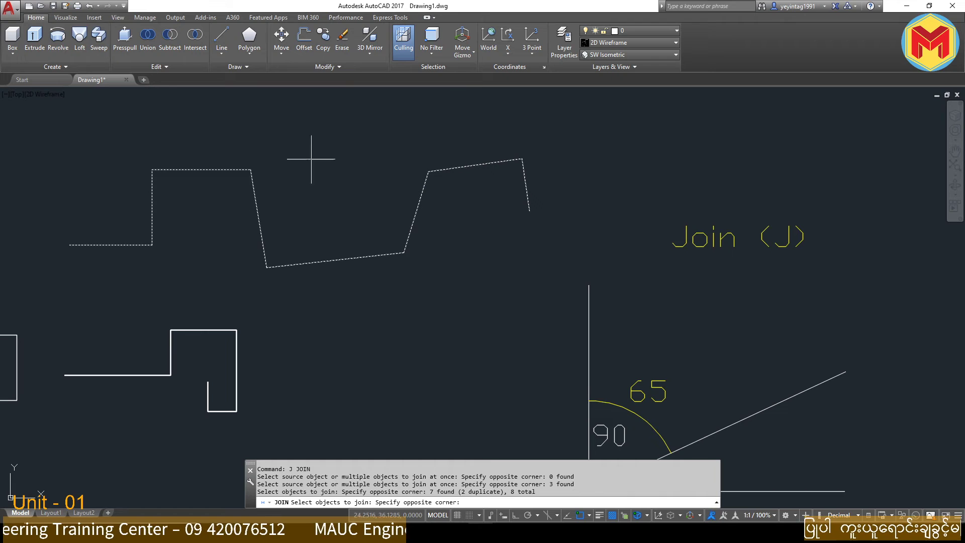
pyautogui.click(312, 159)
pyautogui.click(42, 287)
pyautogui.click(529, 139)
pyautogui.click(53, 272)
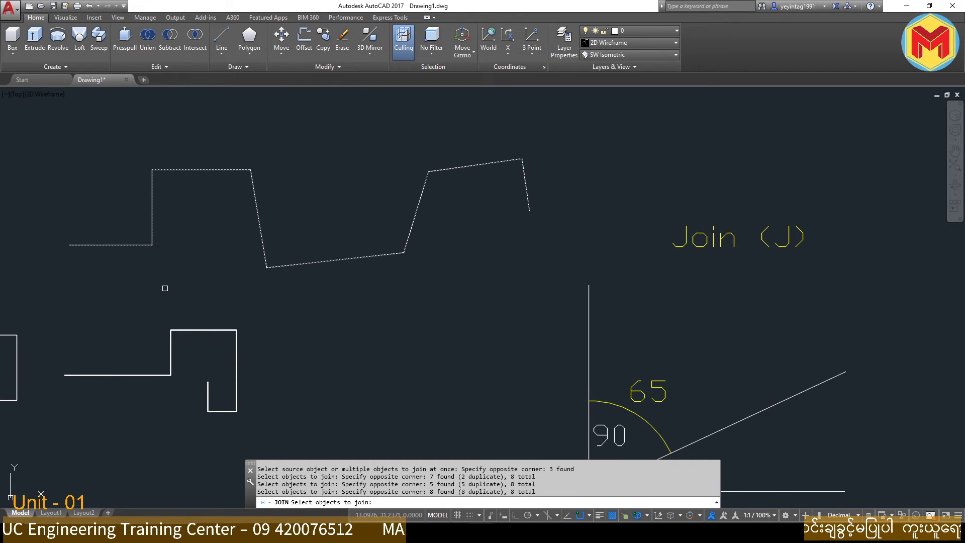
pyautogui.press('Return')
# Select the joined zigzag to check that it behaves as one object, and clear the selection.
pyautogui.click(143, 245)
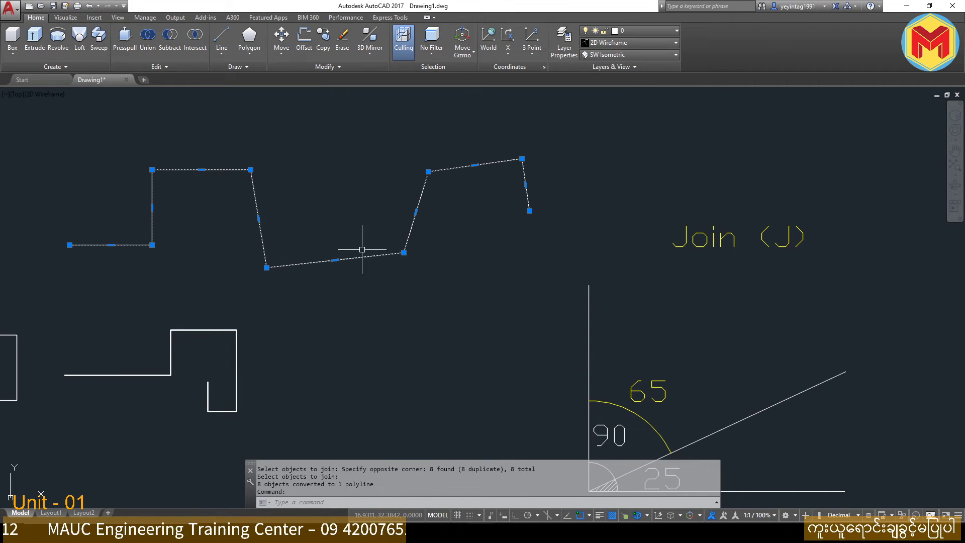
pyautogui.press('Escape')
pyautogui.press('Escape')
# Copy the "Join (J)" label to a spot directly above the original.
pyautogui.scroll(-2, 362, 249)
pyautogui.click(559, 249)
pyautogui.write('co')
pyautogui.press('Return')
pyautogui.click(707, 278)
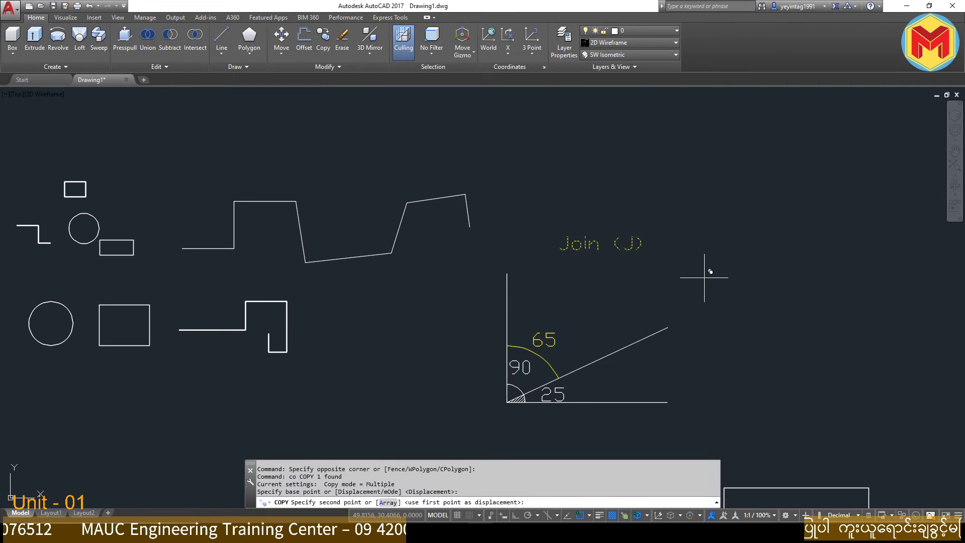
pyautogui.click(706, 251)
pyautogui.press('Return')
# Change the upper label's text to "Explode (X)".
pyautogui.scroll(2, 594, 232)
pyautogui.doubleClick(578, 213)
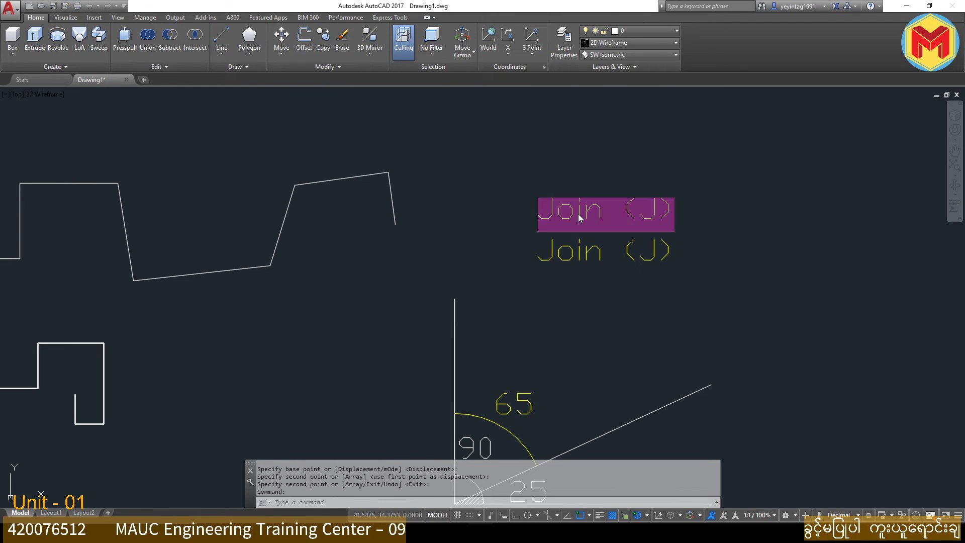
pyautogui.write('Explode (X)')
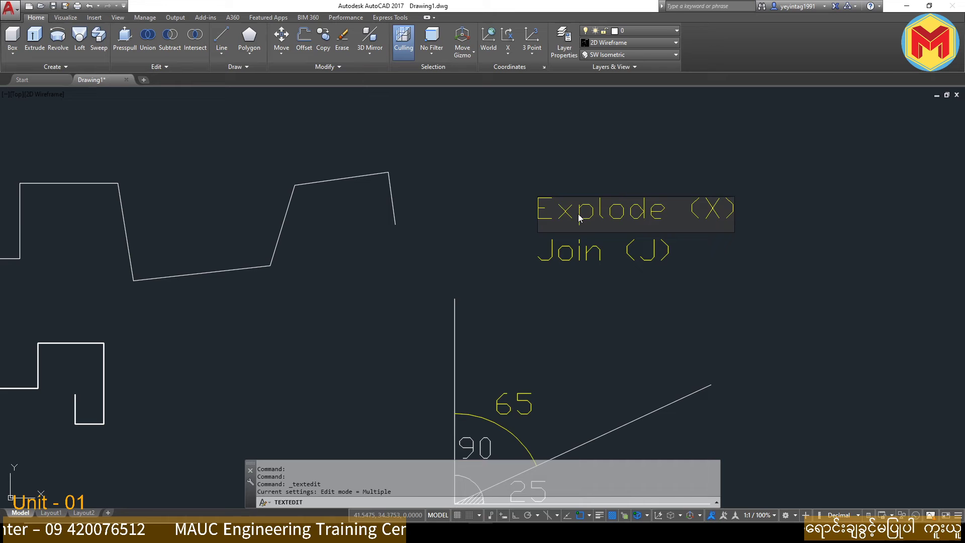
pyautogui.click(632, 276)
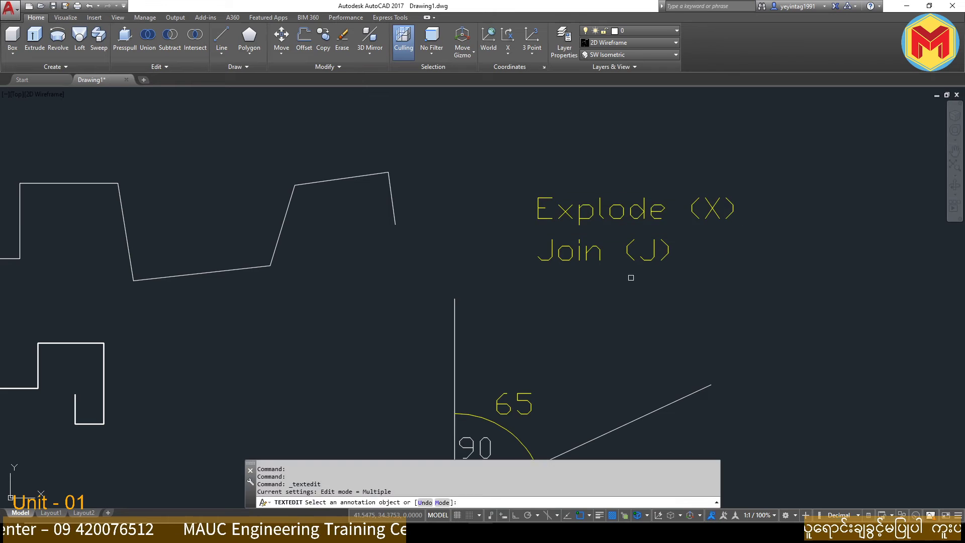
pyautogui.press('Escape')
# Select the zigzag polyline near its lower bend to review it as one object, and clear the selection.
pyautogui.scroll(3, 629, 272)
pyautogui.scroll(-2, 593, 301)
pyautogui.moveTo(483, 308); pyautogui.dragTo(684, 278, button='middle')
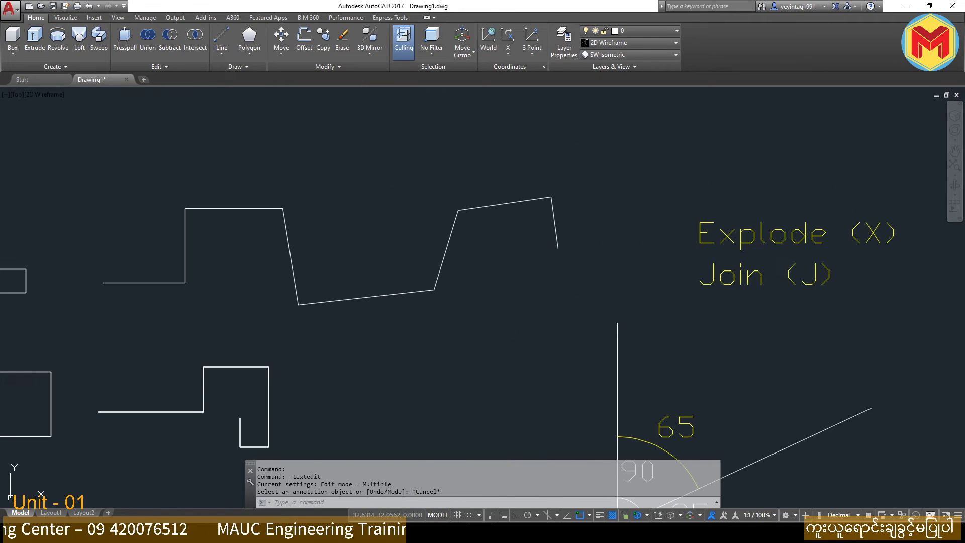
pyautogui.click(446, 271)
pyautogui.click(421, 286)
pyautogui.press('Escape')
pyautogui.press('Escape')
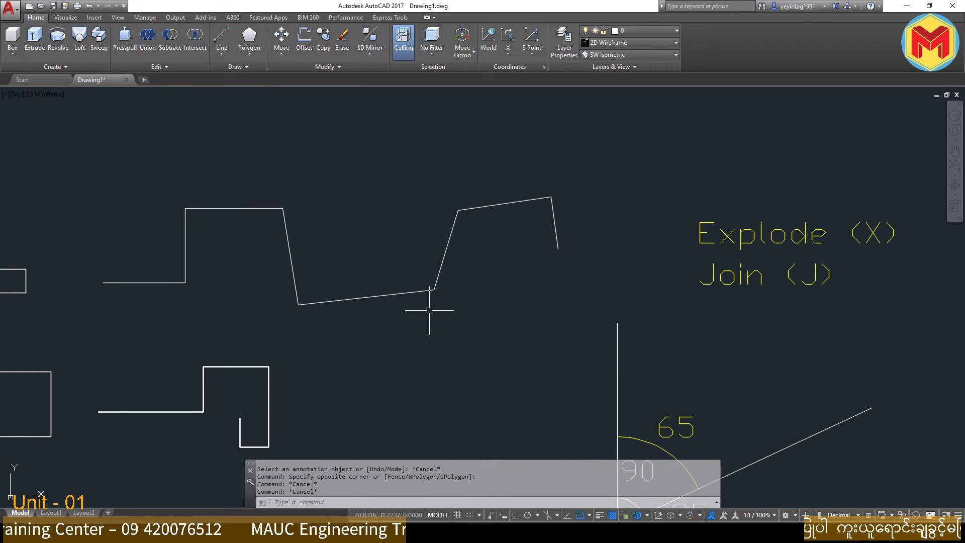
# Explode the zigzag polyline into separate line segments.
pyautogui.write('x')
pyautogui.press('Return')
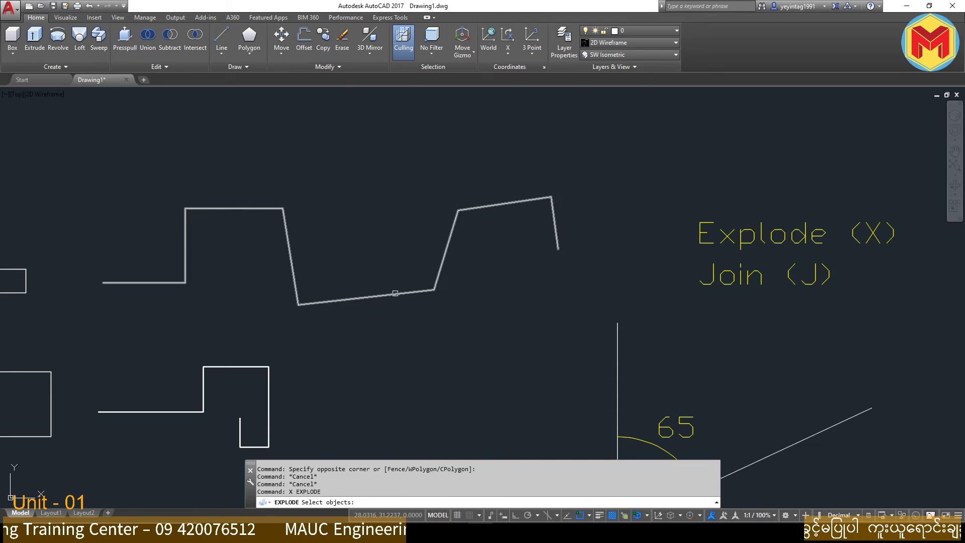
pyautogui.click(395, 294)
pyautogui.press('Return')
# Select several segments of the exploded zigzag one by one to check that they are separate, and clear the selection.
pyautogui.click(388, 313)
pyautogui.click(368, 273)
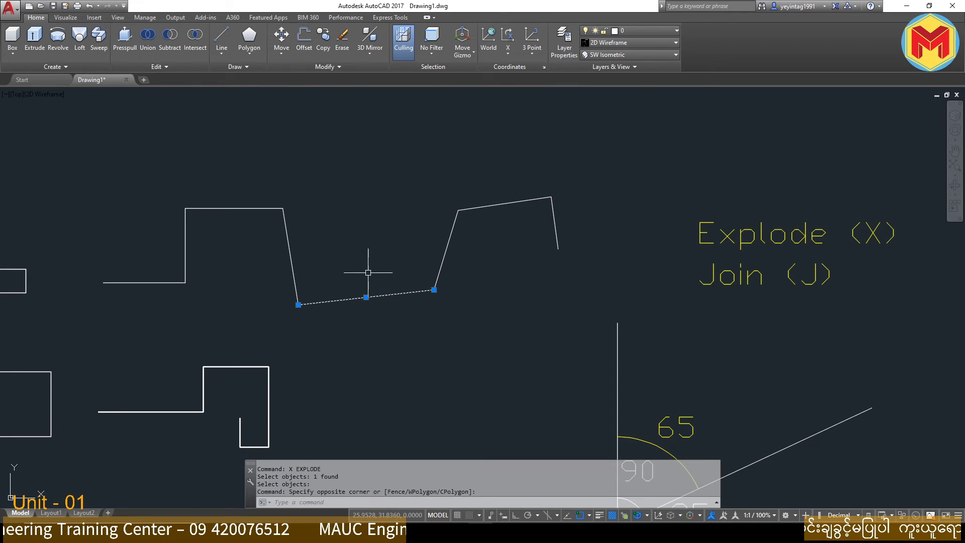
pyautogui.click(453, 274)
pyautogui.click(402, 270)
pyautogui.click(475, 246)
pyautogui.click(495, 184)
pyautogui.click(600, 184)
pyautogui.click(553, 232)
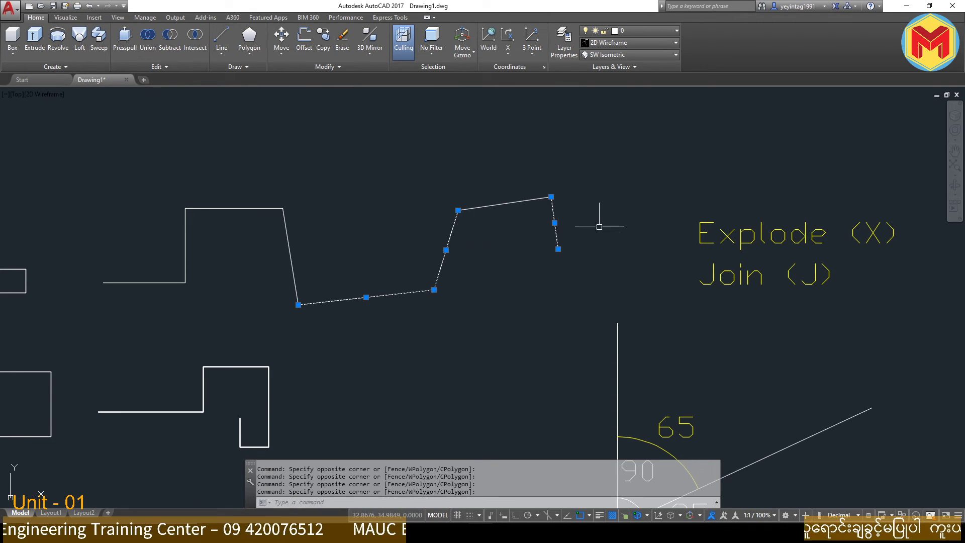
pyautogui.scroll(-2, 678, 269)
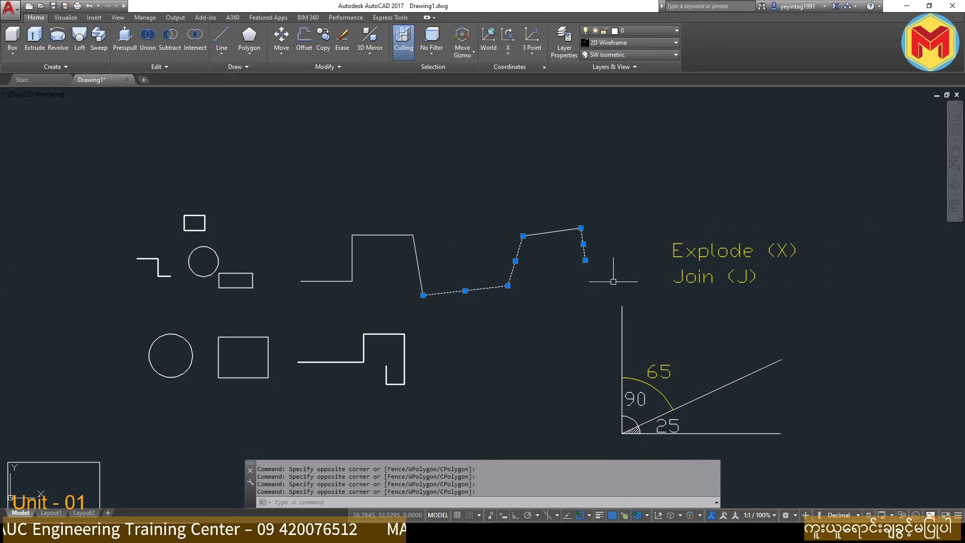
pyautogui.press('Escape')
pyautogui.press('Escape')
# Draw a nearly square rectangle in the empty space to the right of the Explode and Join labels.
pyautogui.moveTo(681, 282); pyautogui.dragTo(411, 292, button='middle')
pyautogui.write('rec')
pyautogui.press('Return')
pyautogui.click(620, 314)
pyautogui.click(722, 210)
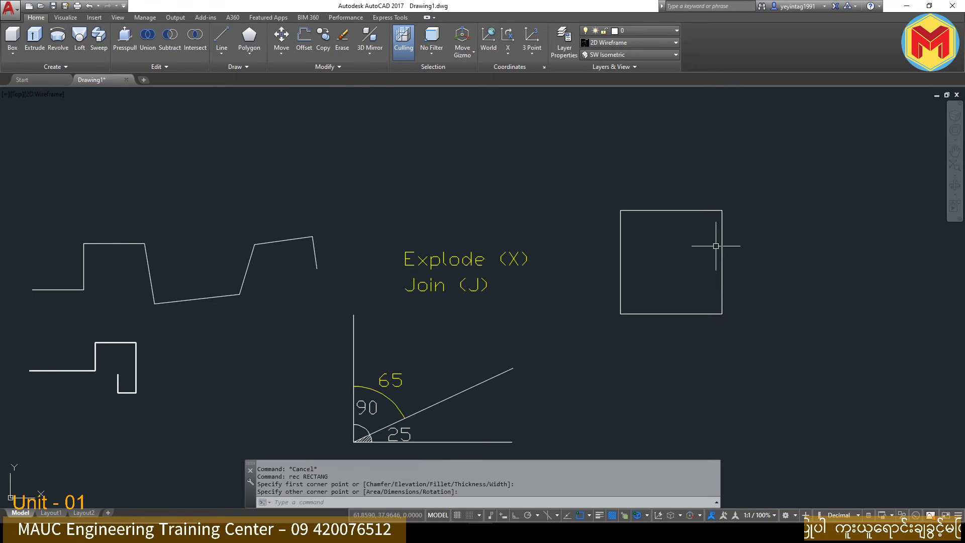
# Select the new rectangle to check that it is a single object, and clear the selection.
pyautogui.click(722, 260)
pyautogui.moveTo(720, 267); pyautogui.dragTo(524, 303, button='middle')
pyautogui.scroll(2, 524, 303)
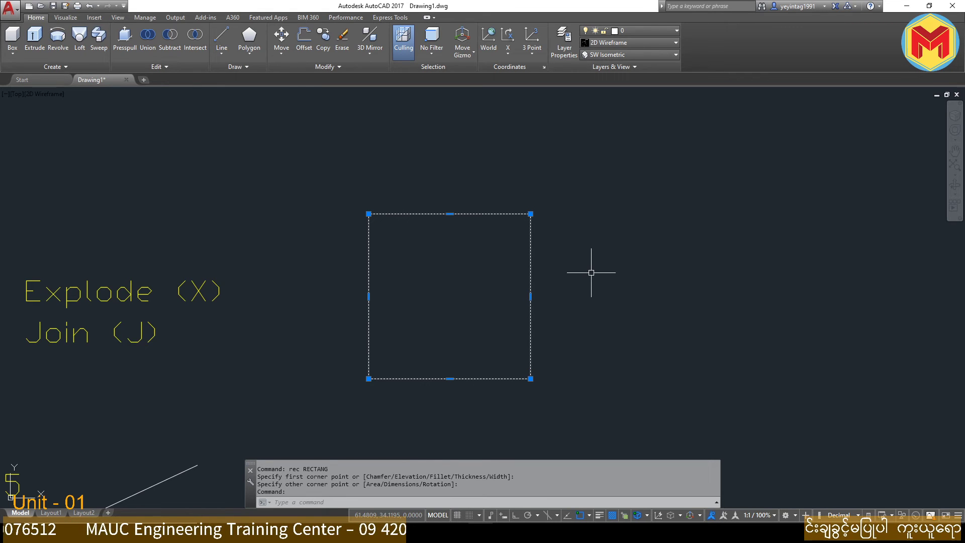
pyautogui.press('Escape')
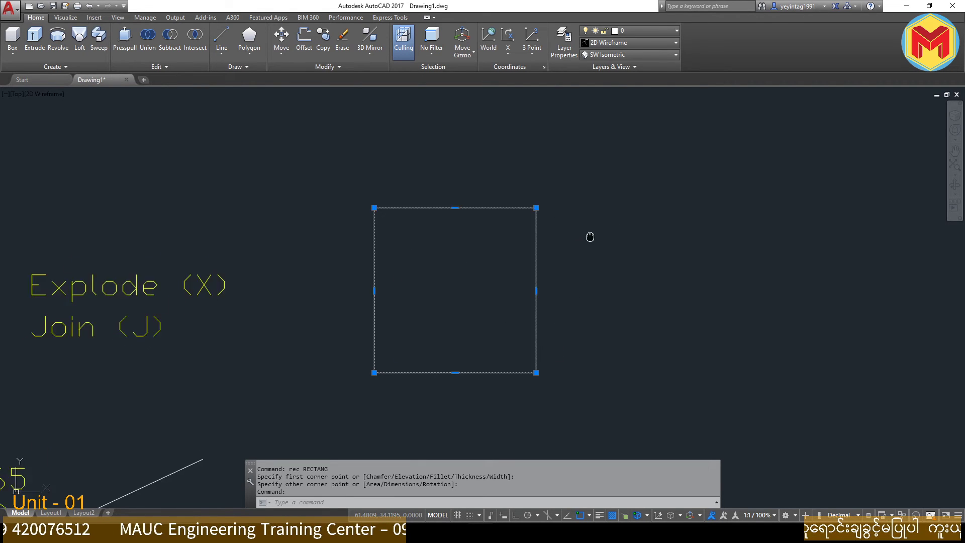
# Explode the rectangle beside the labels into separate lines.
pyautogui.moveTo(190, 318); pyautogui.dragTo(242, 269, button='middle')
pyautogui.write('x')
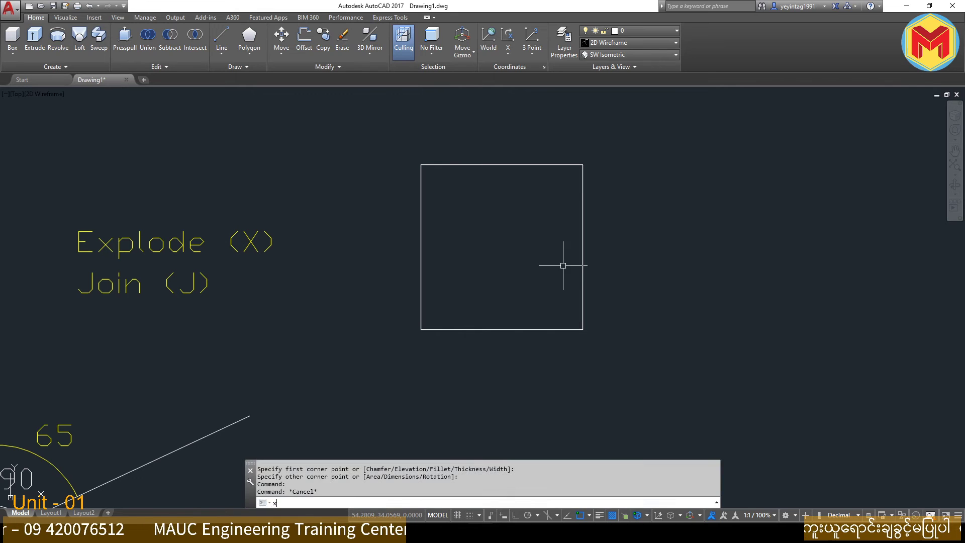
pyautogui.press('Return')
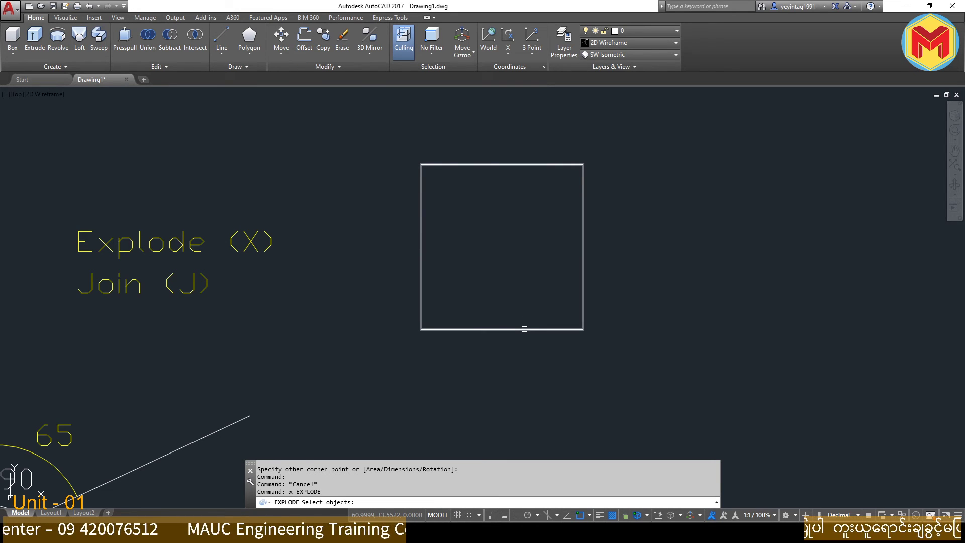
pyautogui.click(524, 329)
pyautogui.press('Return')
# Select the exploded rectangle's sides individually to check that they are separate lines.
pyautogui.click(524, 329)
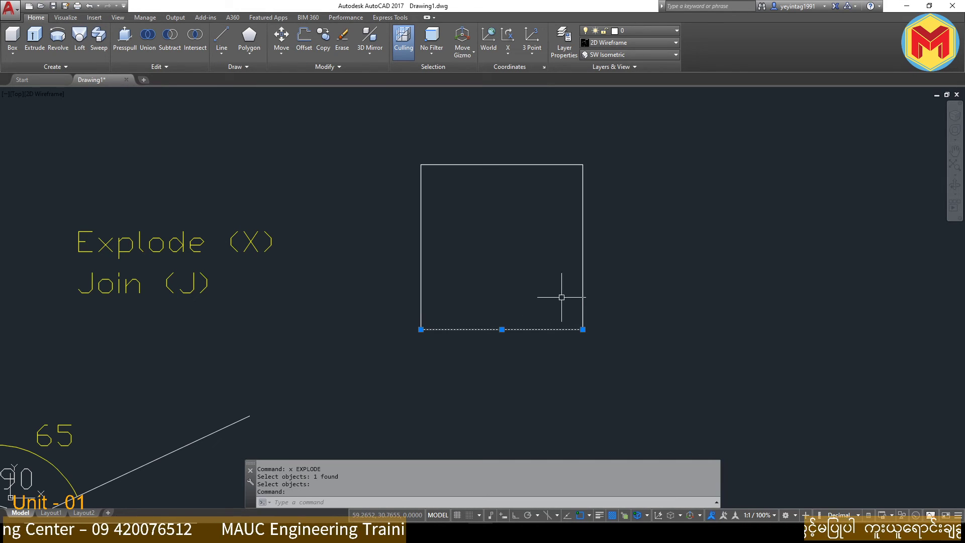
pyautogui.click(581, 289)
pyautogui.press('Escape')
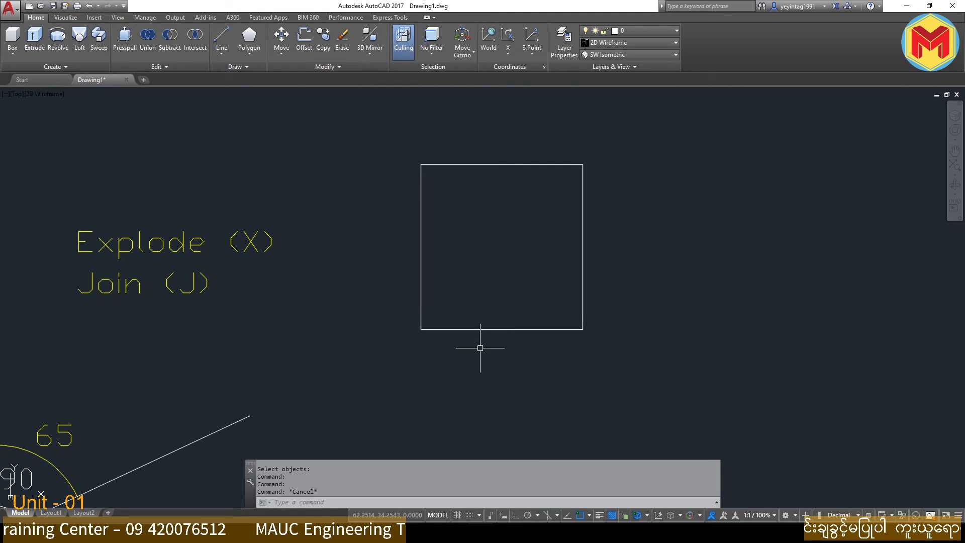
pyautogui.click(430, 161)
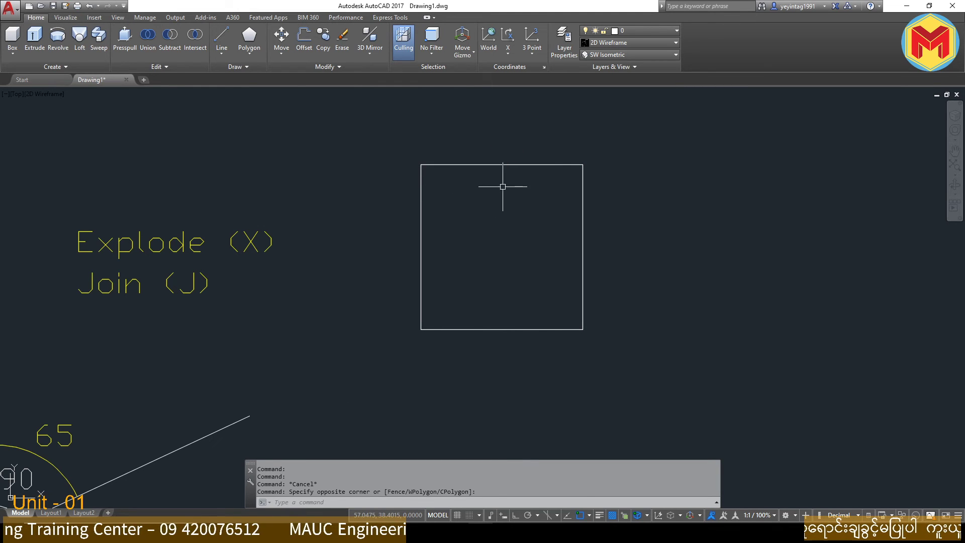
# Join the four sides of the exploded rectangle into one polyline.
pyautogui.write('j')
pyautogui.press('Return')
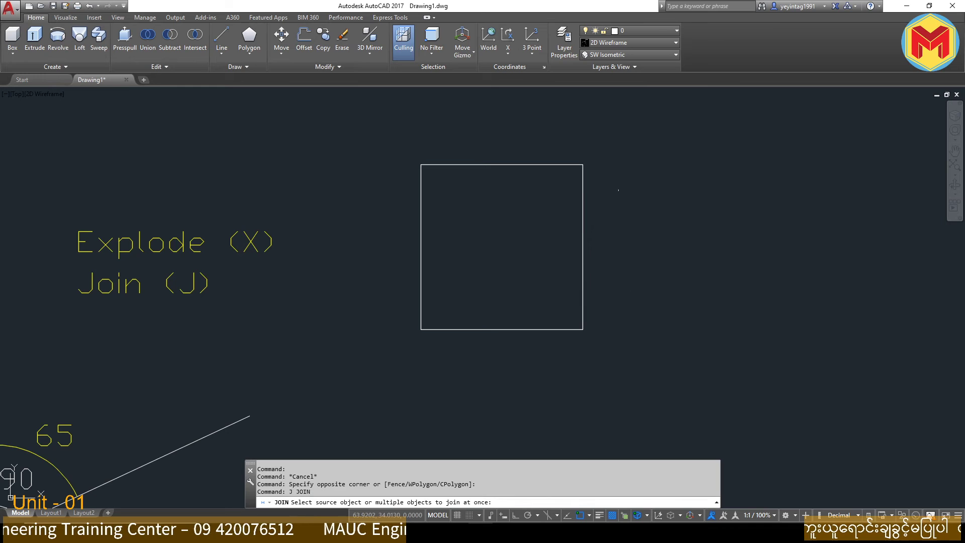
pyautogui.click(623, 142)
pyautogui.click(407, 347)
pyautogui.press('Return')
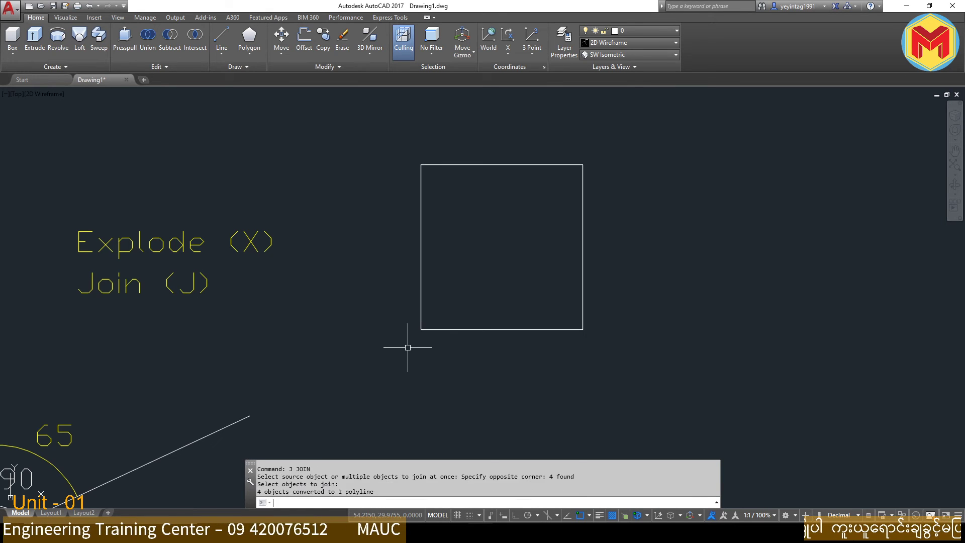
# Select the rejoined rectangle to check that its sides form one object, and clear the selection.
pyautogui.click(446, 329)
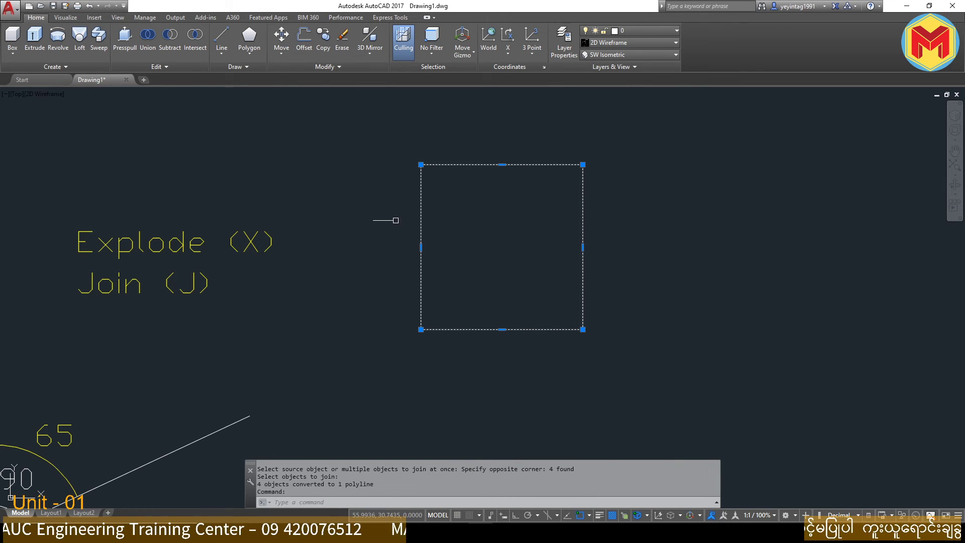
pyautogui.scroll(-4, 694, 316)
pyautogui.press('Escape')
pyautogui.scroll(4, 464, 312)
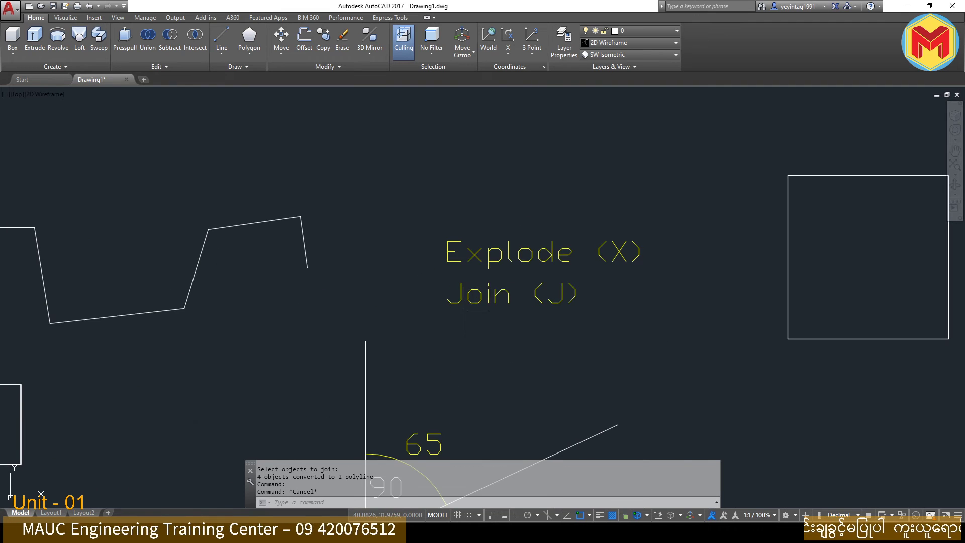
pyautogui.scroll(2, 612, 298)
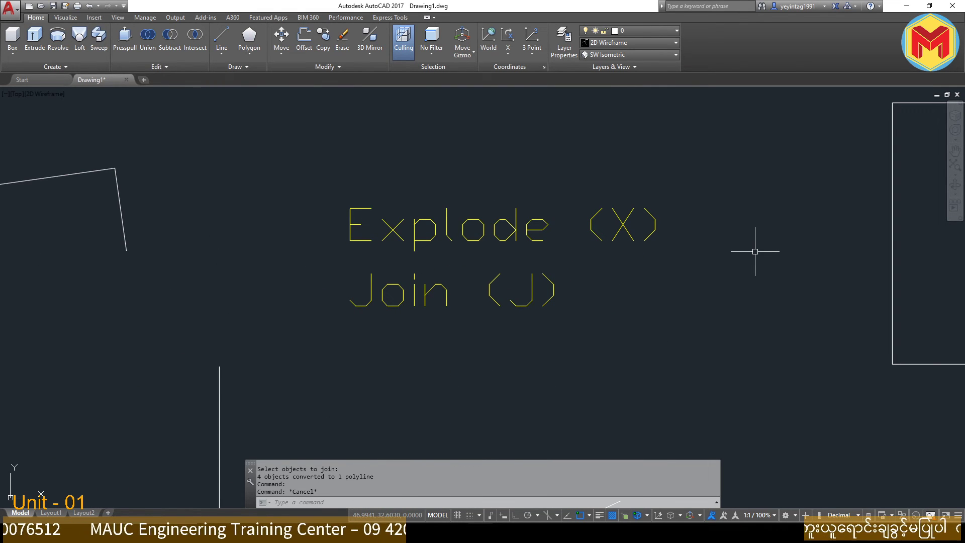
pyautogui.scroll(-4, 755, 252)
pyautogui.moveTo(754, 258); pyautogui.dragTo(664, 275, button='middle')
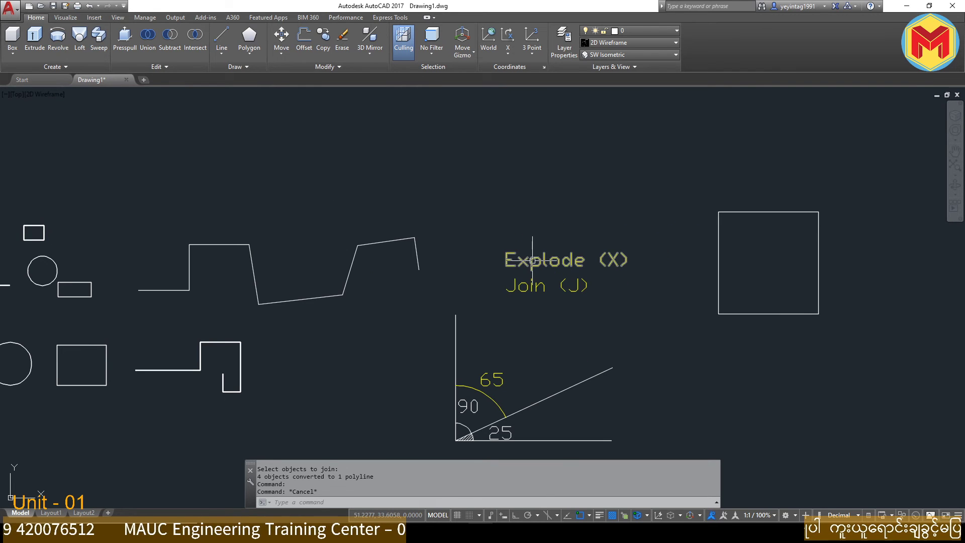
pyautogui.scroll(4, 334, 280)
pyautogui.scroll(-4, 417, 300)
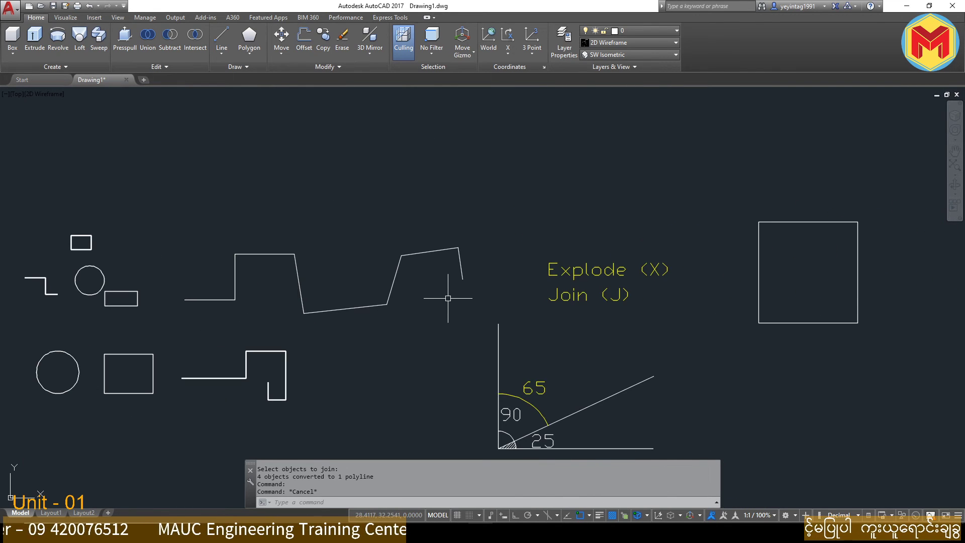
# Draw two separate slanted lines above the Explode label, leaving a small gap between their near ends.
pyautogui.scroll(4, 443, 289)
pyautogui.write('l')
pyautogui.press('Return')
pyautogui.click(352, 306)
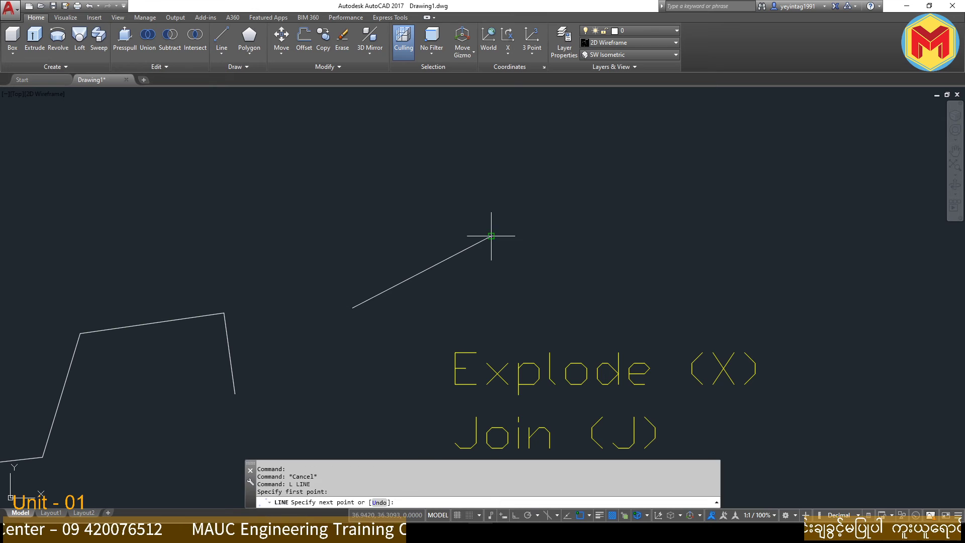
pyautogui.click(492, 235)
pyautogui.press('Return')
pyautogui.press('Return')
pyautogui.click(509, 221)
pyautogui.click(554, 132)
pyautogui.press('Return')
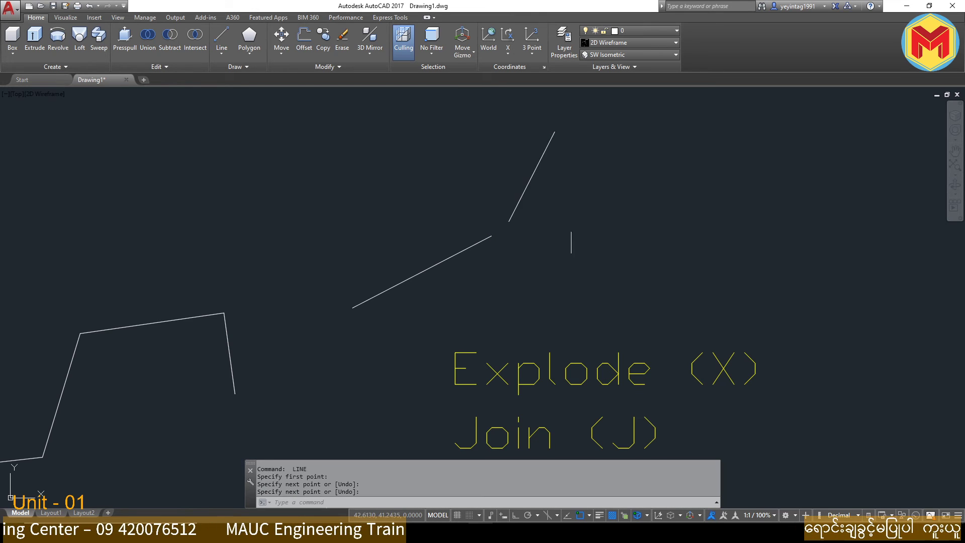
pyautogui.scroll(4, 489, 229)
pyautogui.scroll(-4, 557, 217)
pyautogui.scroll(4, 540, 225)
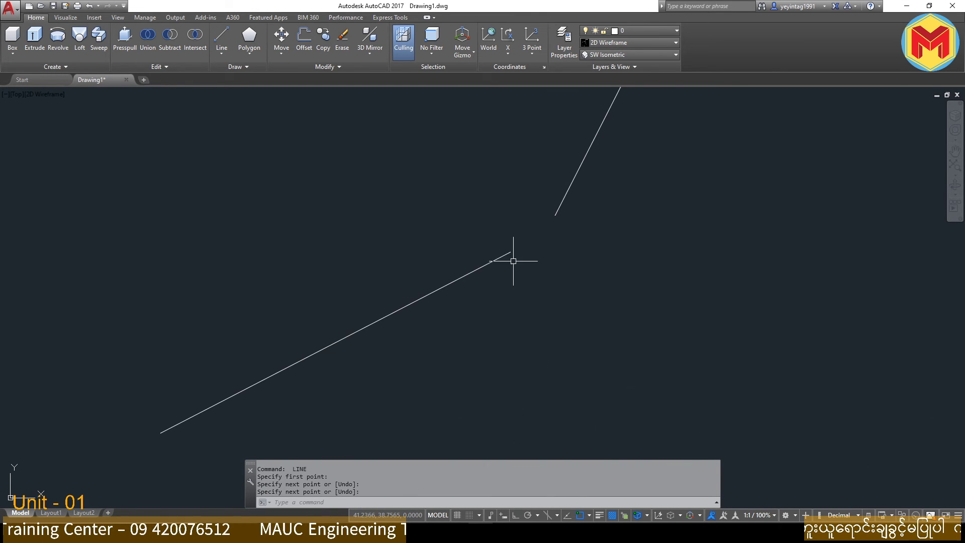
# Try to join the two slanted lines across the gap above the Explode label.
pyautogui.scroll(-4, 528, 251)
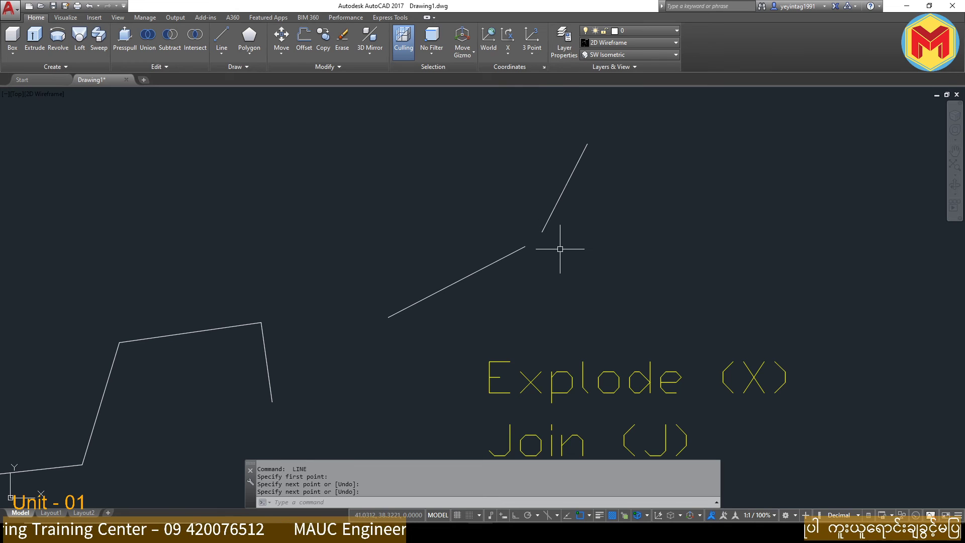
pyautogui.write('j')
pyautogui.press('Return')
pyautogui.click(602, 217)
pyautogui.click(434, 318)
pyautogui.press('Return')
# Select the lines on either side of the gap to check whether they are joined, and clear the selection.
pyautogui.click(468, 277)
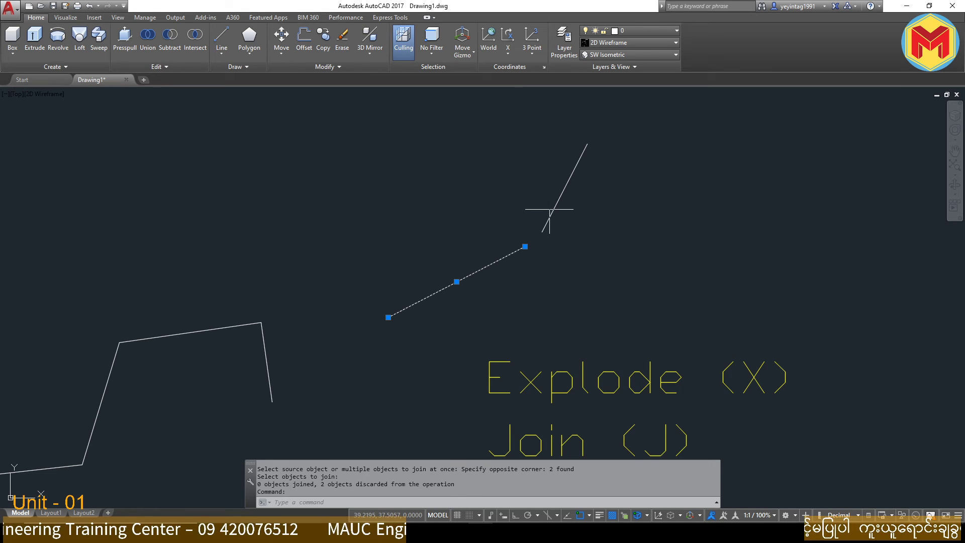
pyautogui.click(538, 221)
pyautogui.press('Escape')
pyautogui.press('Escape')
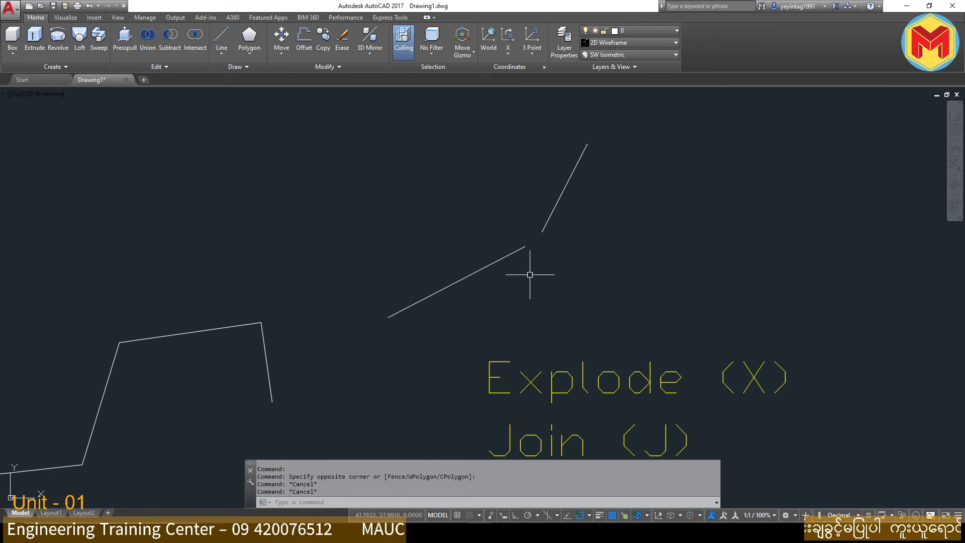
# Copy the lower slanted line horizontally to the free space beside the gapped pair.
pyautogui.click(530, 274)
pyautogui.click(435, 259)
pyautogui.write('co')
pyautogui.press('Return')
pyautogui.click(467, 283)
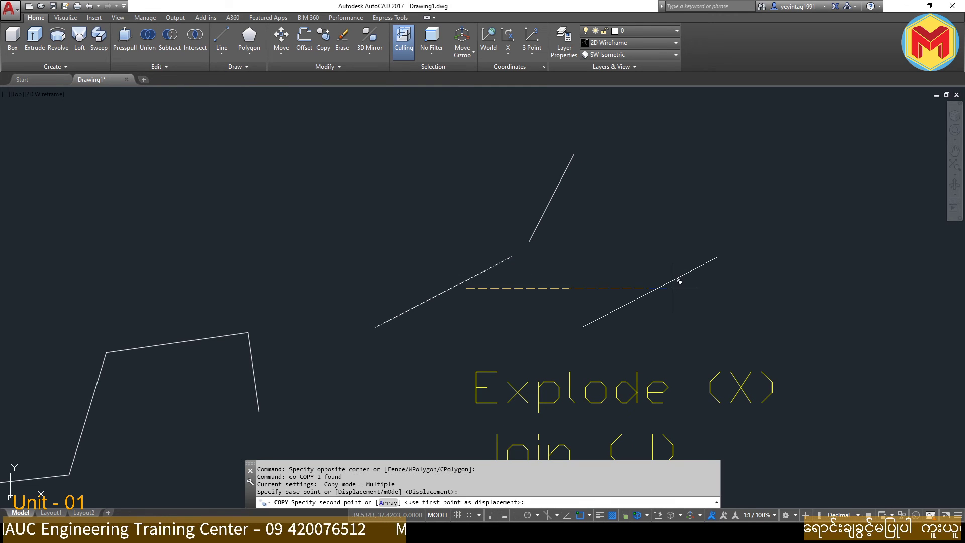
pyautogui.click(673, 282)
pyautogui.moveTo(688, 292); pyautogui.dragTo(554, 315, button='middle')
pyautogui.press('Return')
# Draw two connected line segments from the upper end of the copied line, one steep and one nearly horizontal.
pyautogui.write('l')
pyautogui.press('Return')
pyautogui.click(584, 278)
pyautogui.click(613, 207)
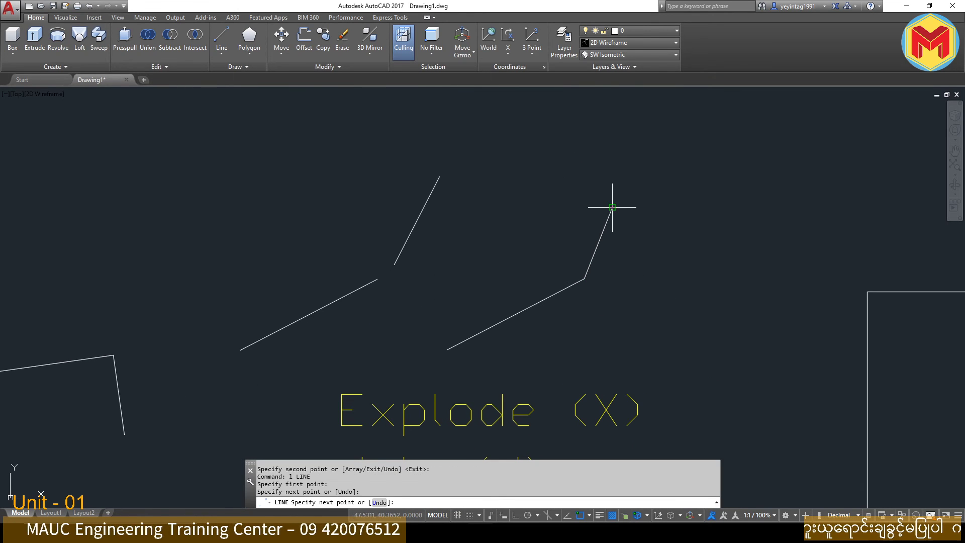
pyautogui.click(695, 195)
pyautogui.press('Return')
# Select the three touching segments one by one to check that they are separate lines, and clear the selection.
pyautogui.click(684, 244)
pyautogui.click(644, 193)
pyautogui.click(639, 267)
pyautogui.click(577, 233)
pyautogui.click(657, 305)
pyautogui.click(486, 289)
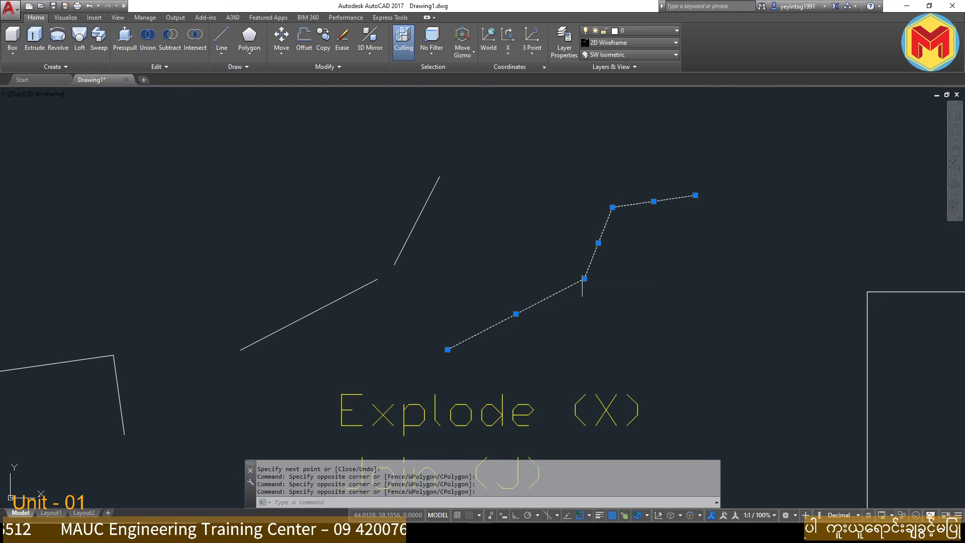
pyautogui.scroll(5, 583, 273)
pyautogui.press('Escape')
# Join the three touching line segments into one polyline.
pyautogui.moveTo(633, 303)
pyautogui.mouseDown(button='middle')
pyautogui.moveTo(545, 270)
pyautogui.moveTo(539, 276)
pyautogui.mouseUp(button='middle')
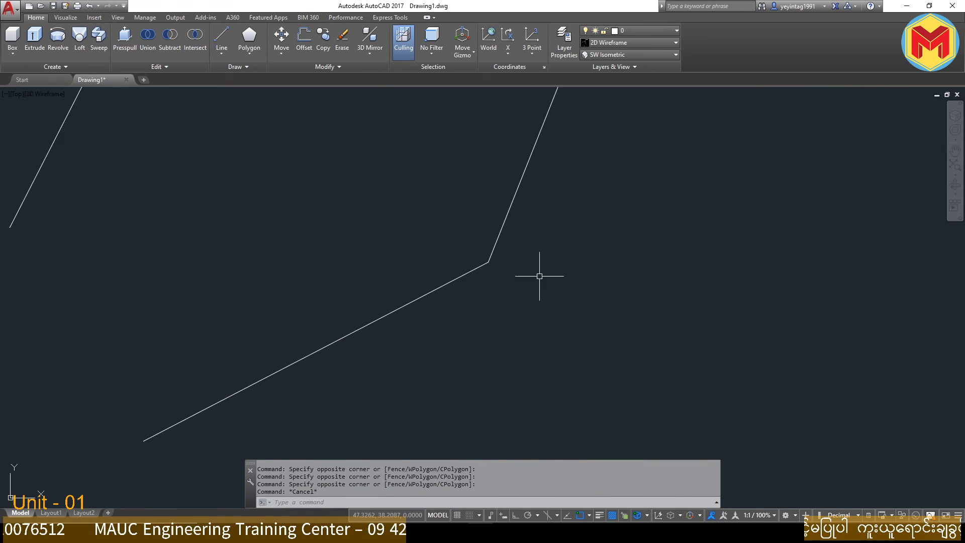
pyautogui.scroll(-2, 518, 271)
pyautogui.write('j')
pyautogui.click(502, 360)
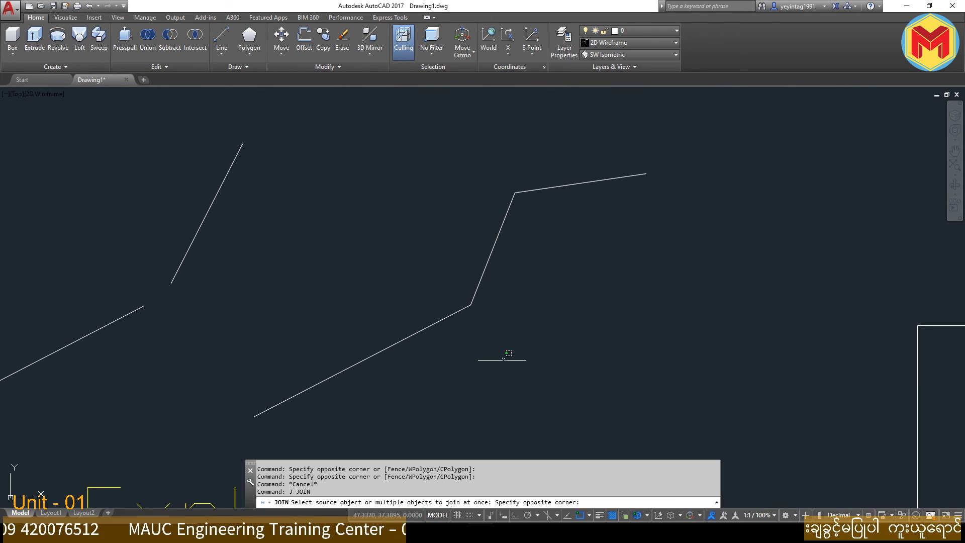
pyautogui.click(402, 322)
pyautogui.click(579, 272)
pyautogui.click(417, 243)
pyautogui.click(604, 211)
pyautogui.click(572, 148)
pyautogui.press('Return')
# Select the joined three-segment polyline to check that it is one object, and clear the selection.
pyautogui.click(589, 184)
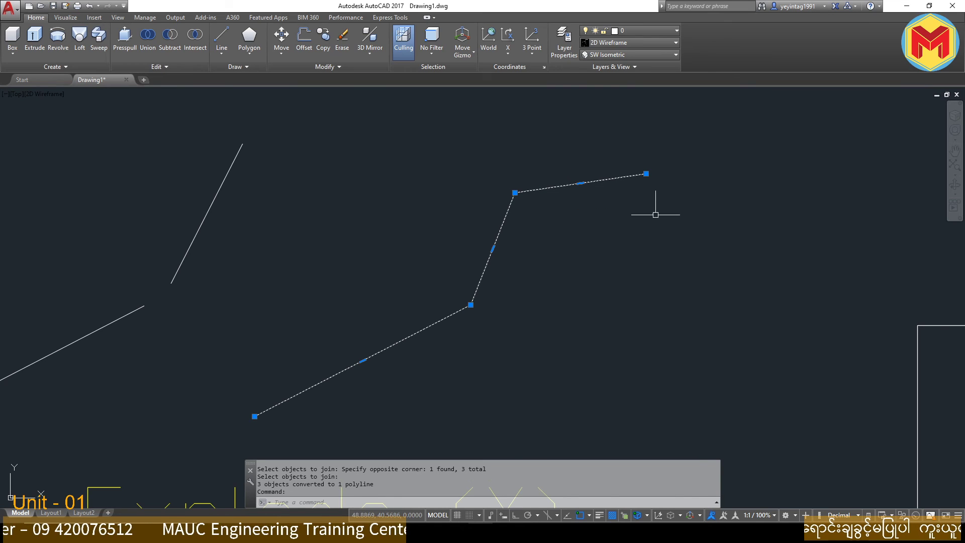
pyautogui.press('Escape')
pyautogui.scroll(-2, 656, 215)
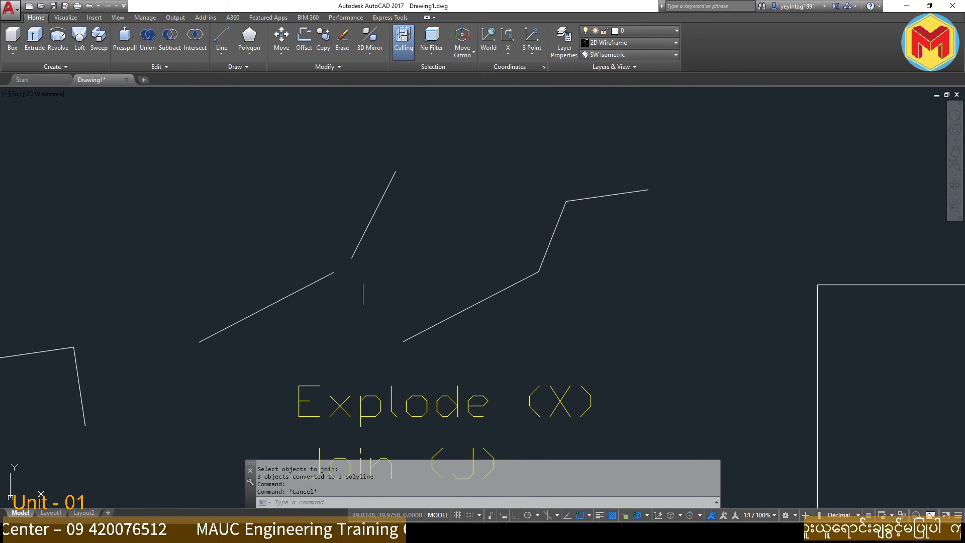
pyautogui.scroll(-3, 345, 258)
pyautogui.scroll(4, 334, 269)
pyautogui.scroll(-1, 355, 258)
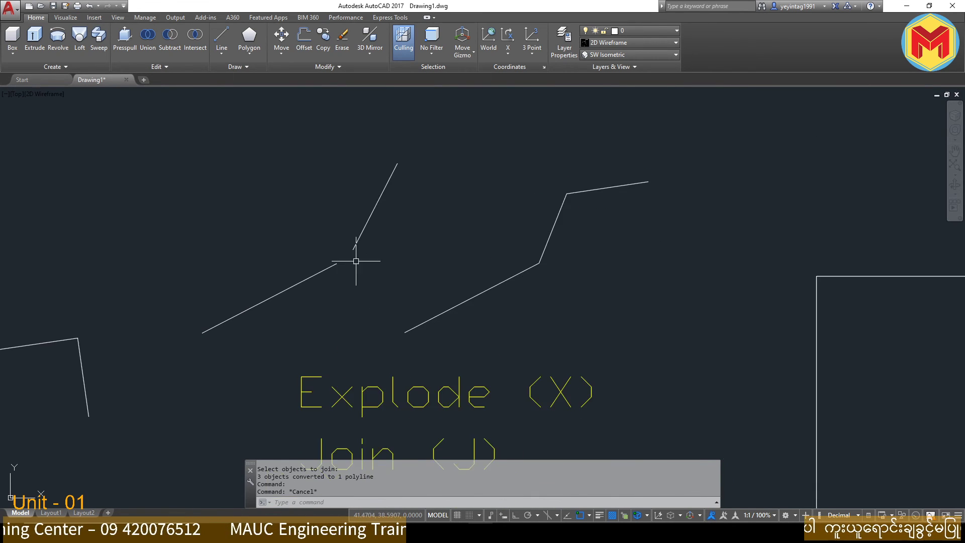
# Copy the Join (J) label to a new line directly below it.
pyautogui.moveTo(355, 259); pyautogui.dragTo(386, 155, button='middle')
pyautogui.click(466, 347)
pyautogui.click(433, 387)
pyautogui.write('co')
pyautogui.press('Return')
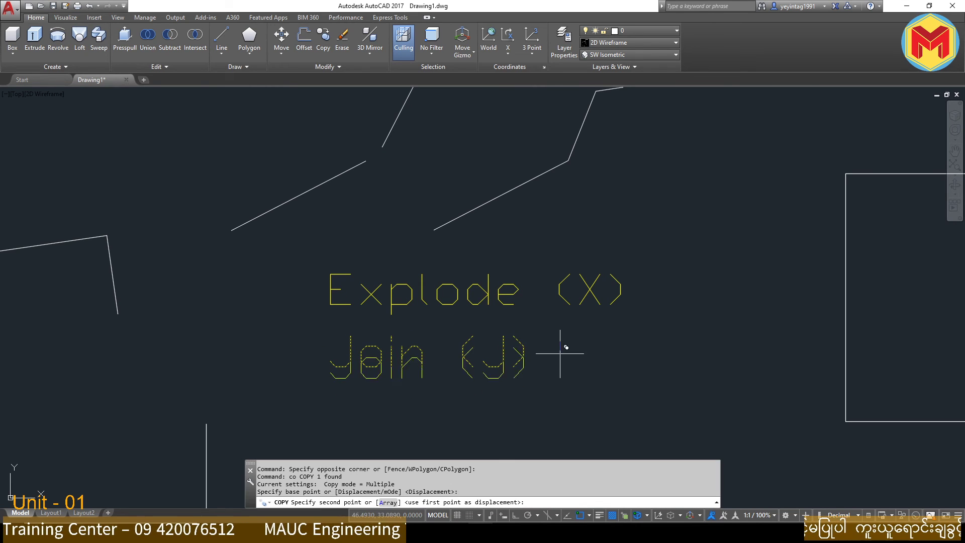
pyautogui.click(560, 356)
pyautogui.click(557, 409)
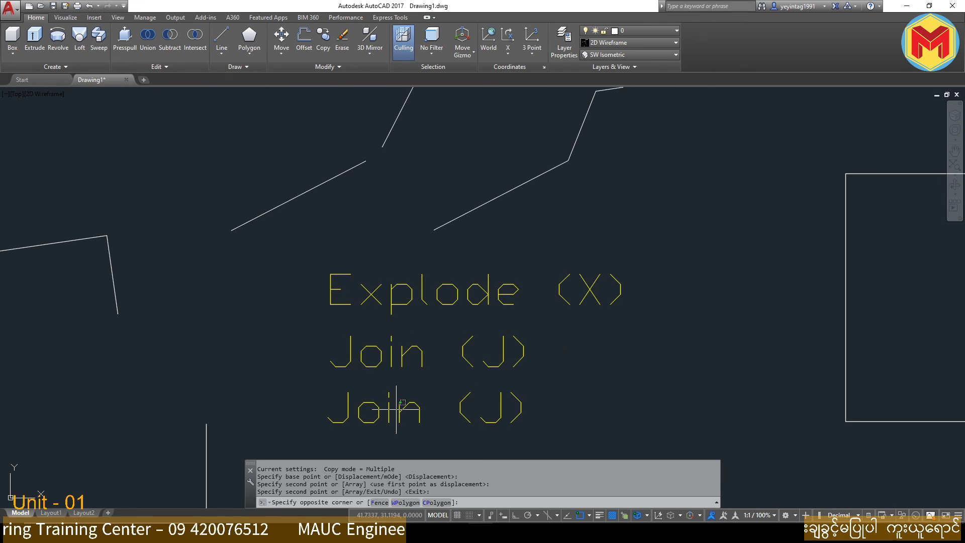
pyautogui.press('Escape')
# Change the text of the copied label to "Fillet > R >0".
pyautogui.doubleClick(400, 405)
pyautogui.write('Fil')
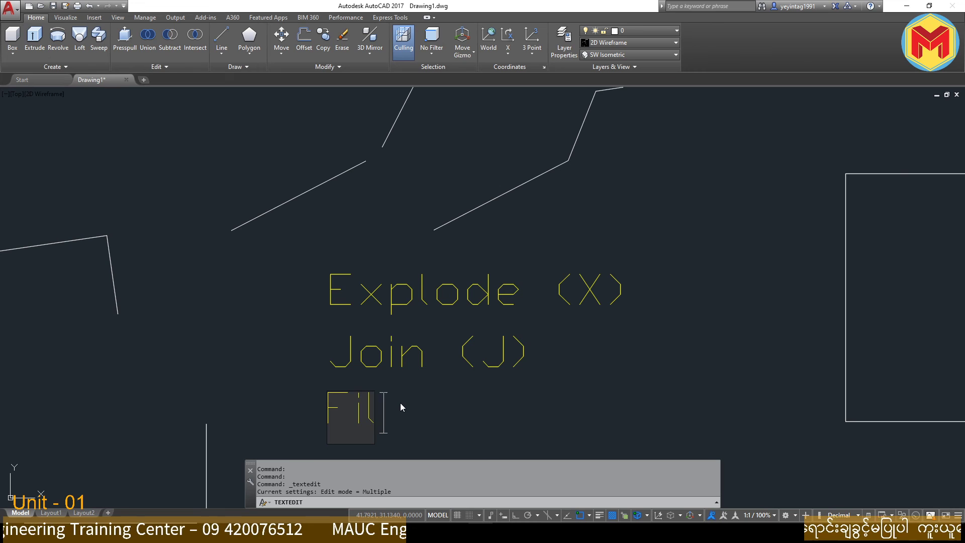
pyautogui.write('let > R >0')
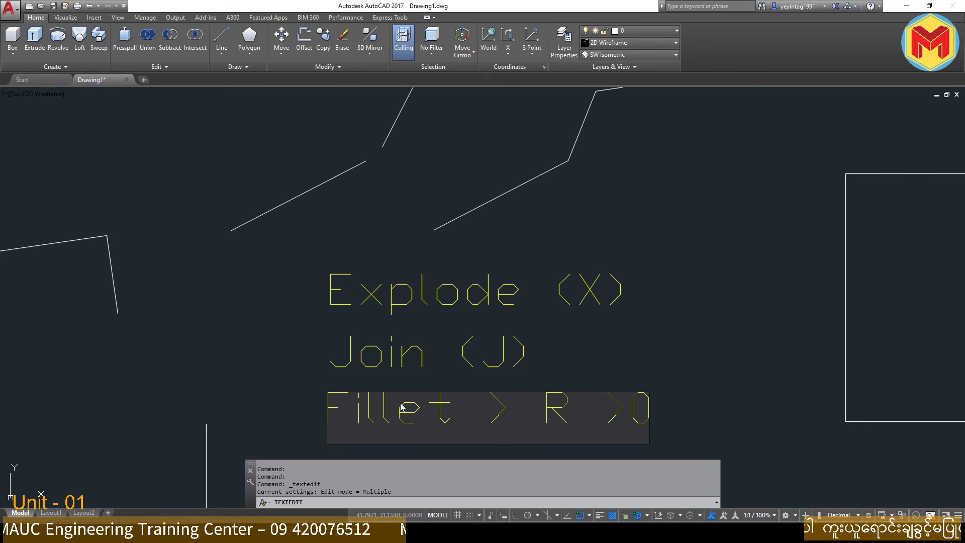
pyautogui.press('Return')
pyautogui.moveTo(442, 208); pyautogui.dragTo(439, 301, button='middle')
pyautogui.press('Escape')
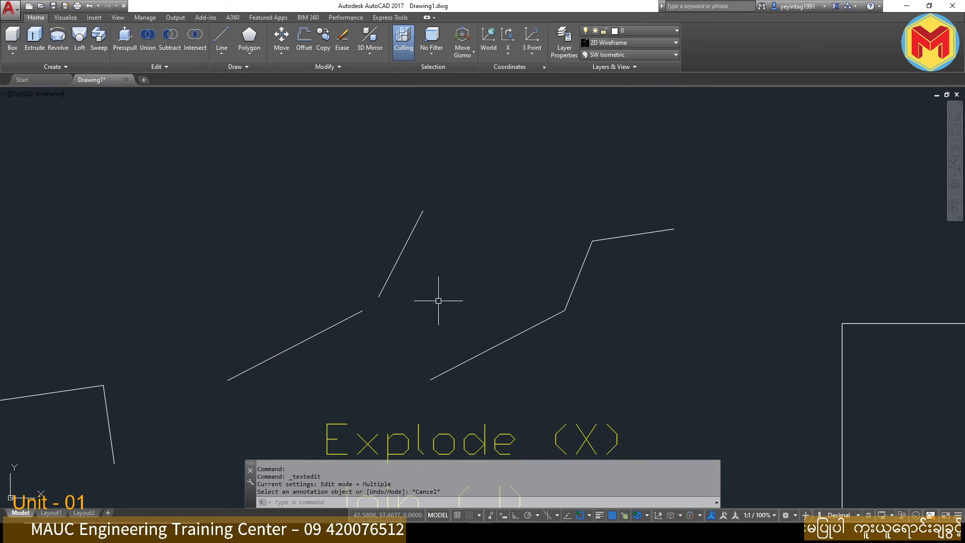
# Draw two more separate slanted lines above the gapped pair, leaving a small gap between neighbouring ends.
pyautogui.write('l')
pyautogui.press('Return')
pyautogui.click(423, 210)
pyautogui.click(475, 129)
pyautogui.moveTo(475, 130); pyautogui.dragTo(467, 235, button='middle')
pyautogui.press('space')
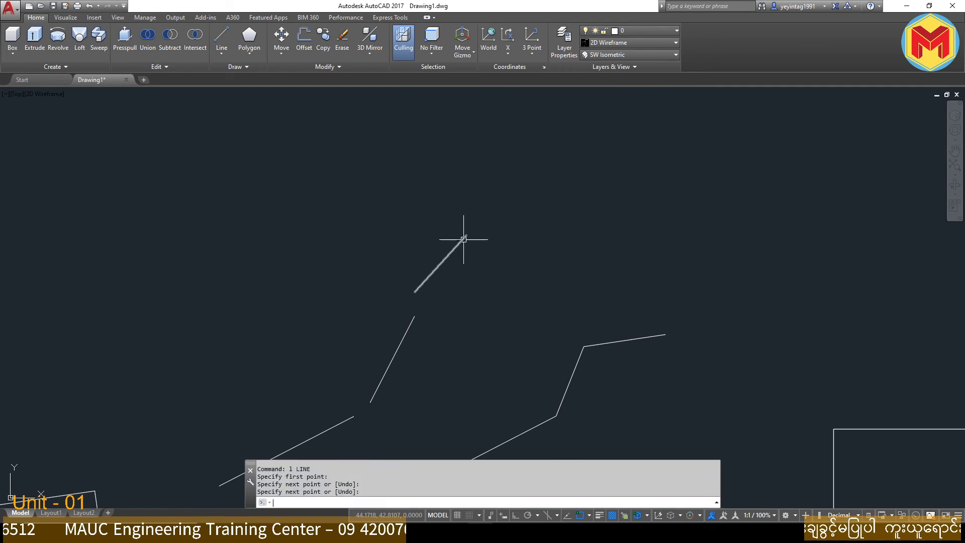
pyautogui.press('space')
pyautogui.click(425, 195)
pyautogui.click(250, 129)
pyautogui.press('space')
# Fillet the two lowest gapped lines with radius 0 so that they meet at a sharp corner.
pyautogui.scroll(-2, 269, 172)
pyautogui.scroll(2, 360, 338)
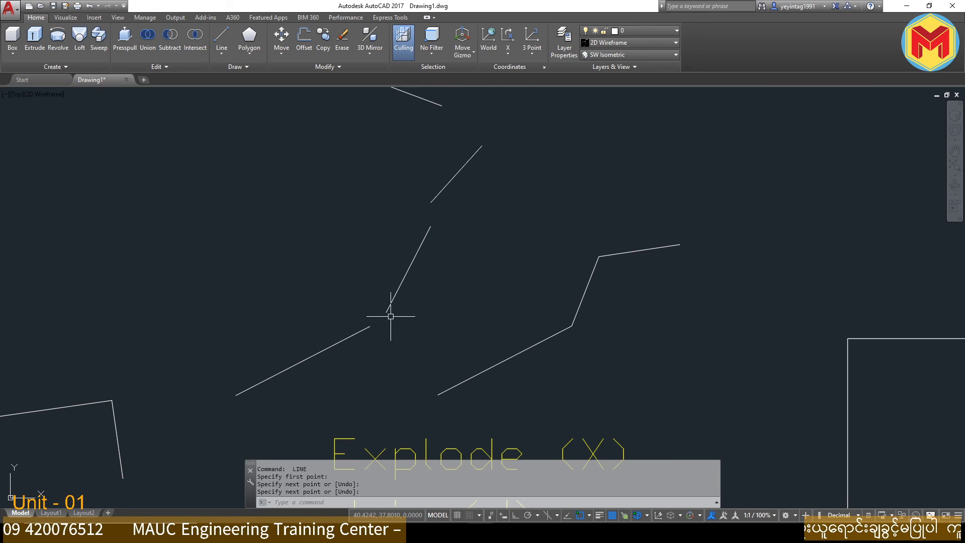
pyautogui.scroll(1, 367, 339)
pyautogui.moveTo(367, 338); pyautogui.dragTo(433, 284, button='middle')
pyautogui.scroll(-2, 433, 284)
pyautogui.moveTo(493, 353)
pyautogui.mouseDown(button='middle')
pyautogui.moveTo(479, 283)
pyautogui.moveTo(479, 447)
pyautogui.mouseUp(button='middle')
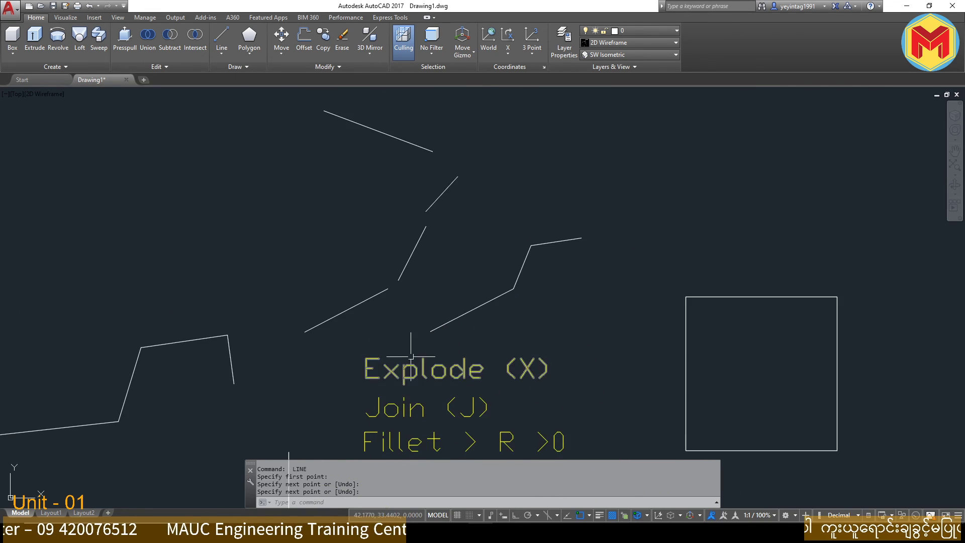
pyautogui.scroll(4, 427, 333)
pyautogui.write('f')
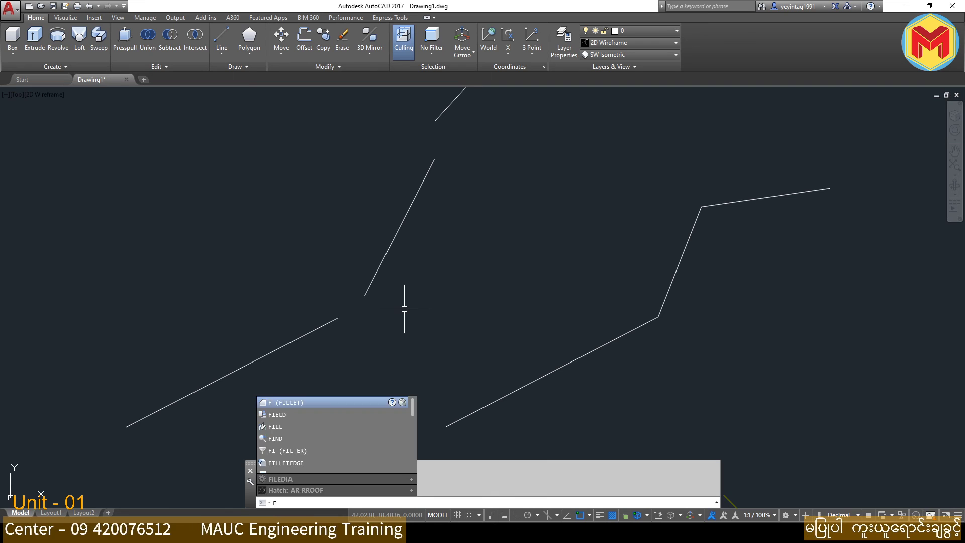
pyautogui.press('Return')
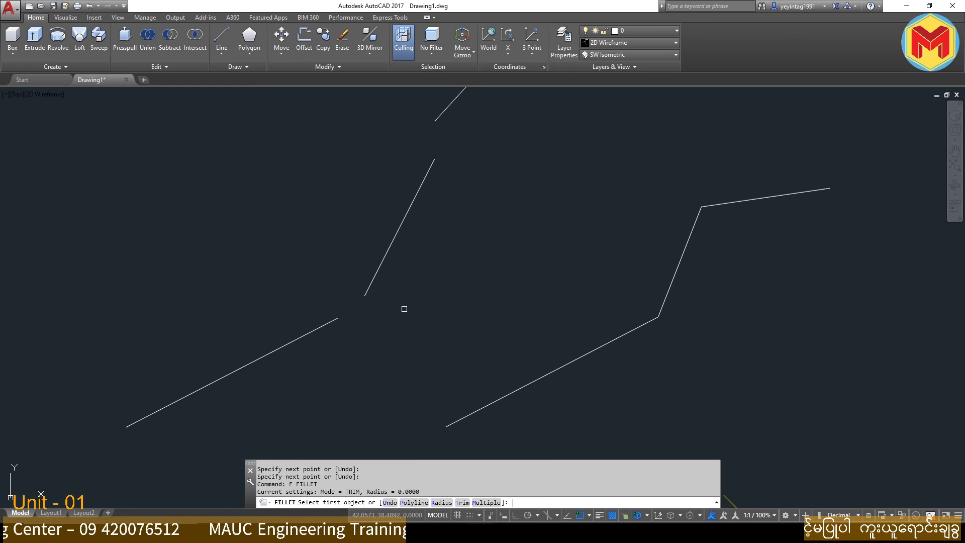
pyautogui.click(442, 502)
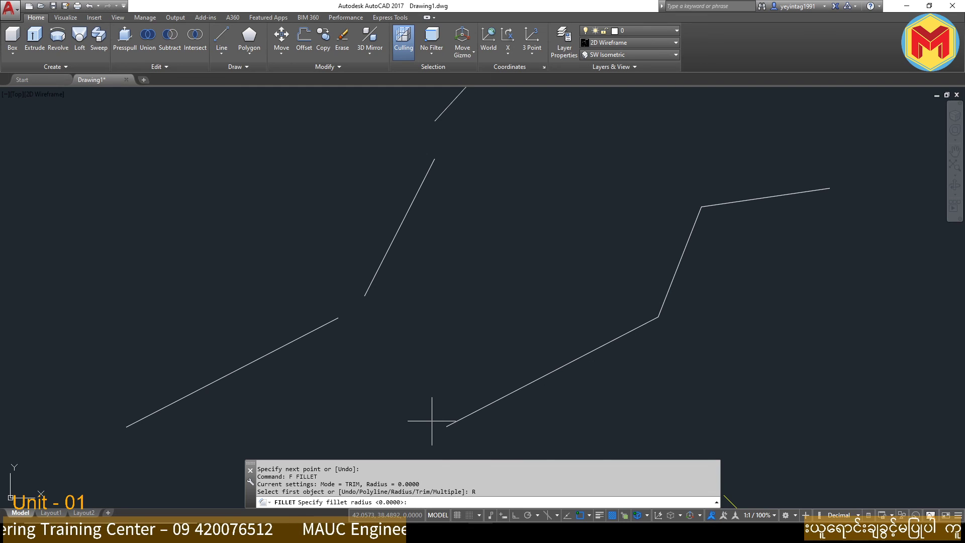
pyautogui.write('0')
pyautogui.press('Return')
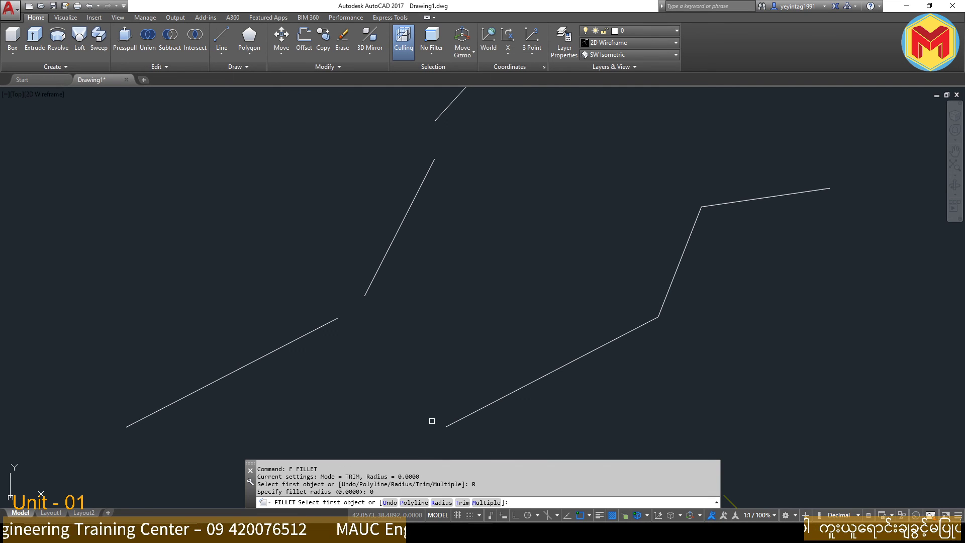
pyautogui.click(299, 346)
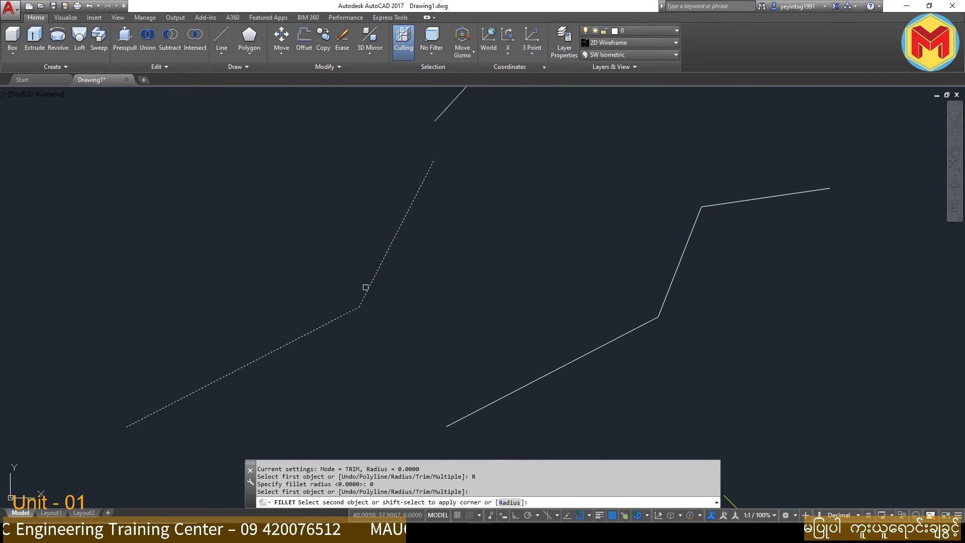
pyautogui.click(371, 281)
# Close the two remaining gaps in the chain of slanted lines with the same zero-radius Fillet.
pyautogui.moveTo(393, 274); pyautogui.dragTo(369, 334, button='middle')
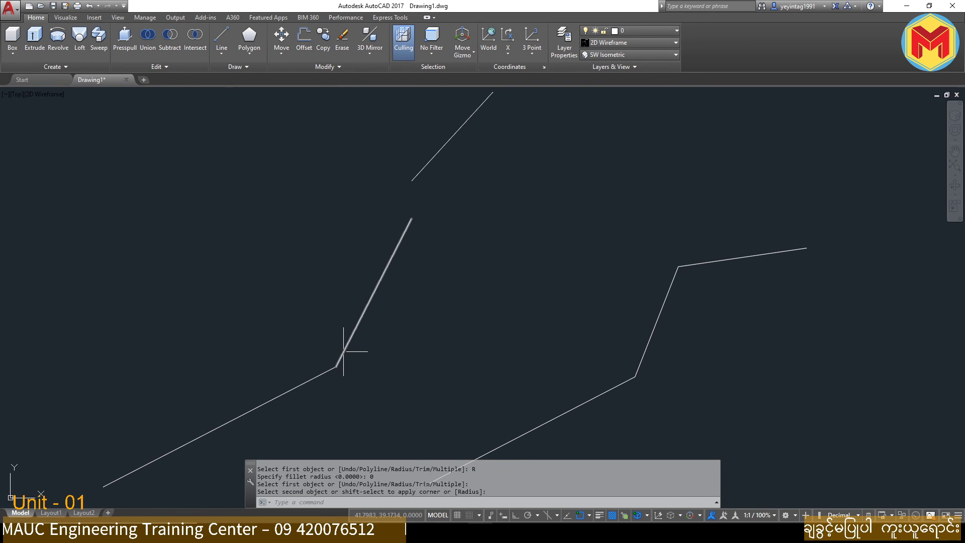
pyautogui.press('Return')
pyautogui.click(400, 242)
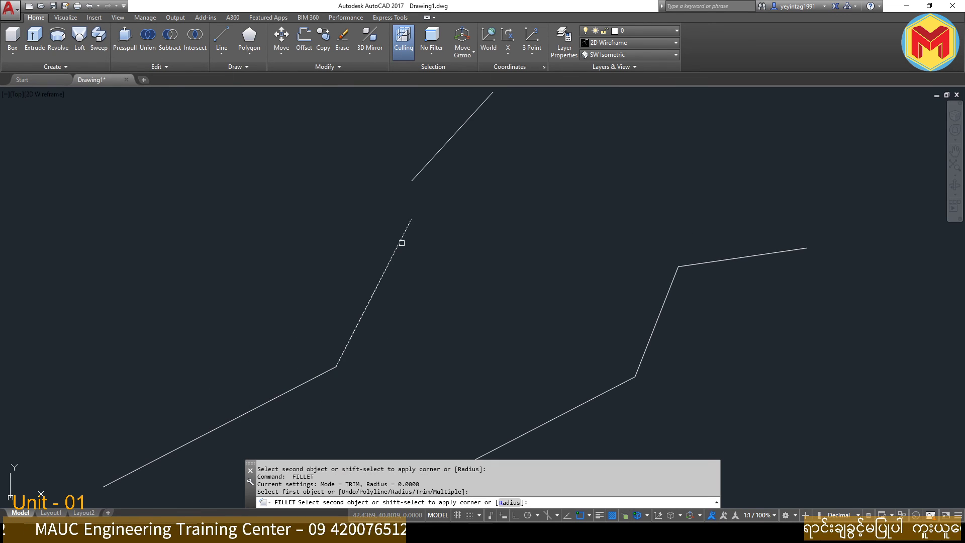
pyautogui.moveTo(439, 188); pyautogui.dragTo(387, 245, button='middle')
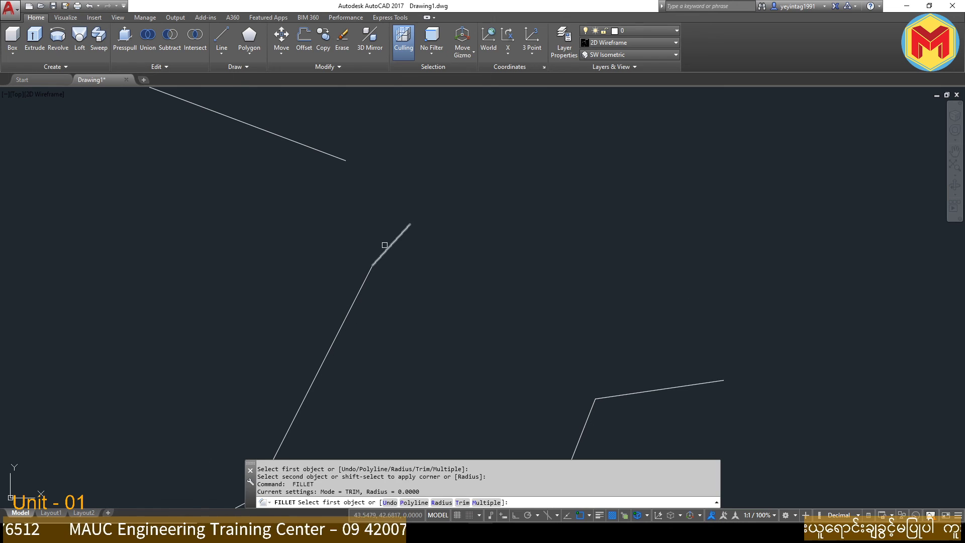
pyautogui.scroll(-4, 382, 195)
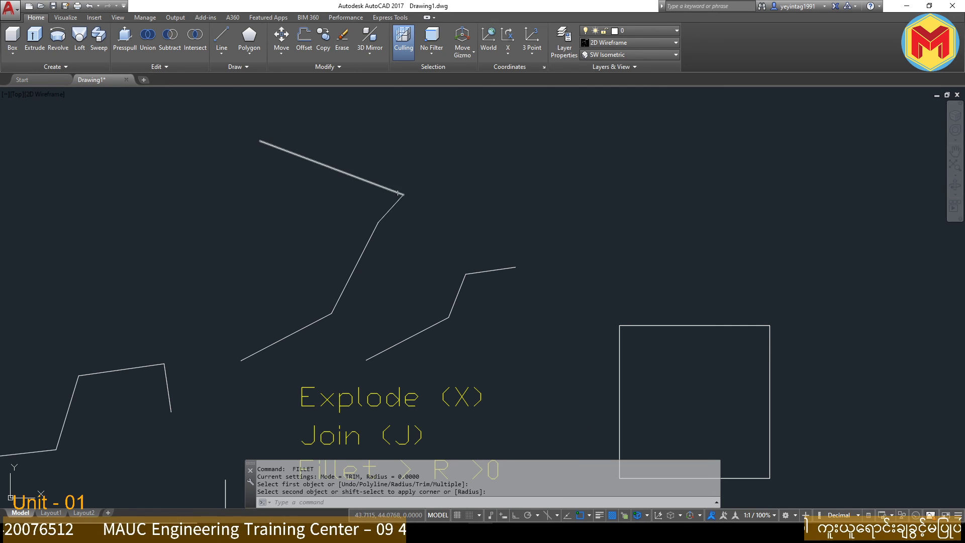
pyautogui.click(369, 265)
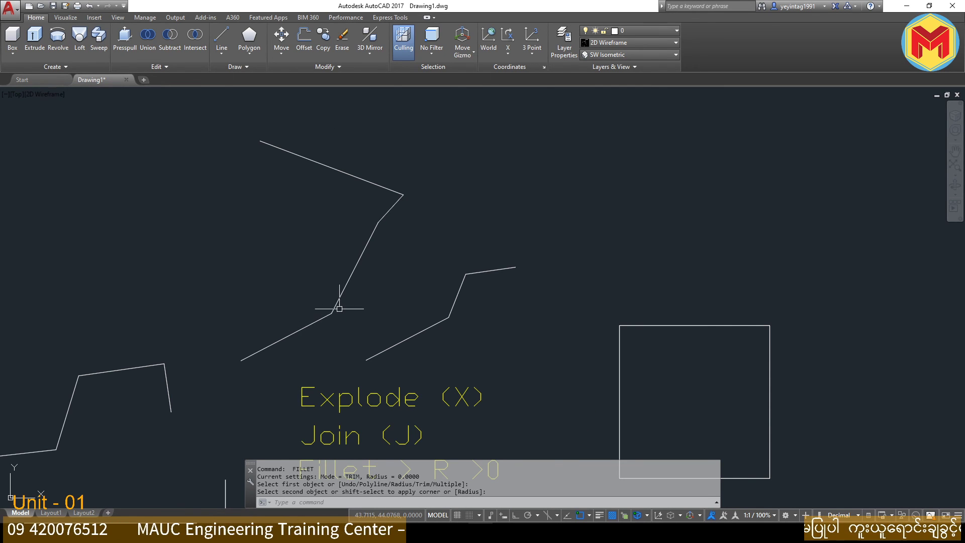
# Join the four filleted lines into one polyline.
pyautogui.moveTo(368, 320); pyautogui.dragTo(383, 289, button='middle')
pyautogui.write('j')
pyautogui.press('space')
pyautogui.click(435, 149)
pyautogui.click(360, 218)
pyautogui.click(348, 281)
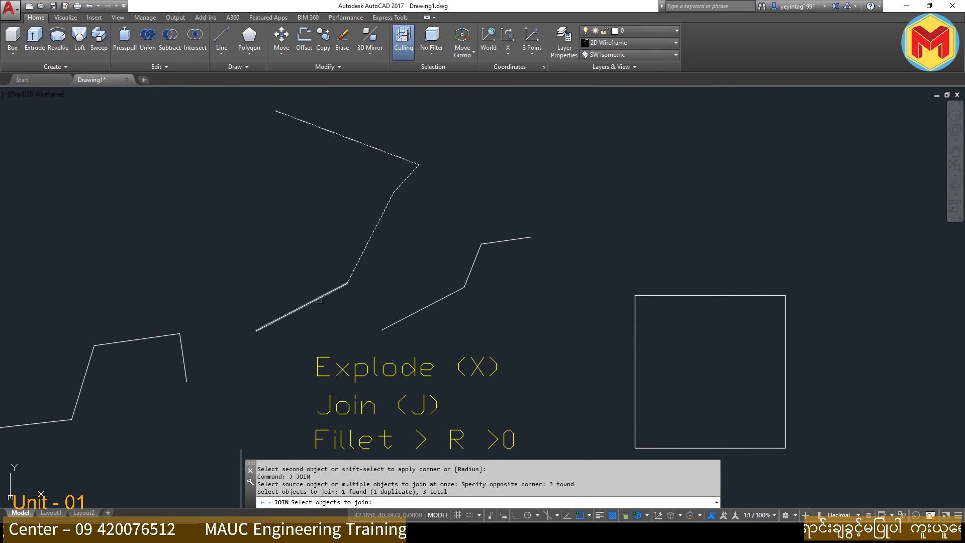
pyautogui.click(322, 315)
pyautogui.click(279, 283)
pyautogui.press('Return')
# Select the joined four-segment polyline to check that it is one object, and clear the selection.
pyautogui.click(312, 300)
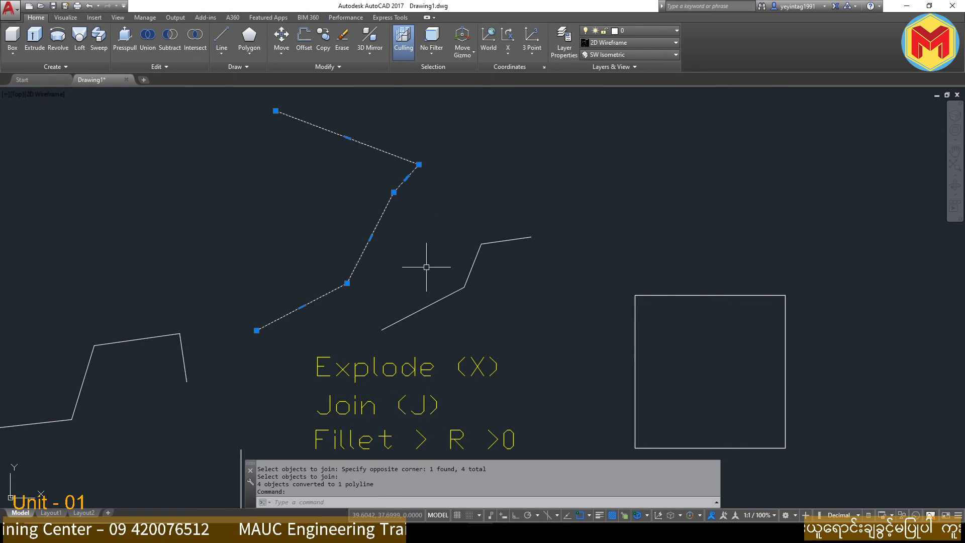
pyautogui.scroll(-2, 461, 288)
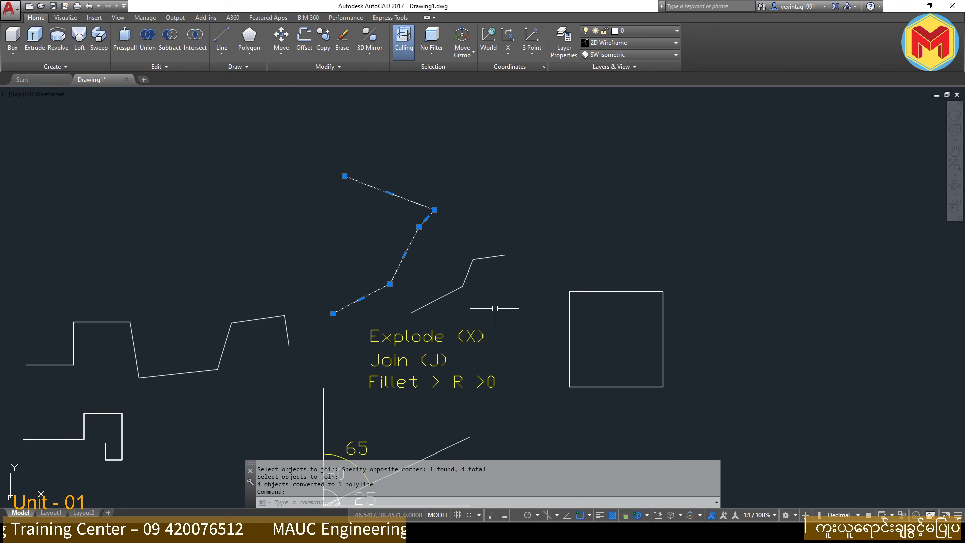
pyautogui.press('Escape')
# Look over the joined polylines, their command labels and the other shapes across the drawing.
pyautogui.scroll(-4, 463, 280)
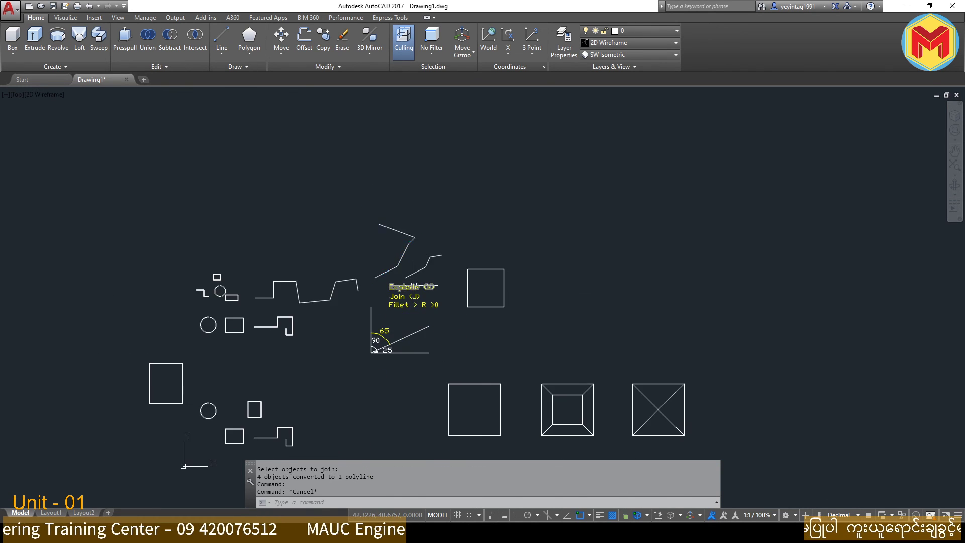
pyautogui.scroll(6, 387, 324)
pyautogui.click(504, 390)
pyautogui.click(348, 289)
pyautogui.press('Escape')
pyautogui.scroll(-4, 380, 308)
pyautogui.moveTo(398, 309); pyautogui.dragTo(442, 230, button='middle')
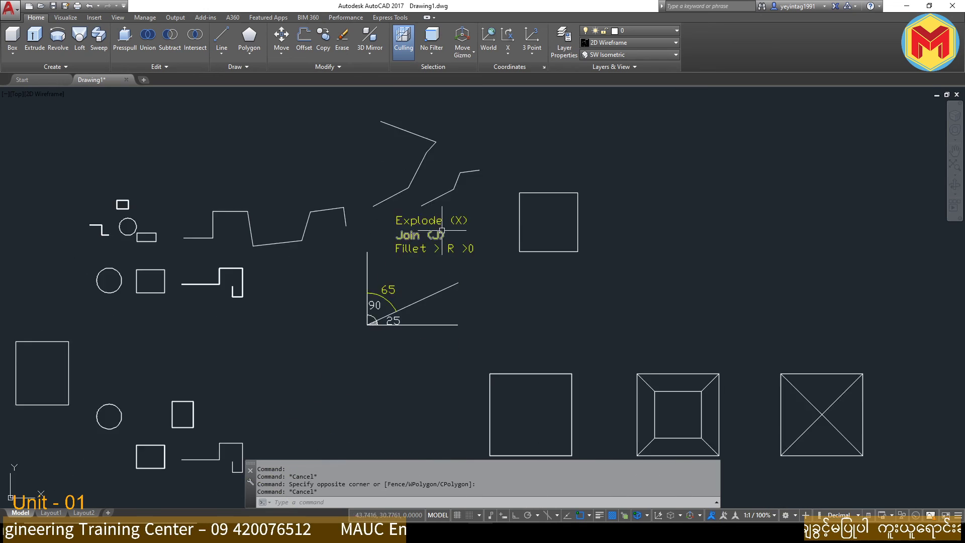
pyautogui.scroll(-2, 442, 232)
pyautogui.scroll(2, 243, 355)
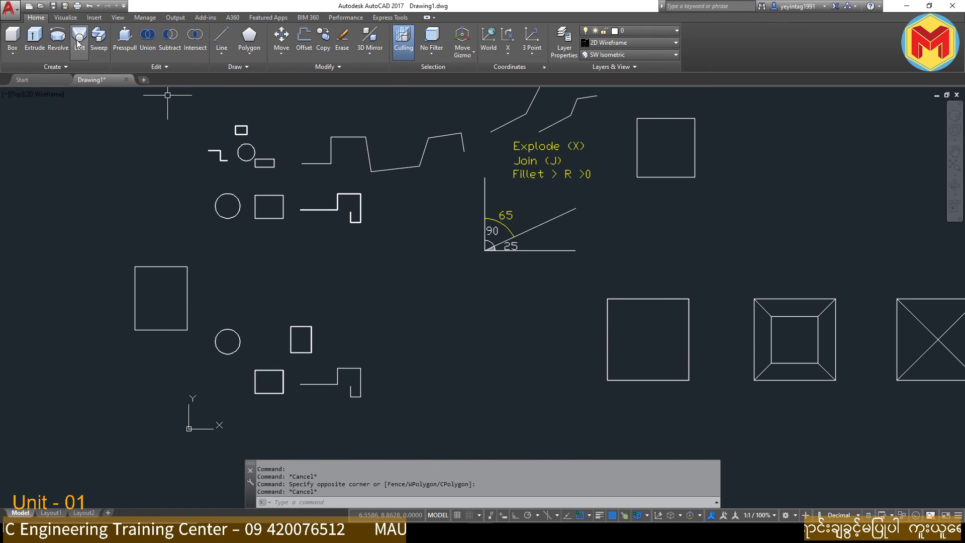
pyautogui.moveTo(418, 270); pyautogui.dragTo(406, 284, button='middle')
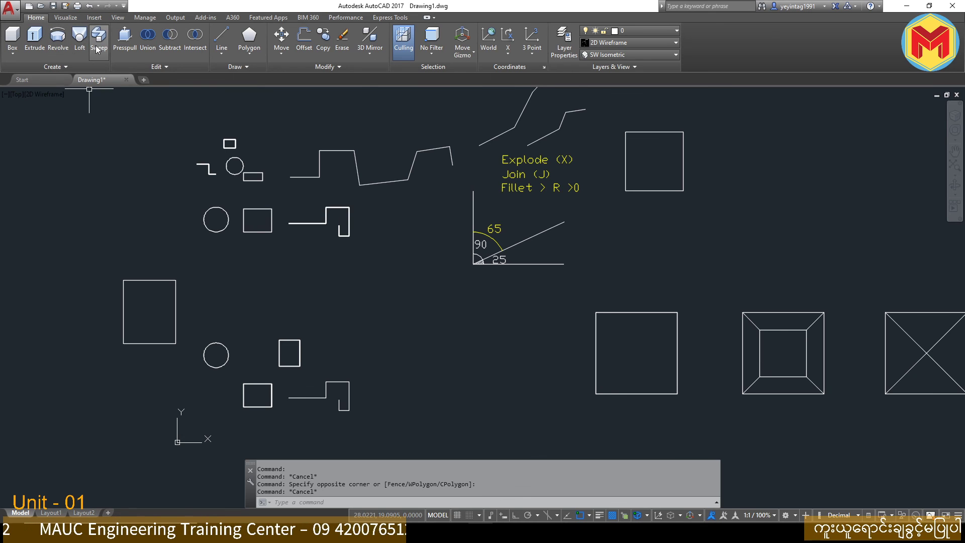
pyautogui.moveTo(530, 362); pyautogui.dragTo(508, 369, button='middle')
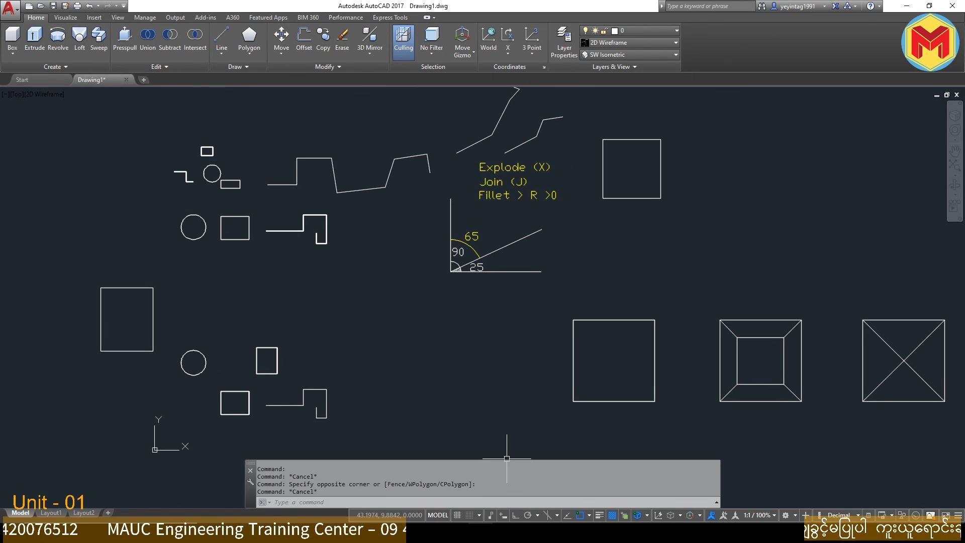